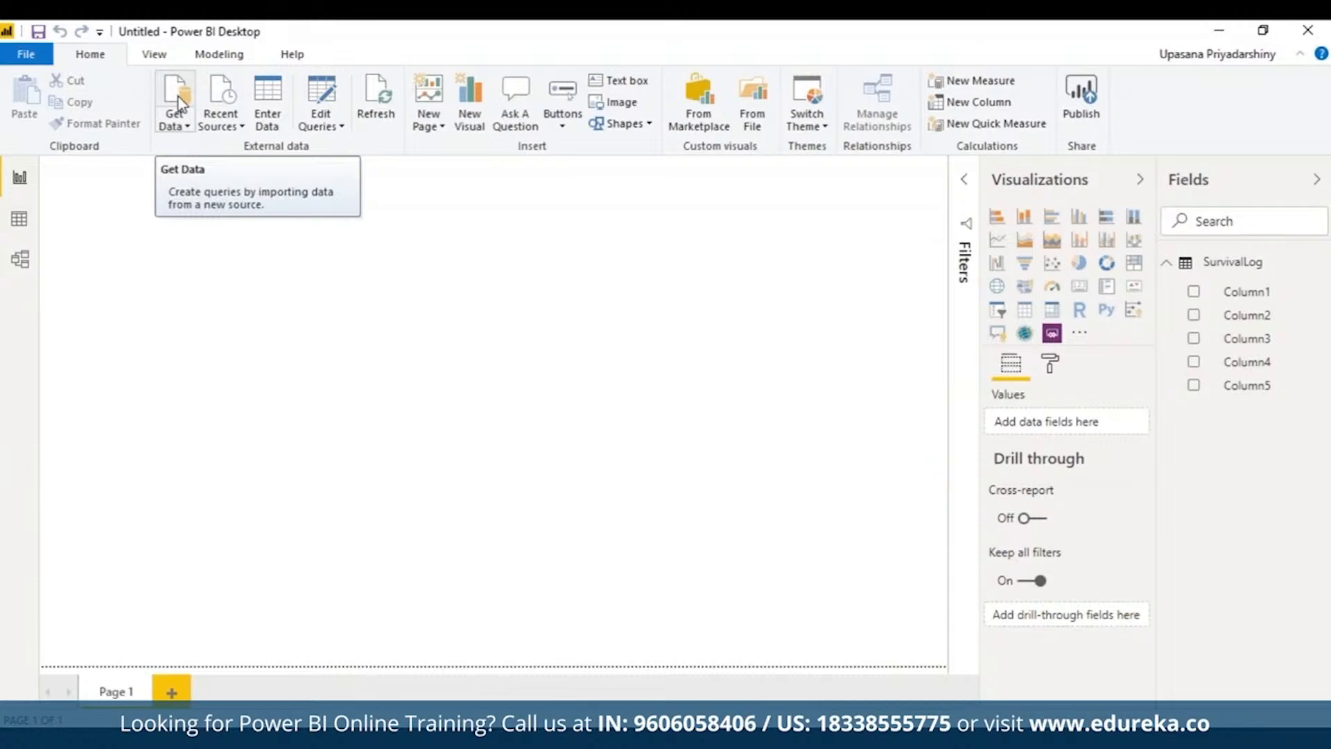
Create a new blank query as the data source and open it in the Power Query Editor
{"action": "left_click", "coordinate": [177, 97]}
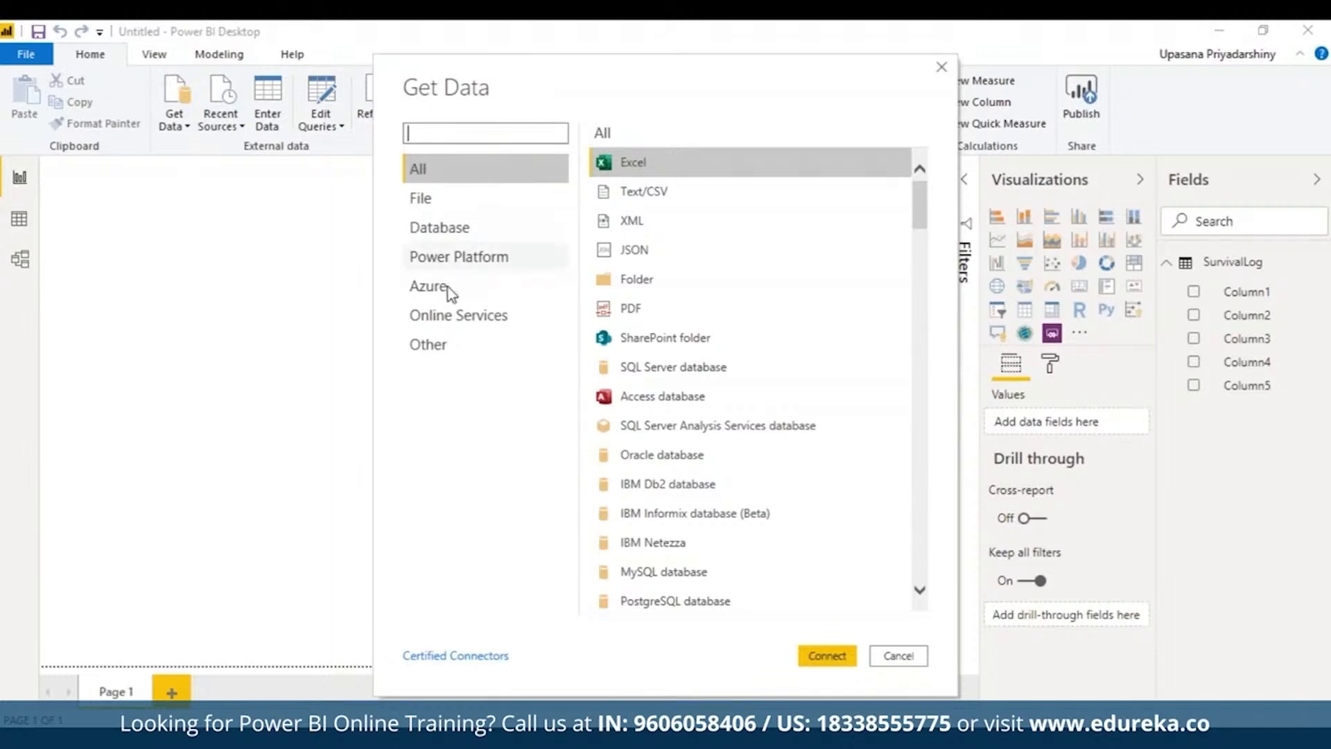
{"action": "left_click", "coordinate": [447, 346]}
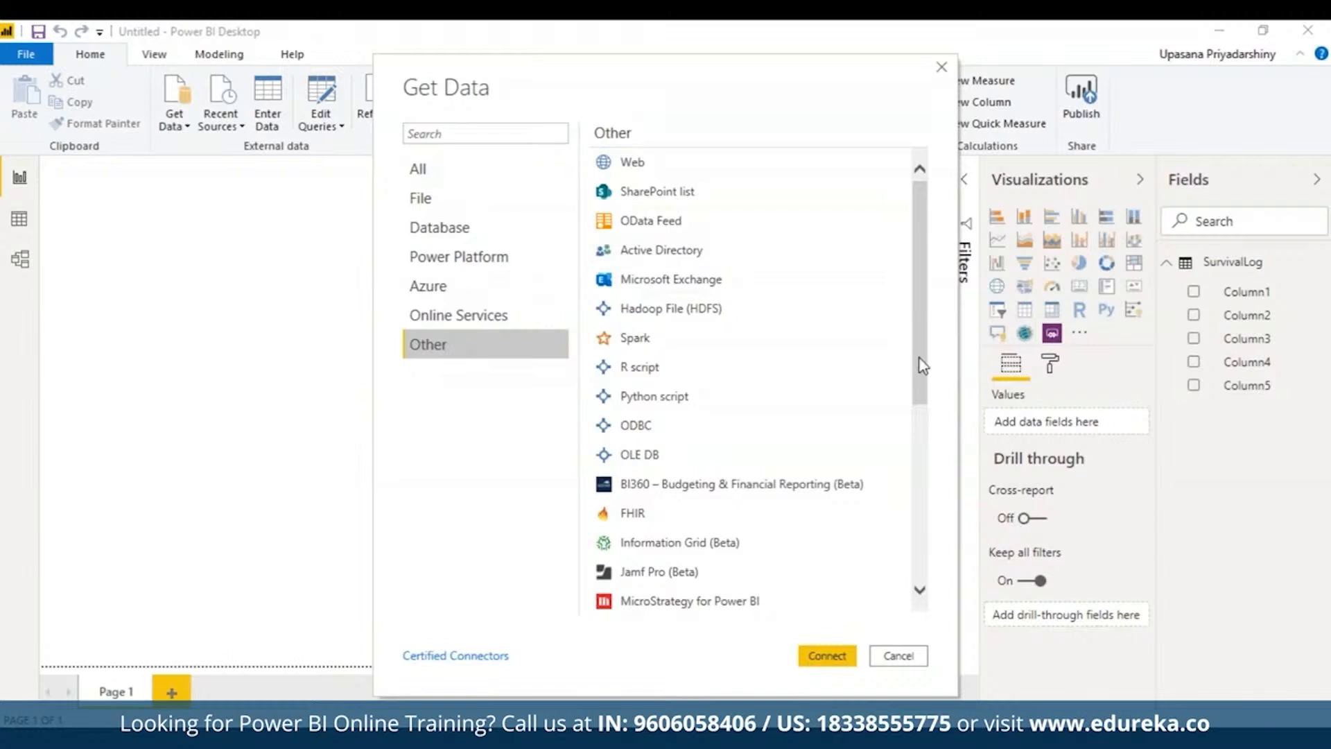
{"action": "left_click_drag", "start_coordinate": [919, 366], "coordinate": [944, 548]}
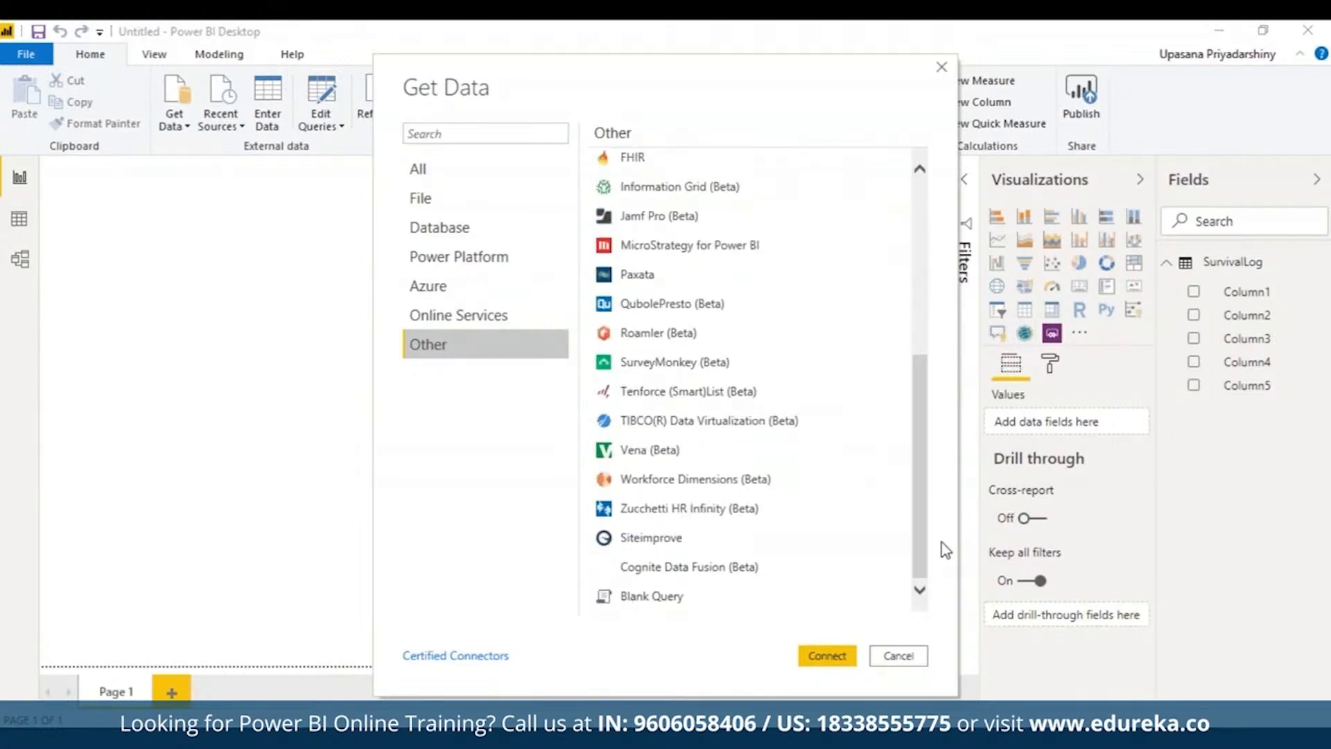
{"action": "left_click", "coordinate": [662, 598]}
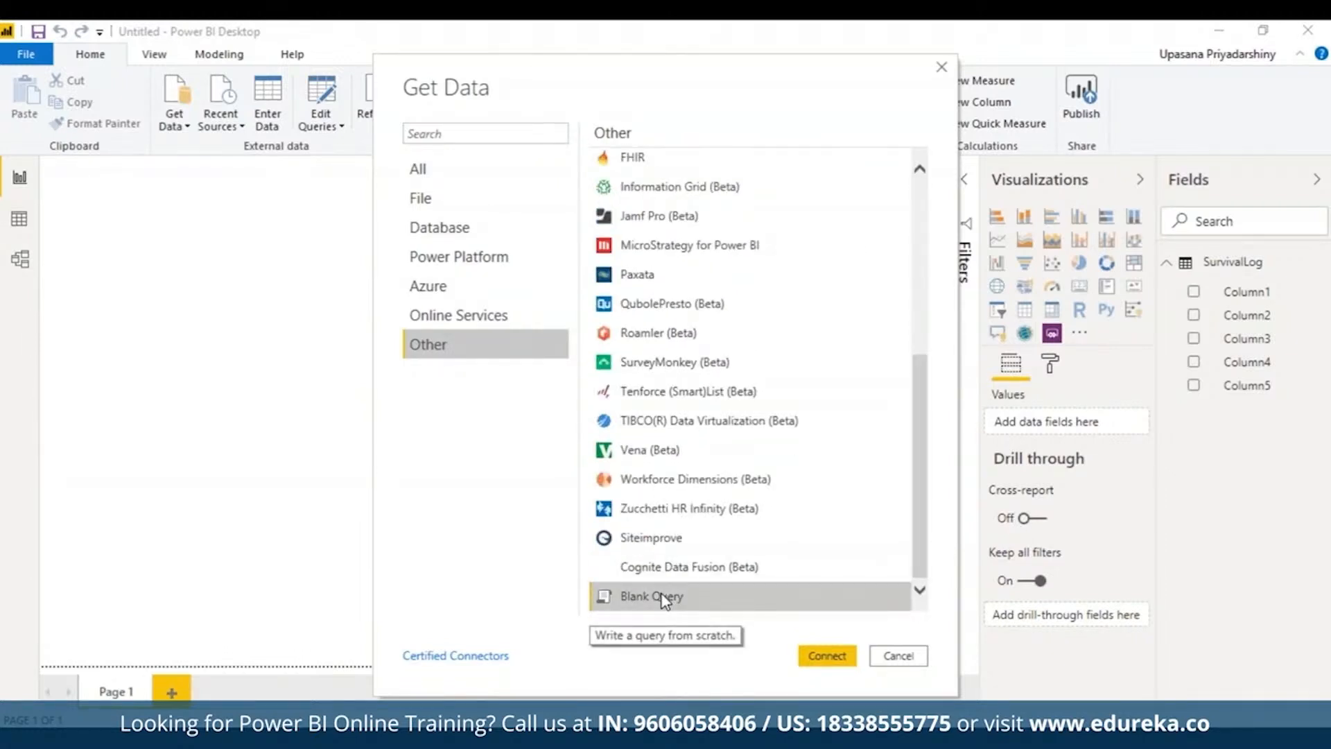
{"action": "double_click", "coordinate": [662, 598]}
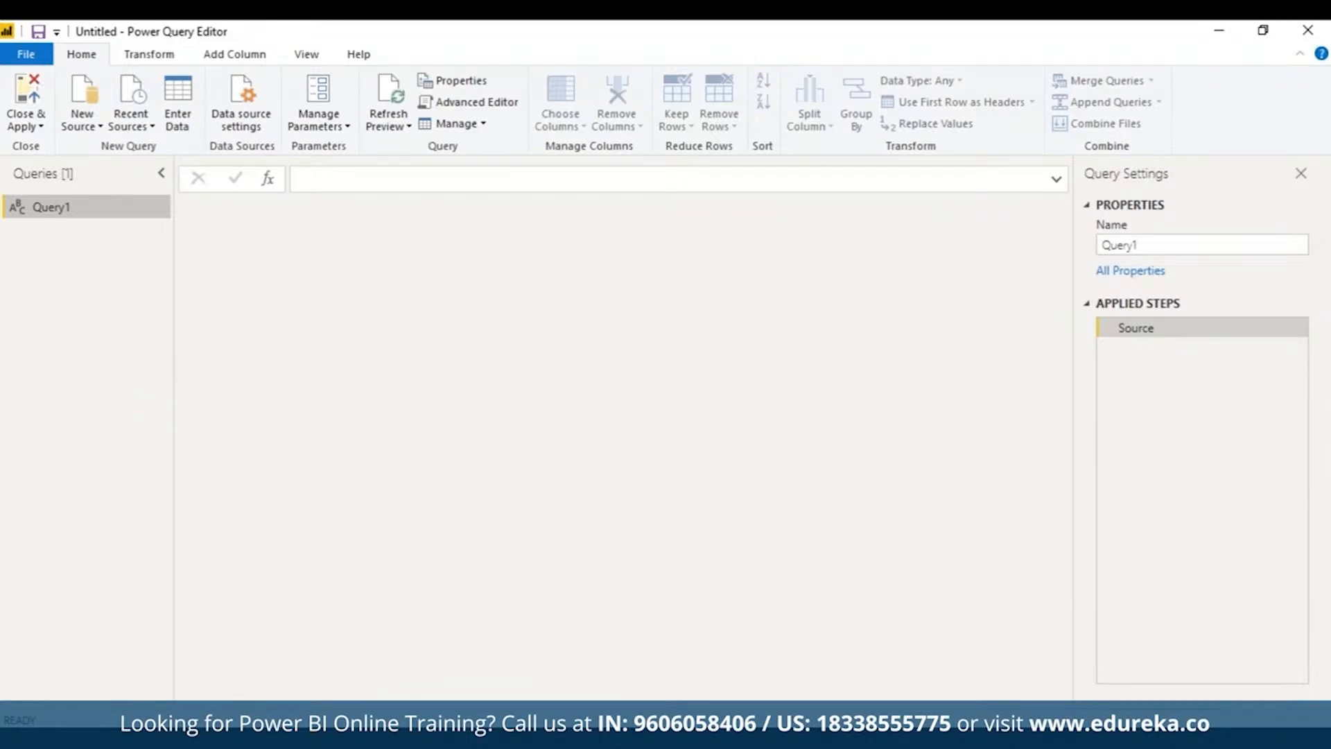
Rename the new blank query as SurvivalLog
{"action": "right_click", "coordinate": [140, 210]}
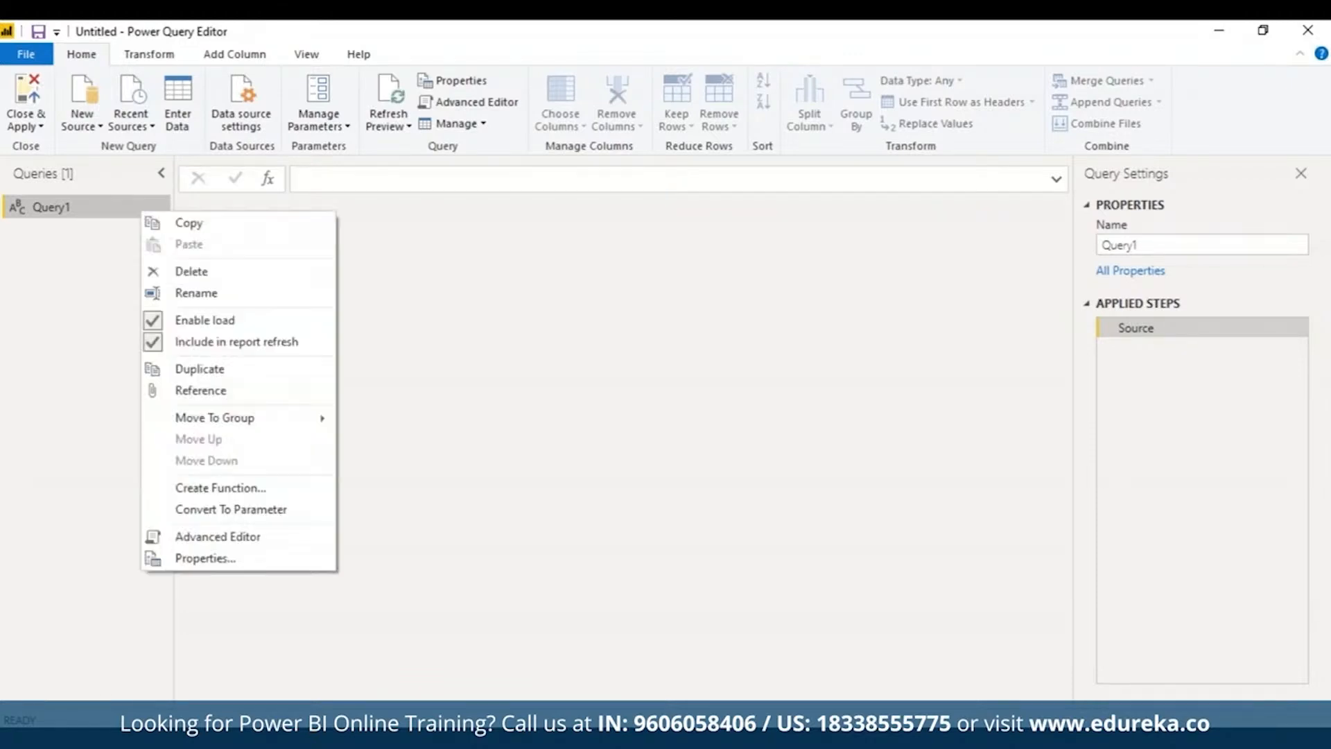
{"action": "left_click", "coordinate": [308, 300]}
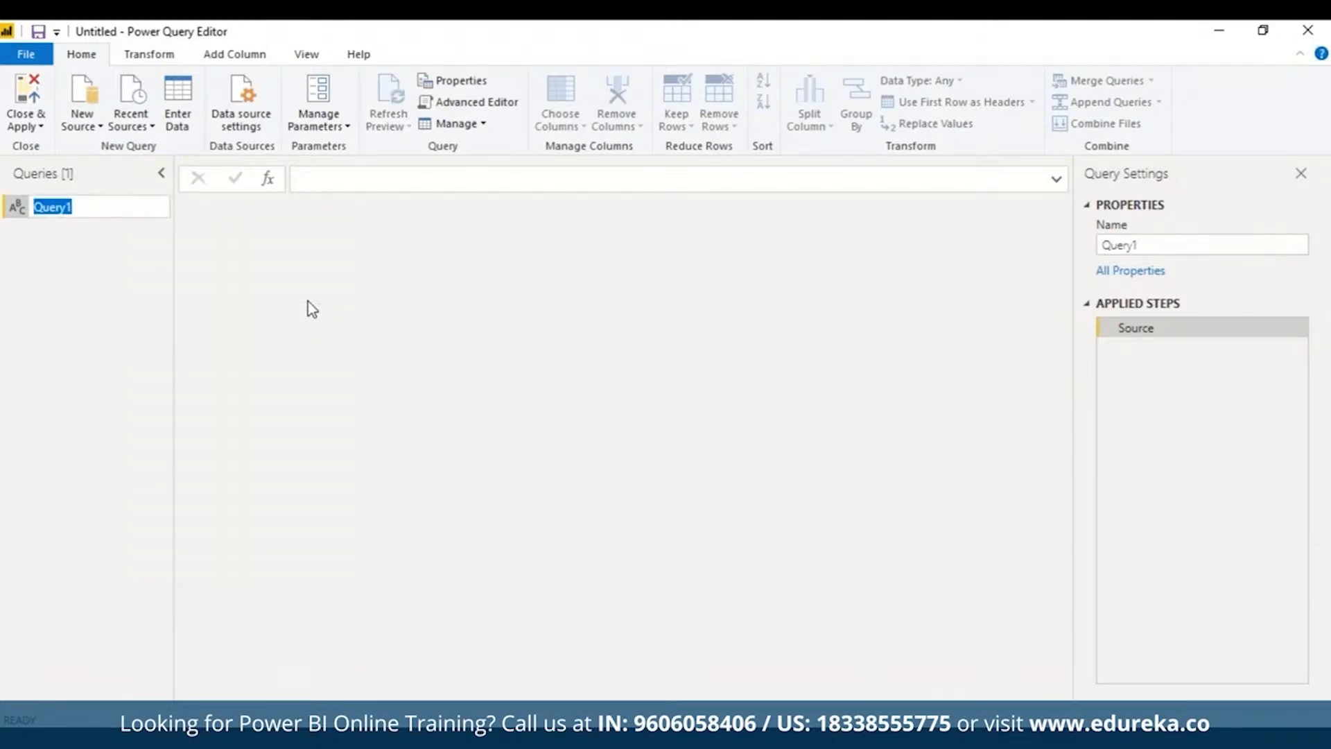
{"action": "type", "text": "SurvivalLog"}
{"action": "key", "text": "Return"}
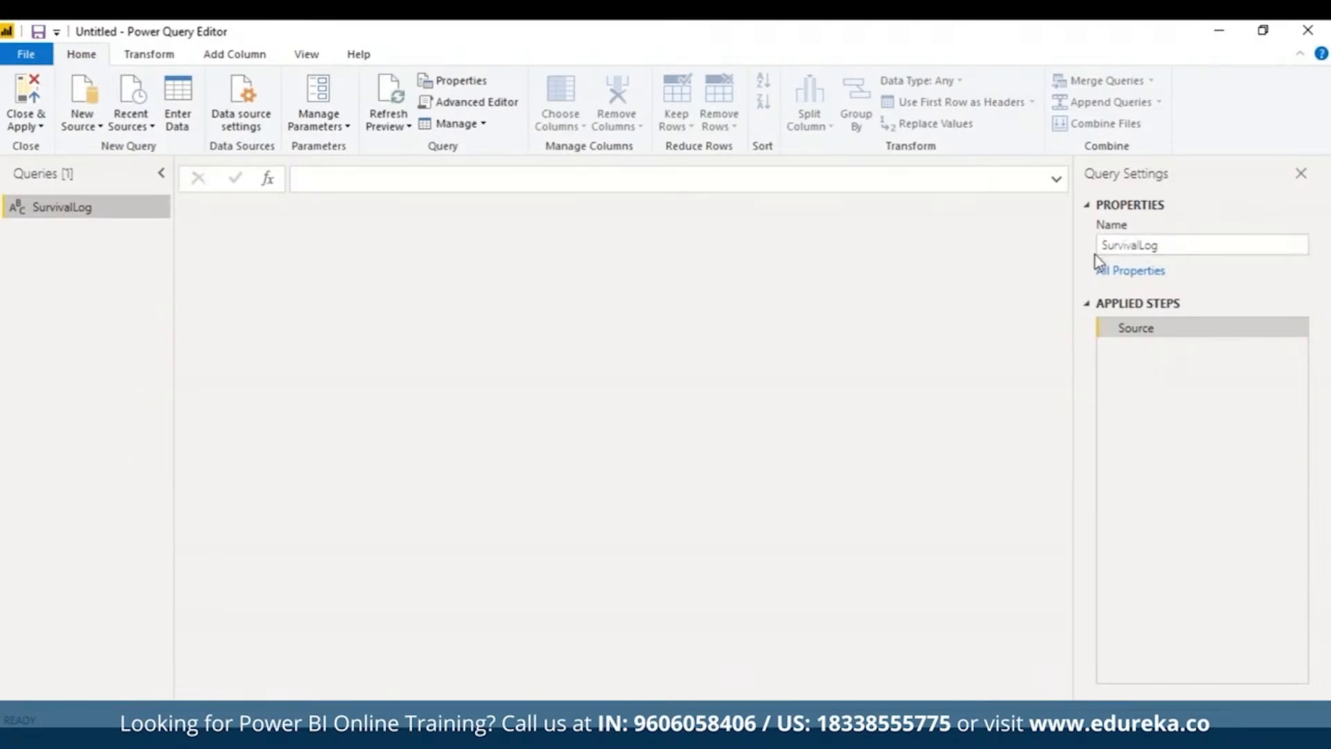
{"action": "left_click_drag", "start_coordinate": [1101, 245], "coordinate": [1170, 247]}
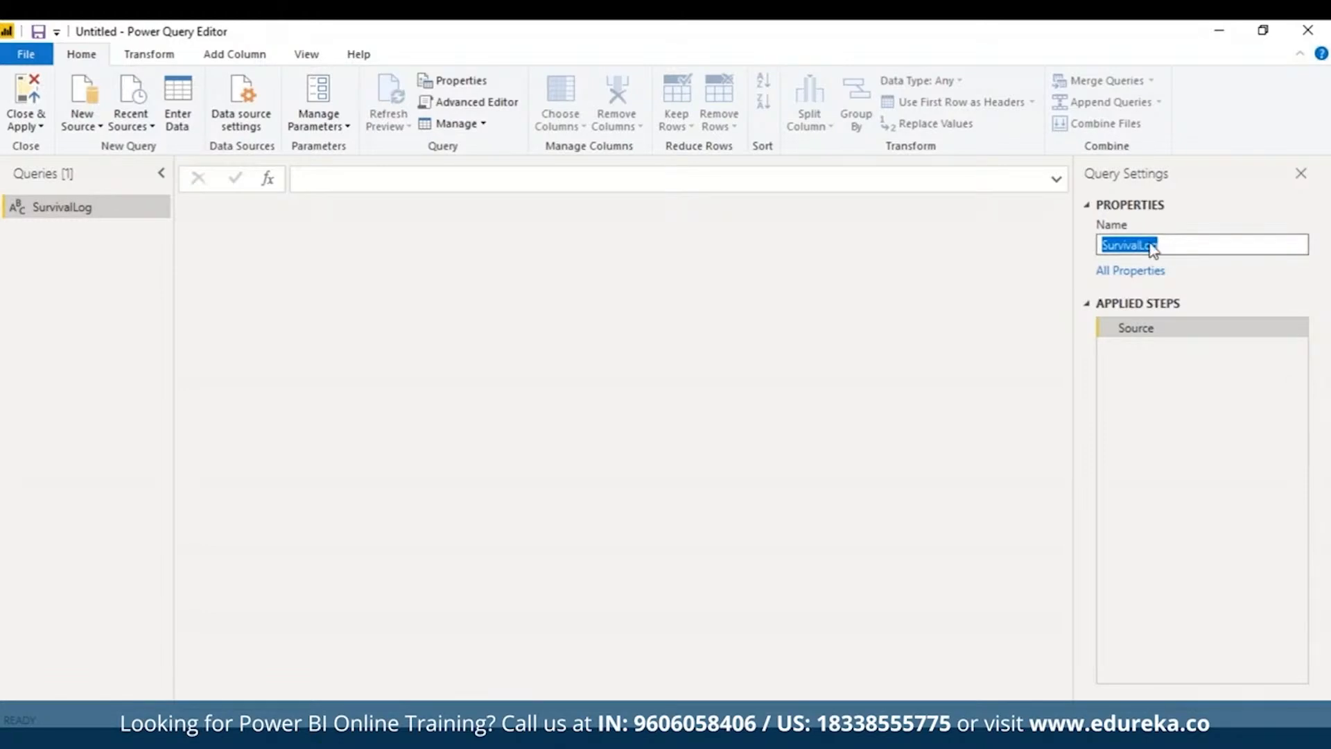
{"action": "left_click", "coordinate": [966, 265]}
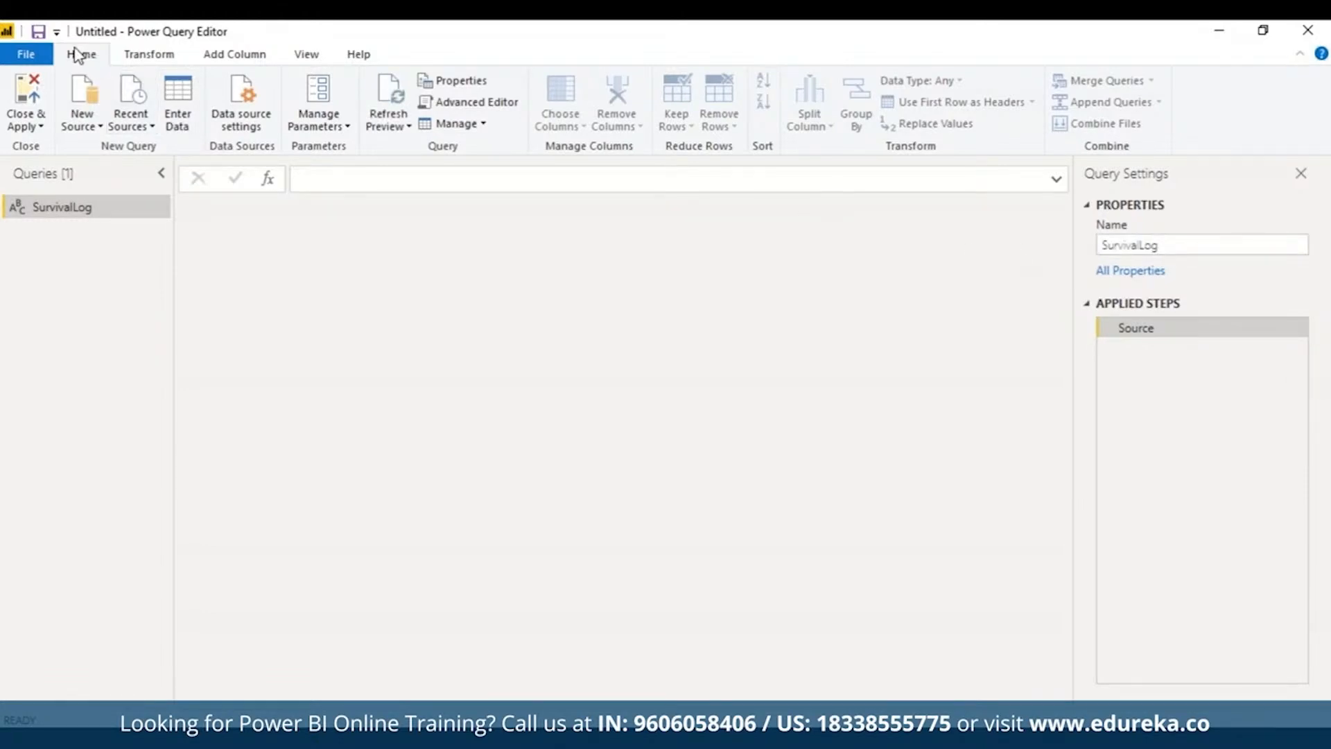
Open the SurvivalLog query in the Advanced Editor and review its default let and in statements
{"action": "left_click", "coordinate": [303, 55]}
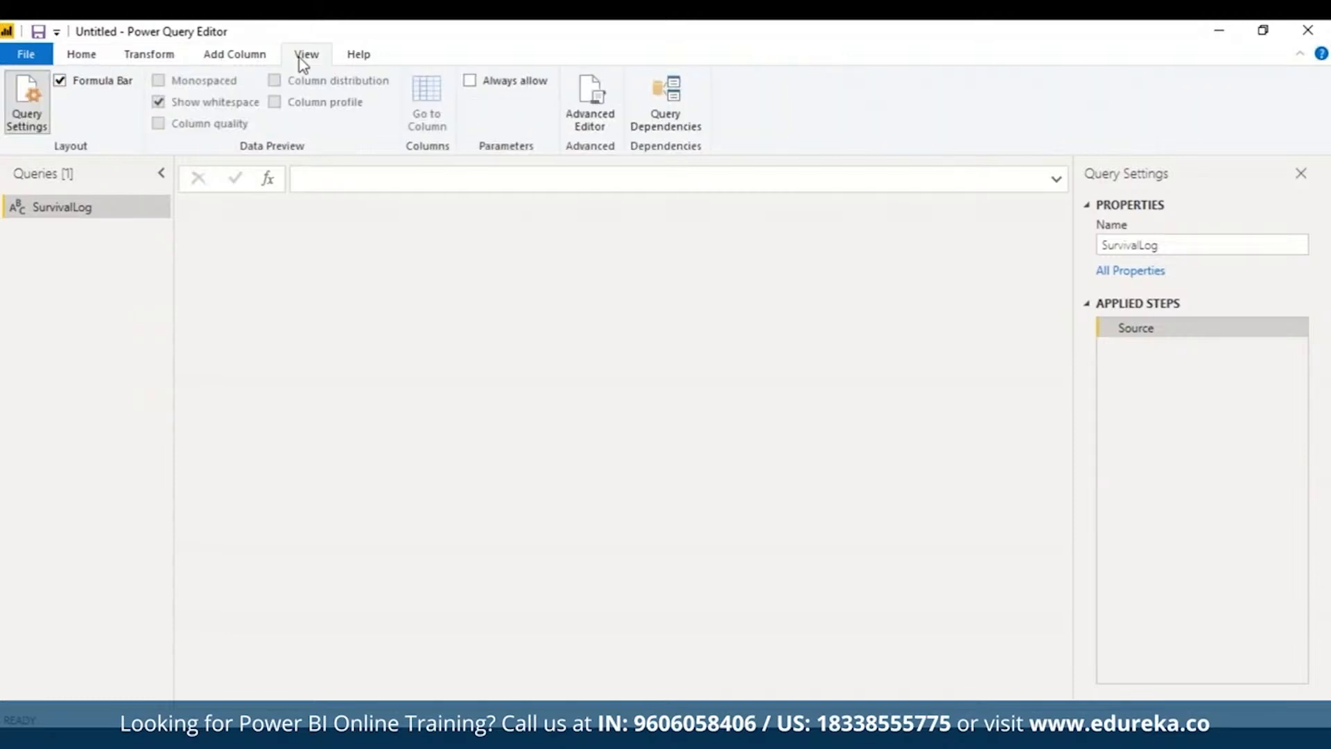
{"action": "left_click", "coordinate": [605, 97]}
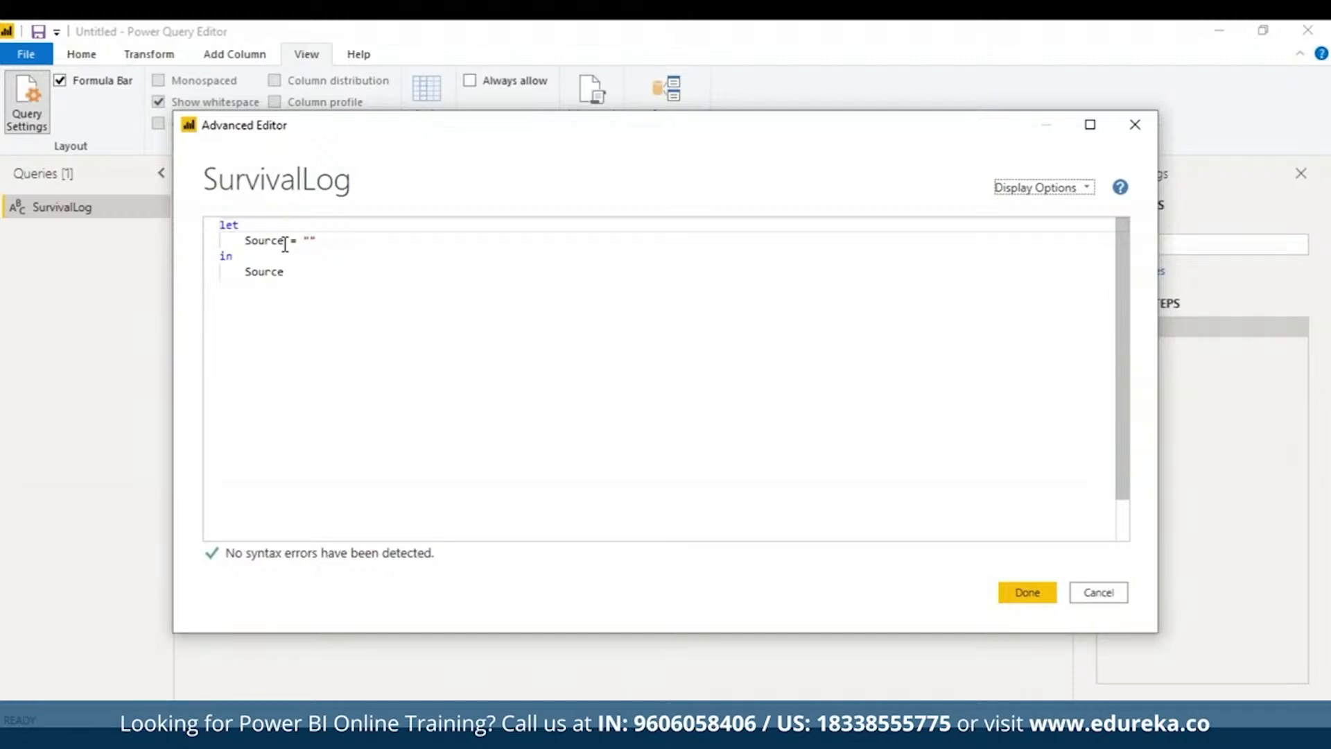
{"action": "left_click_drag", "start_coordinate": [315, 240], "coordinate": [303, 243]}
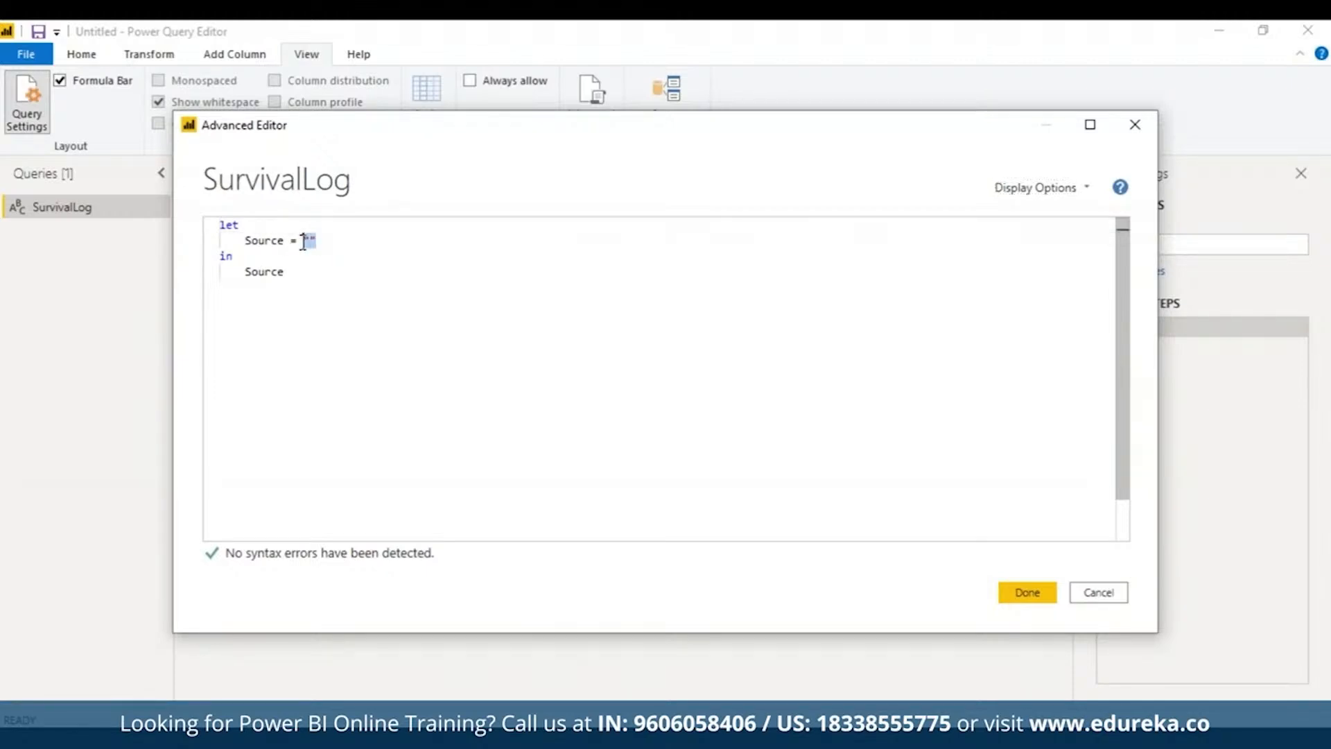
{"action": "left_click", "coordinate": [342, 269]}
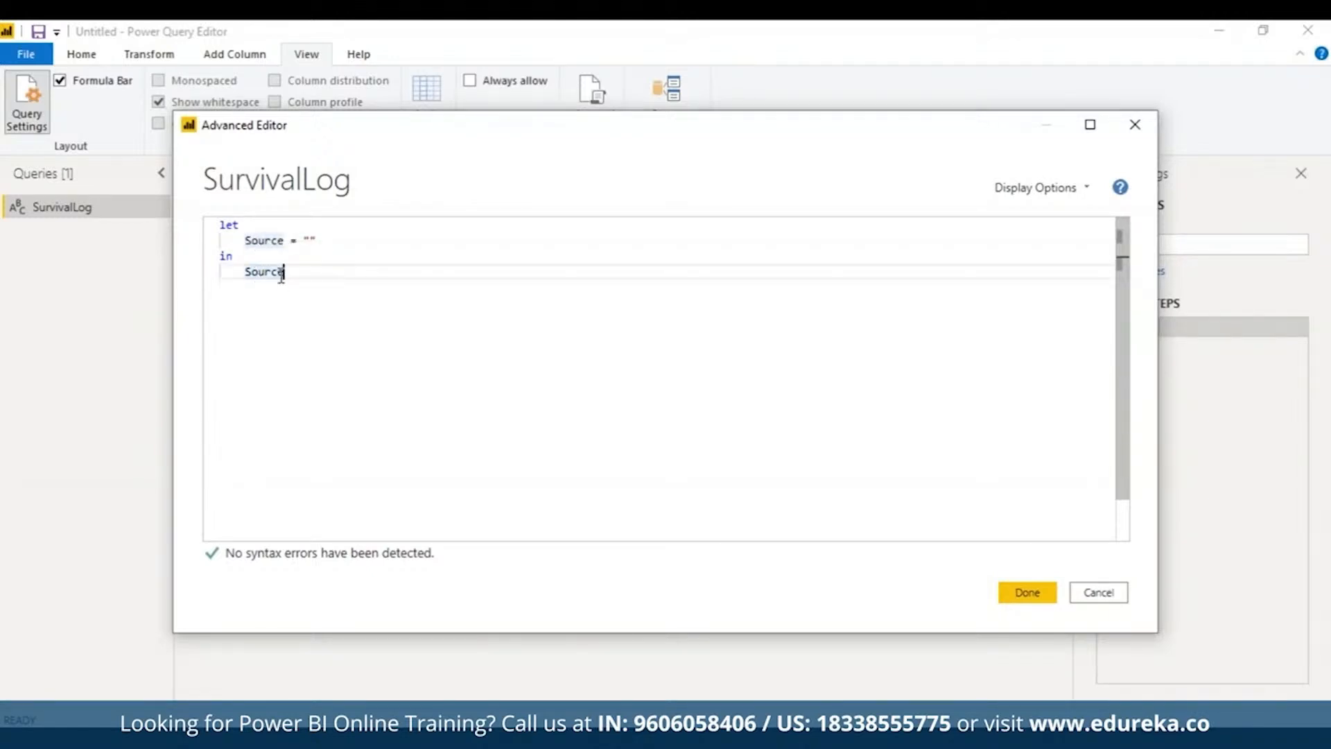
{"action": "left_click_drag", "start_coordinate": [283, 272], "coordinate": [239, 272]}
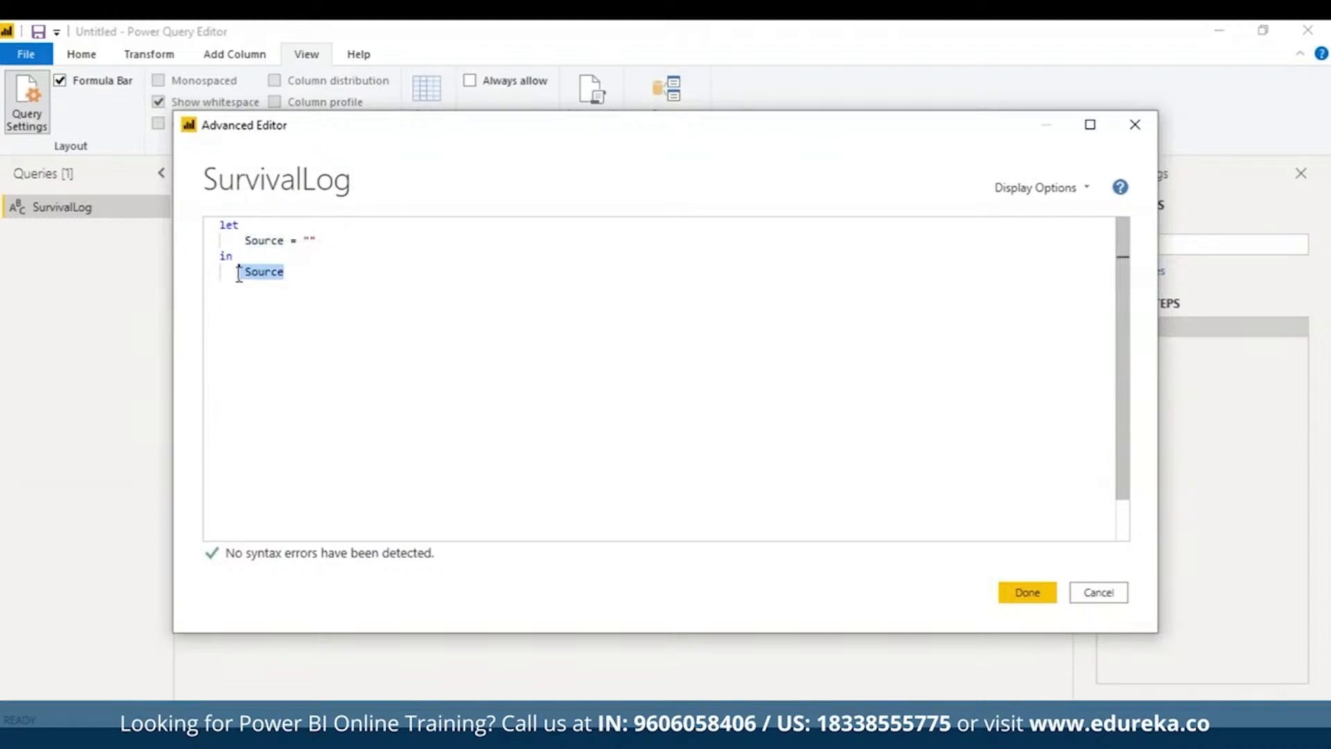
{"action": "left_click", "coordinate": [328, 343]}
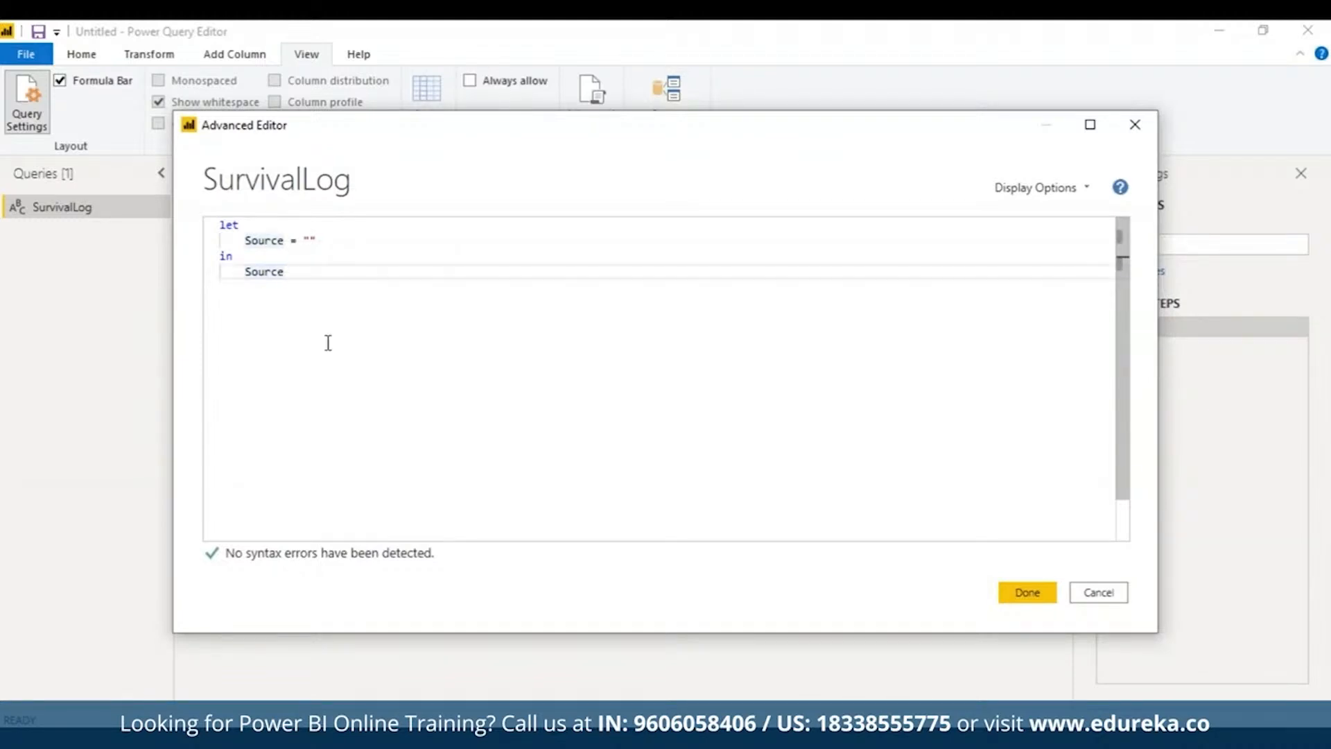
Replace the default code with GetPassengers = Csv.Document on C:\DataFiles\titanic.csv, delimiter "," and encoding 1252, and "in GetPassengers" on its own line
{"action": "left_click_drag", "start_coordinate": [739, 132], "coordinate": [640, 134]}
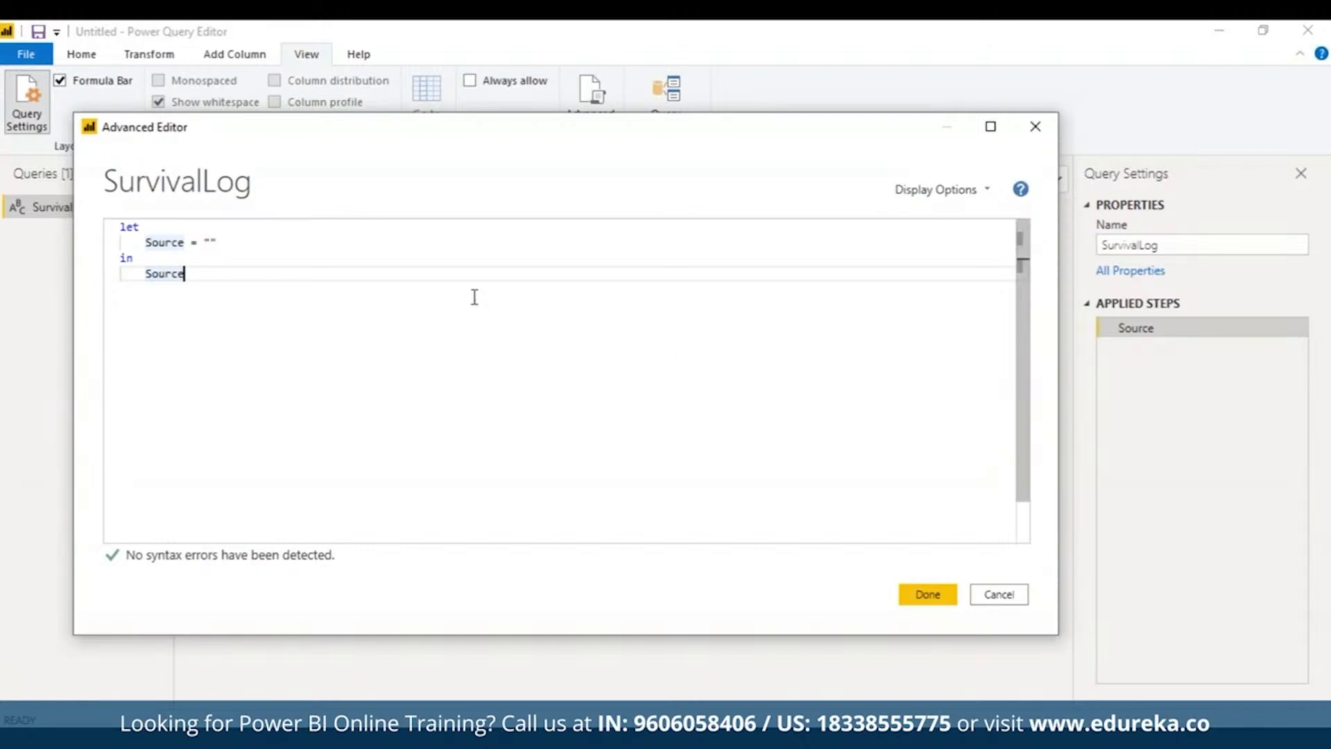
{"action": "left_click_drag", "start_coordinate": [185, 274], "coordinate": [115, 232]}
{"action": "type", "text": "let  GetPassengers = Csv.Document(File.Contents(\"C:\\DataFiles\\titanic.csv\"),     [Delimiter=\",\", Encoding=1252]) in  GetPassengers"}
{"action": "left_click", "coordinate": [842, 226]}
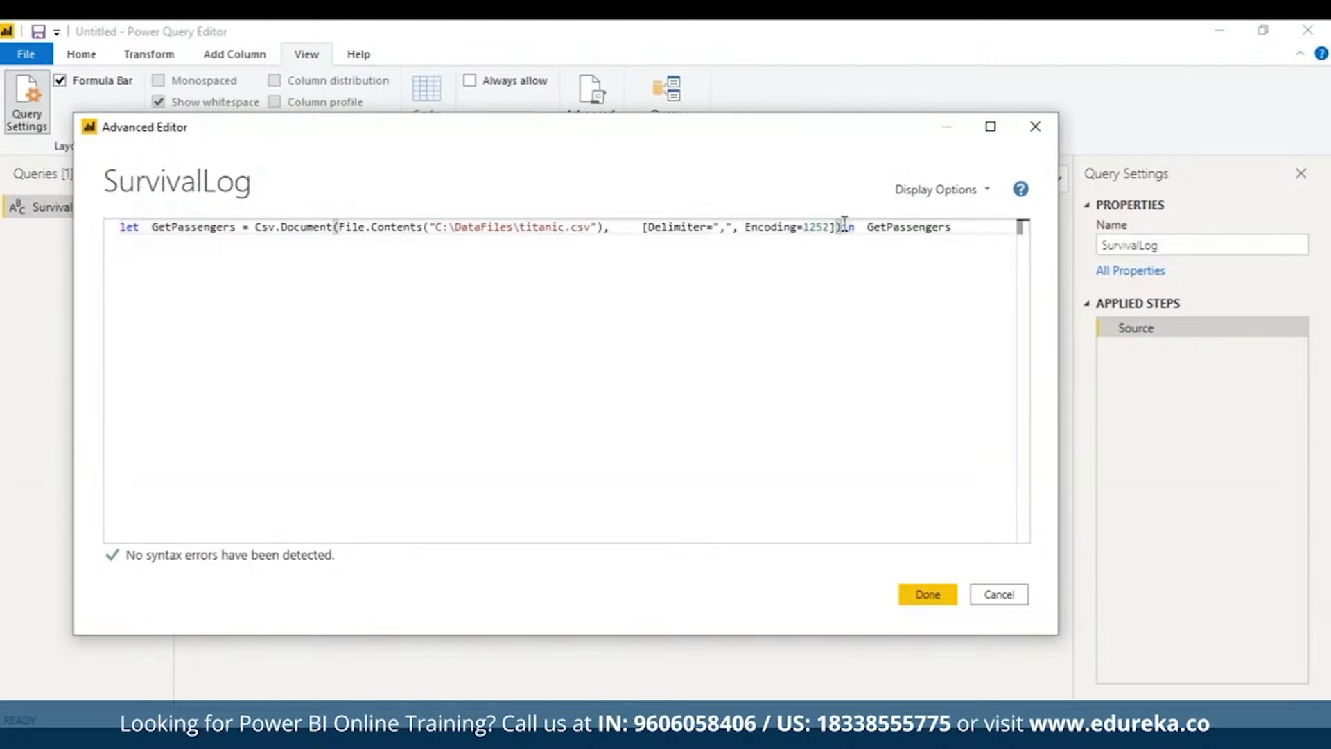
{"action": "key", "text": "Return"}
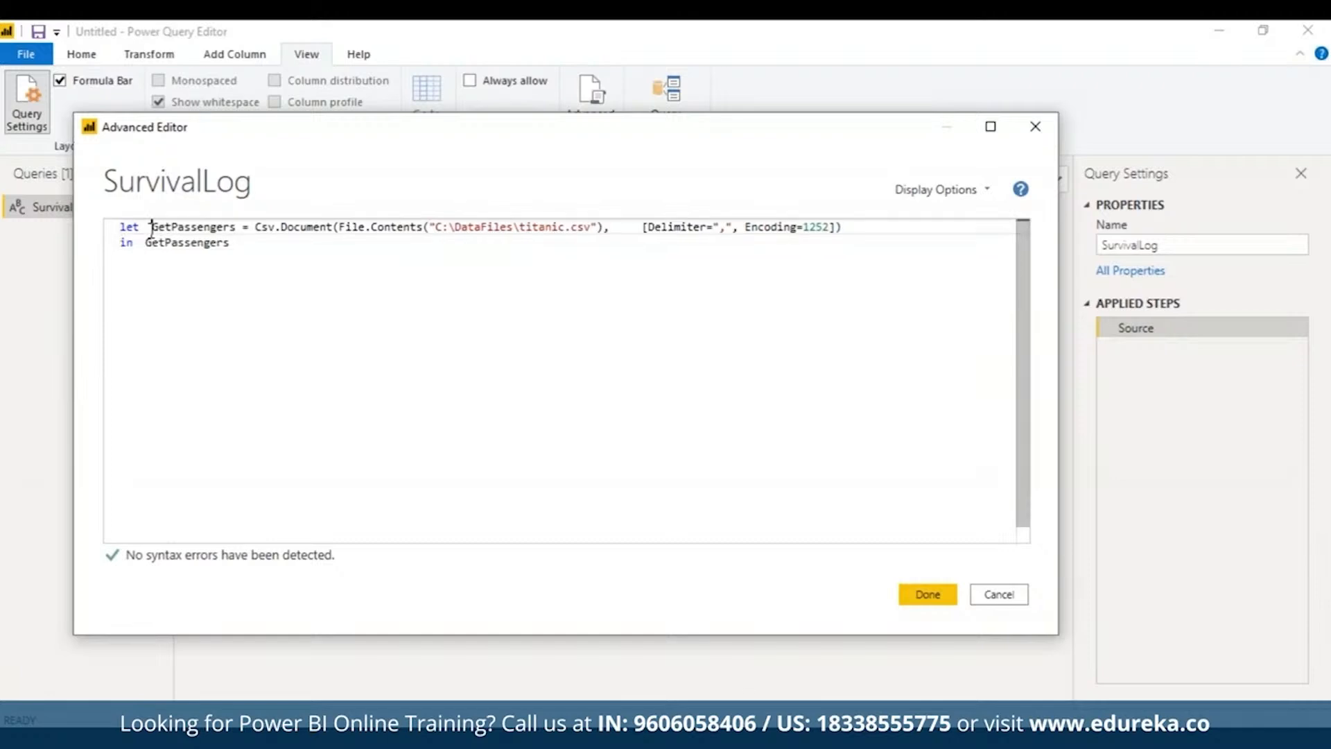
Examine the GetPassengers expression part by part: variable name, Csv.Document, File.Contents, file path, delimiter and encoding
{"action": "left_click_drag", "start_coordinate": [151, 230], "coordinate": [234, 231]}
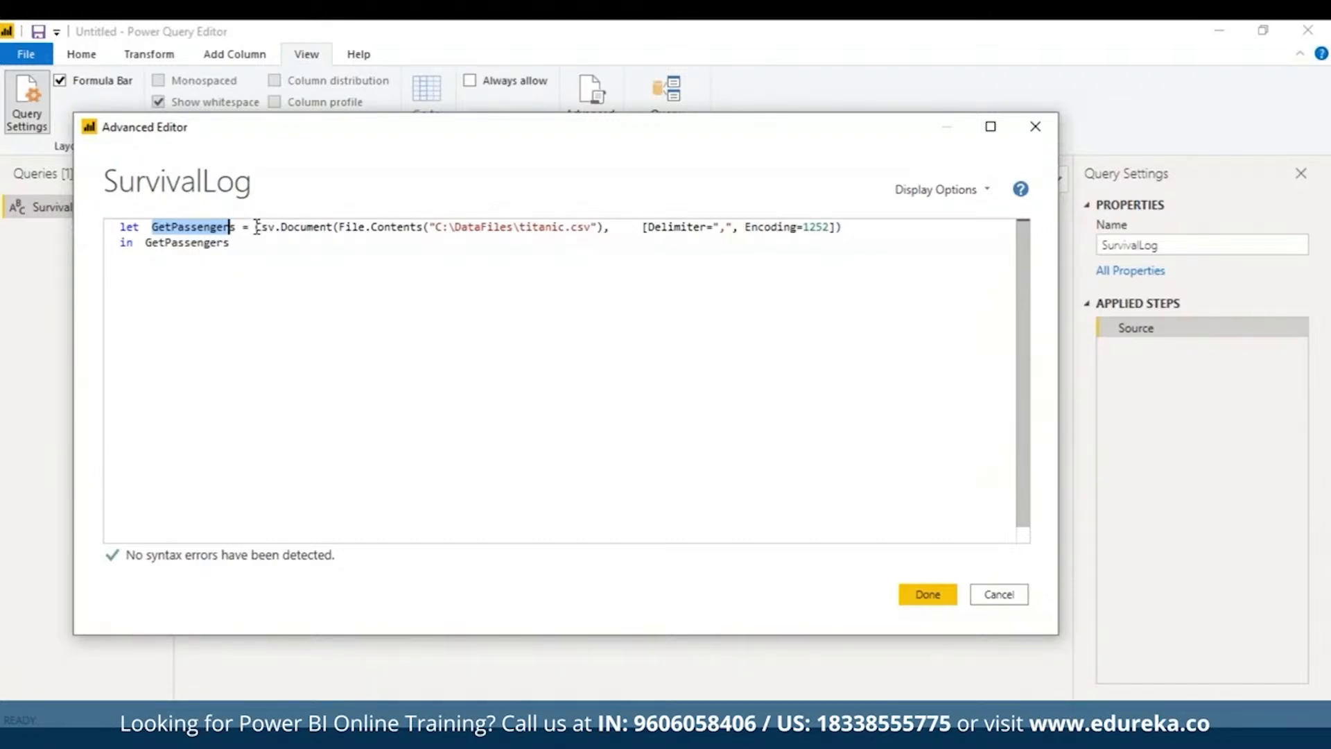
{"action": "left_click_drag", "start_coordinate": [256, 226], "coordinate": [335, 227]}
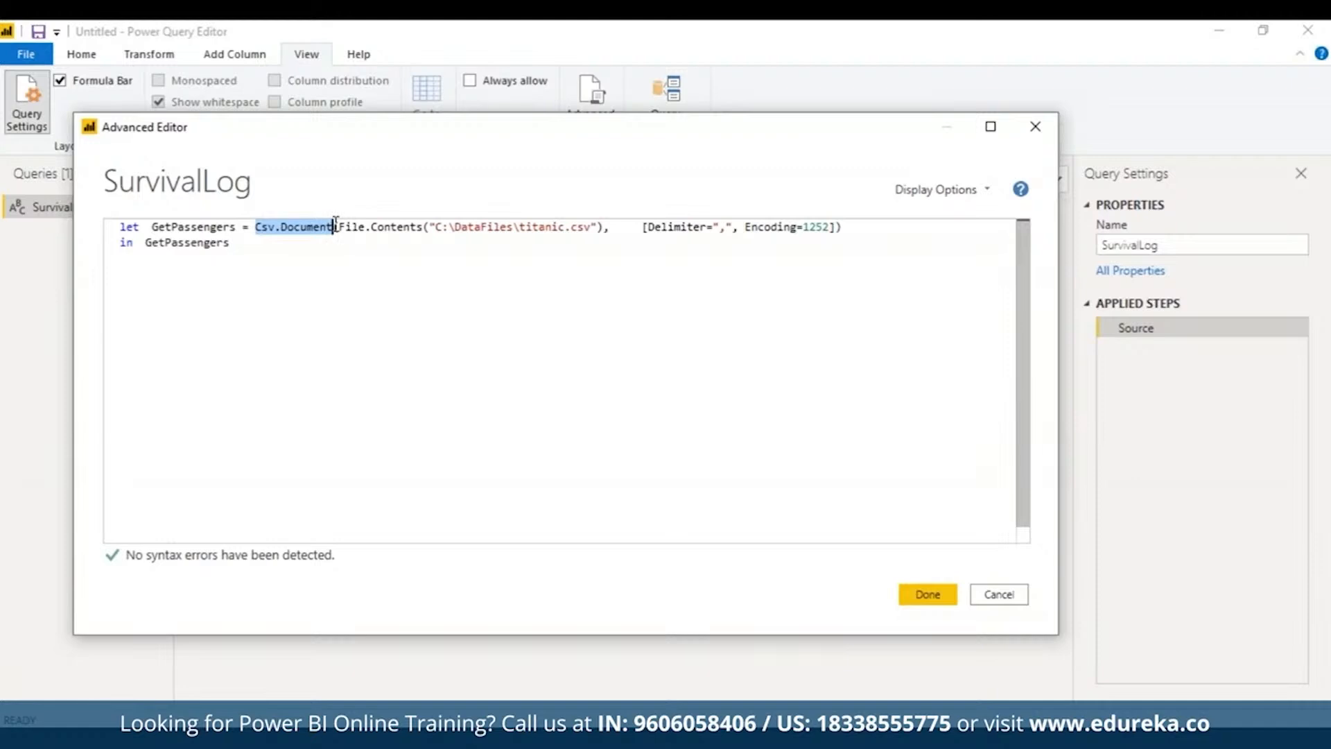
{"action": "type", "text": "("}
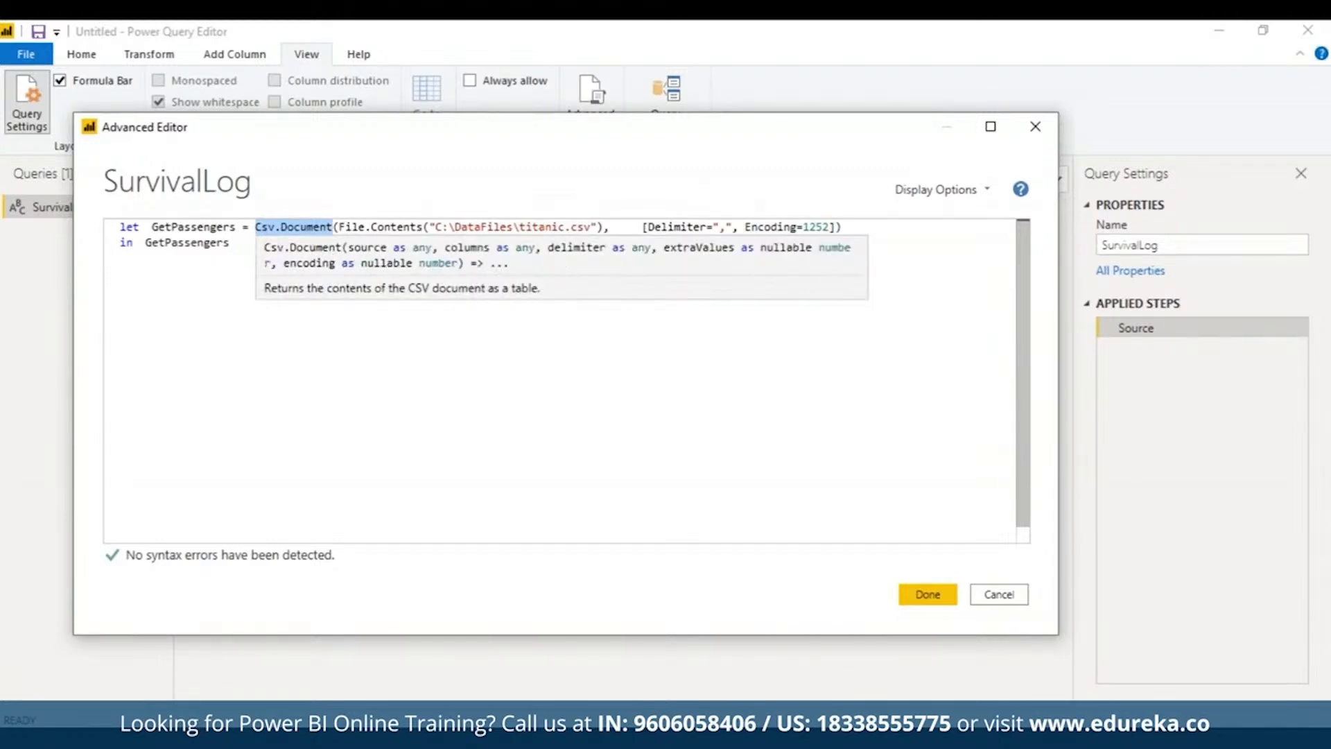
{"action": "left_click", "coordinate": [339, 227]}
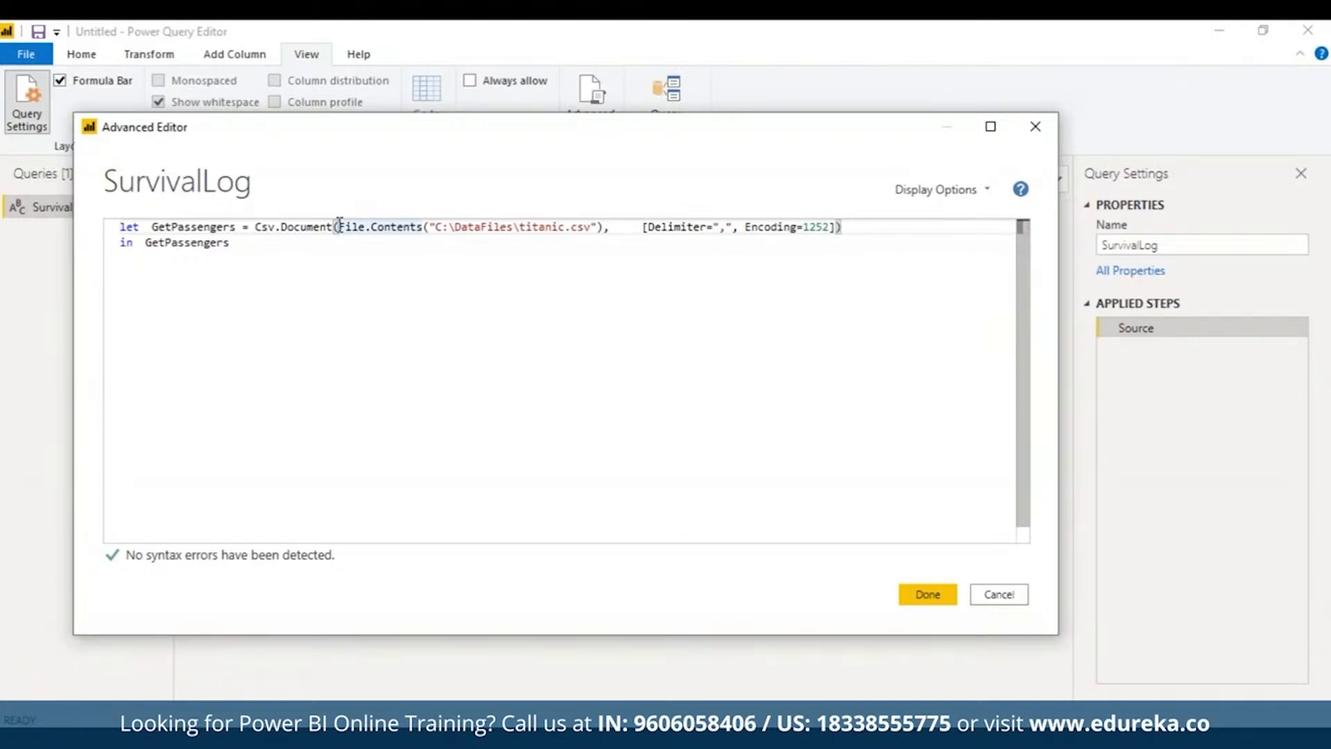
{"action": "left_click_drag", "start_coordinate": [339, 223], "coordinate": [422, 222]}
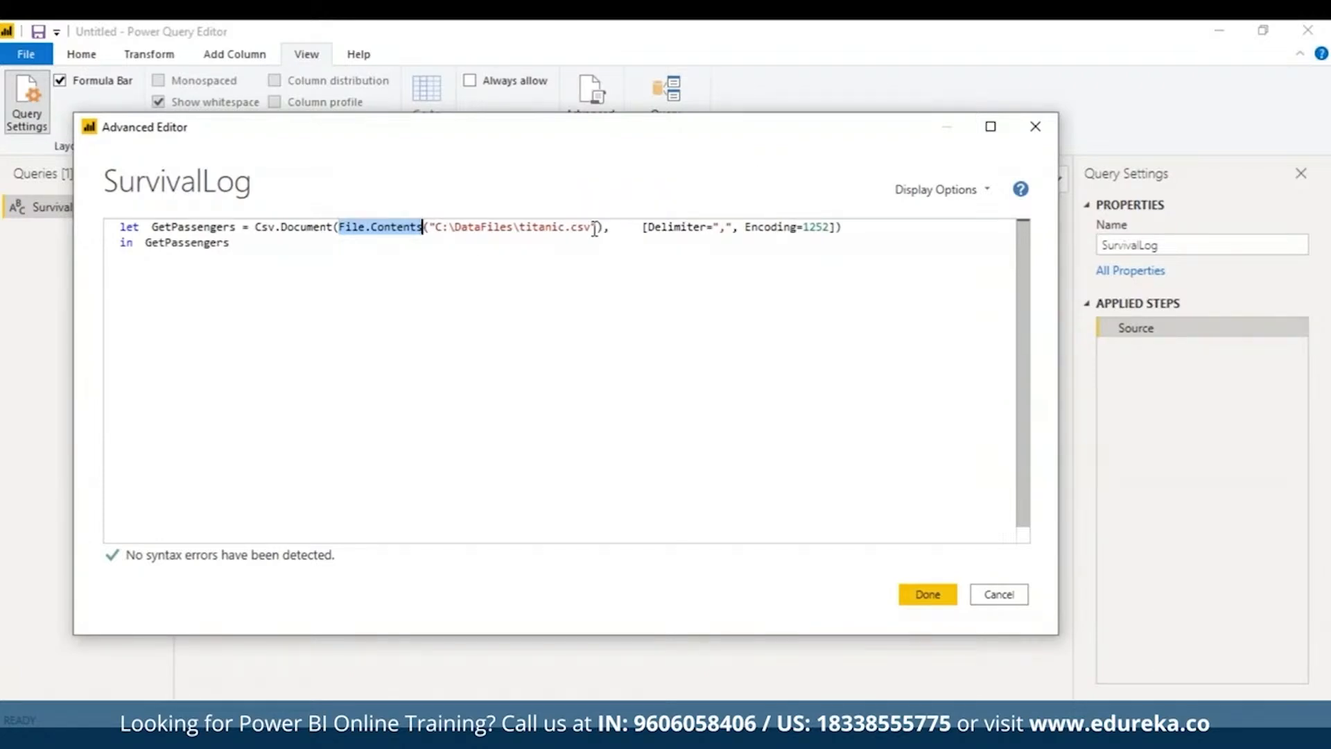
{"action": "left_click_drag", "start_coordinate": [593, 228], "coordinate": [434, 229]}
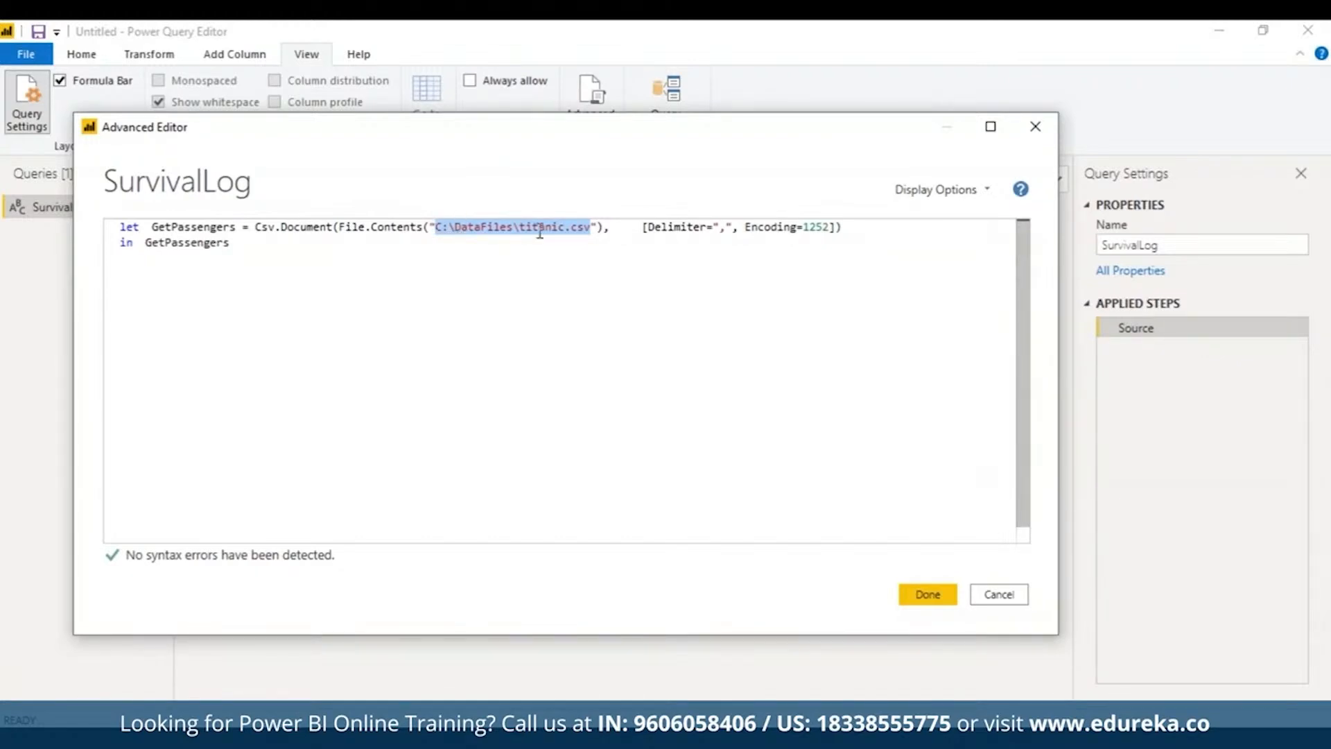
{"action": "left_click", "coordinate": [637, 226]}
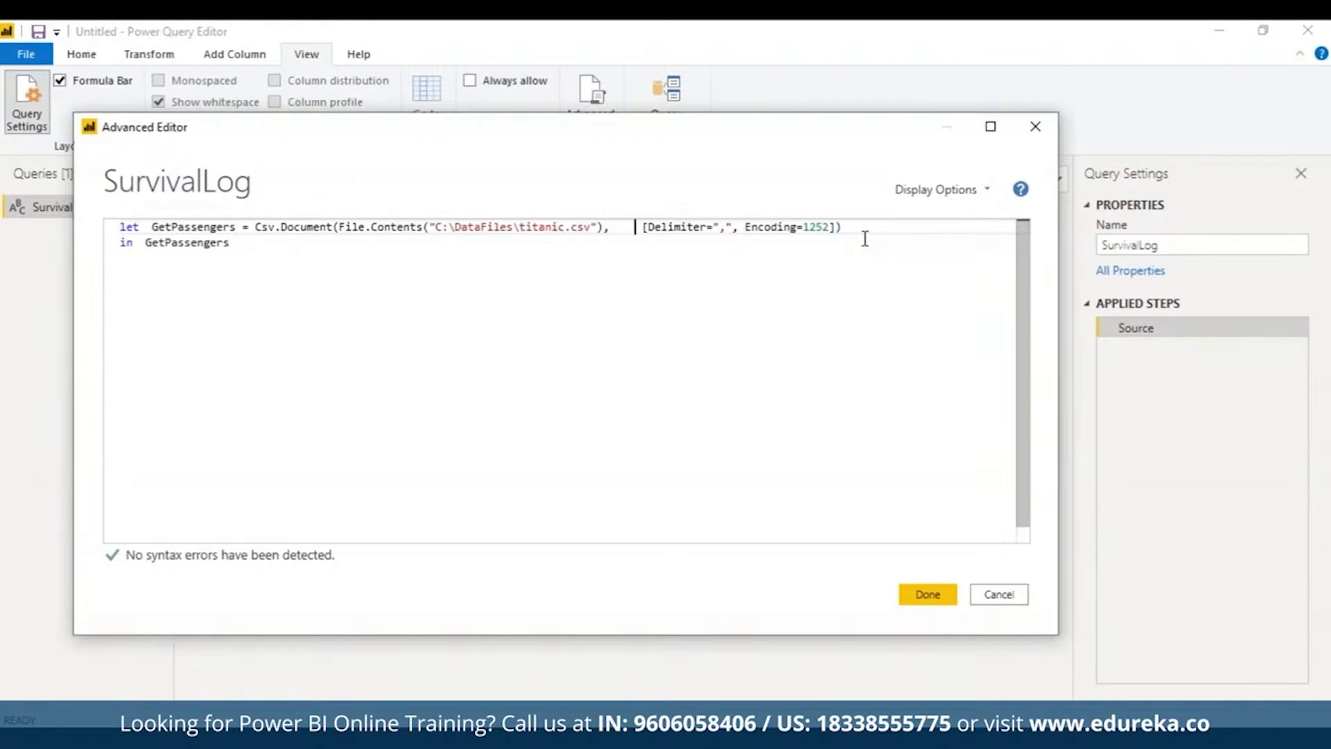
{"action": "left_click", "coordinate": [721, 226]}
{"action": "double_click", "coordinate": [723, 226]}
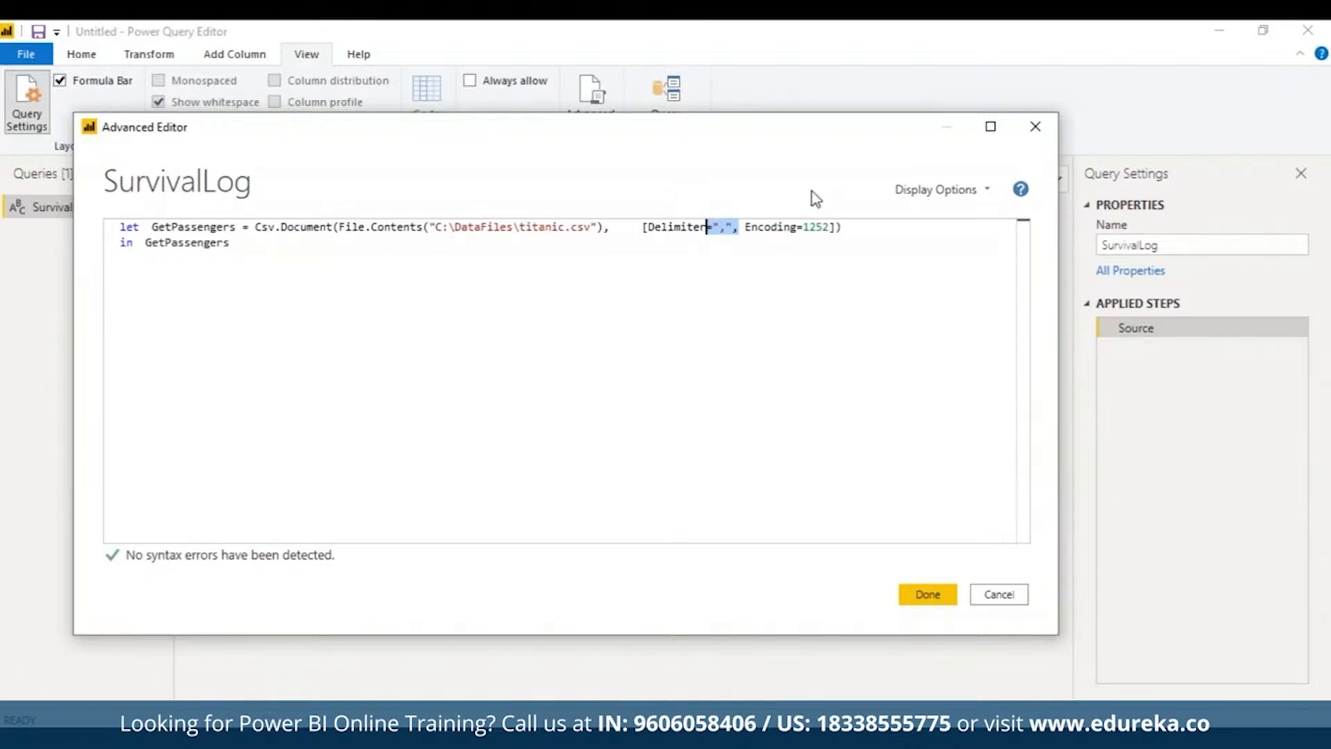
{"action": "double_click", "coordinate": [822, 226]}
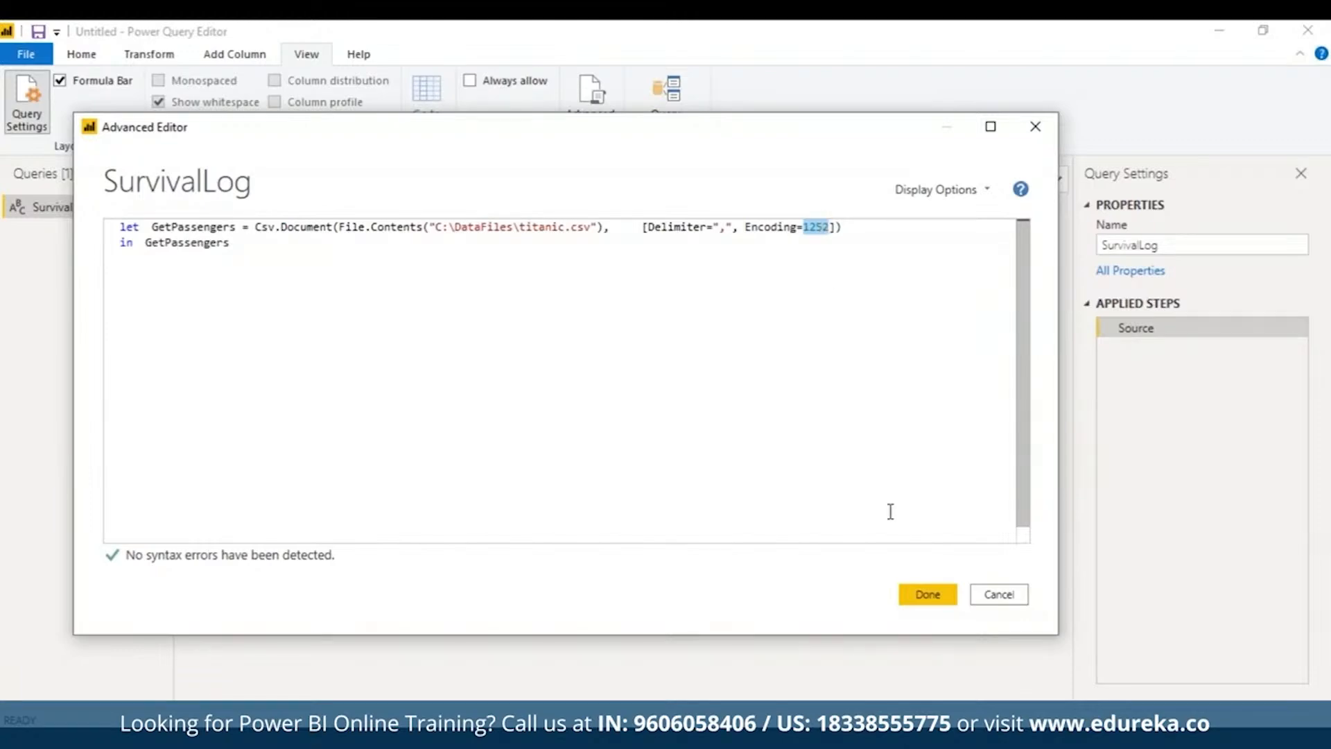
Accept the SurvivalLog query code, review the resulting formula, and save with the pending query changes applied
{"action": "left_click", "coordinate": [943, 600]}
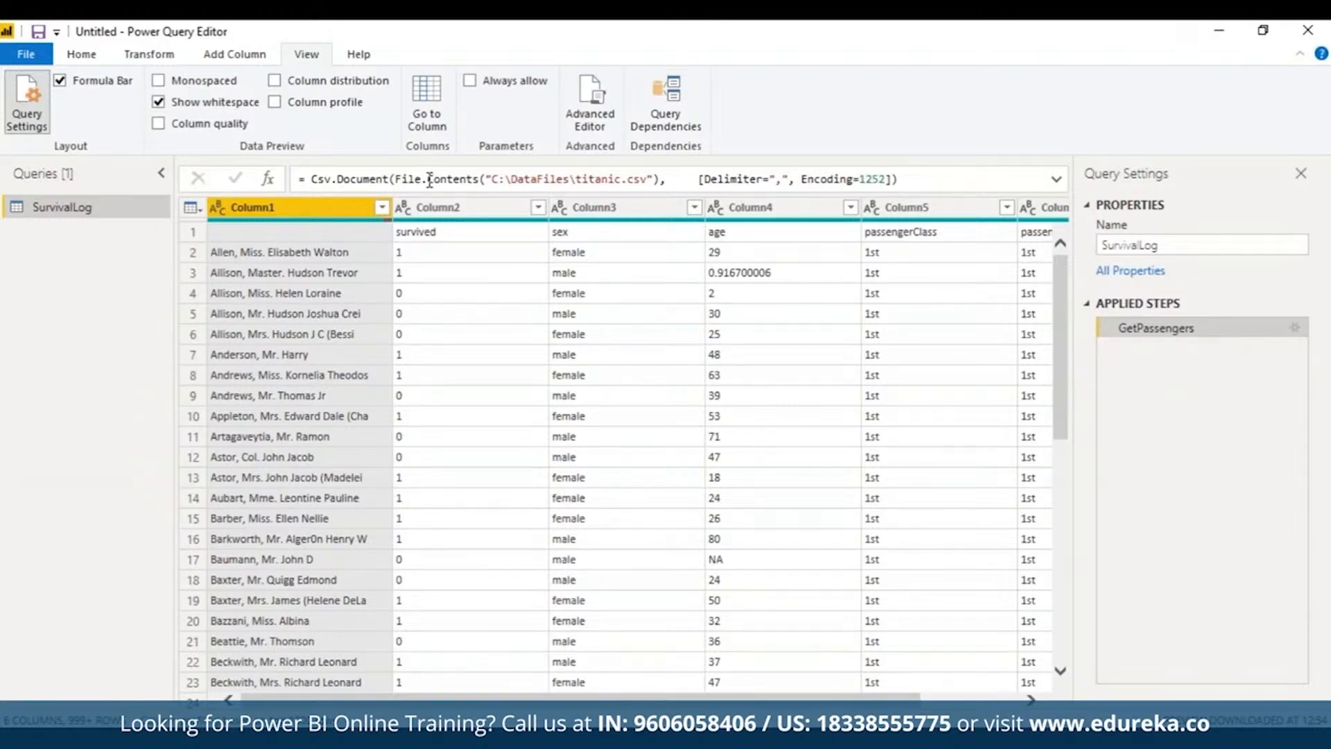
{"action": "double_click", "coordinate": [357, 179]}
{"action": "key", "text": "ctrl+a"}
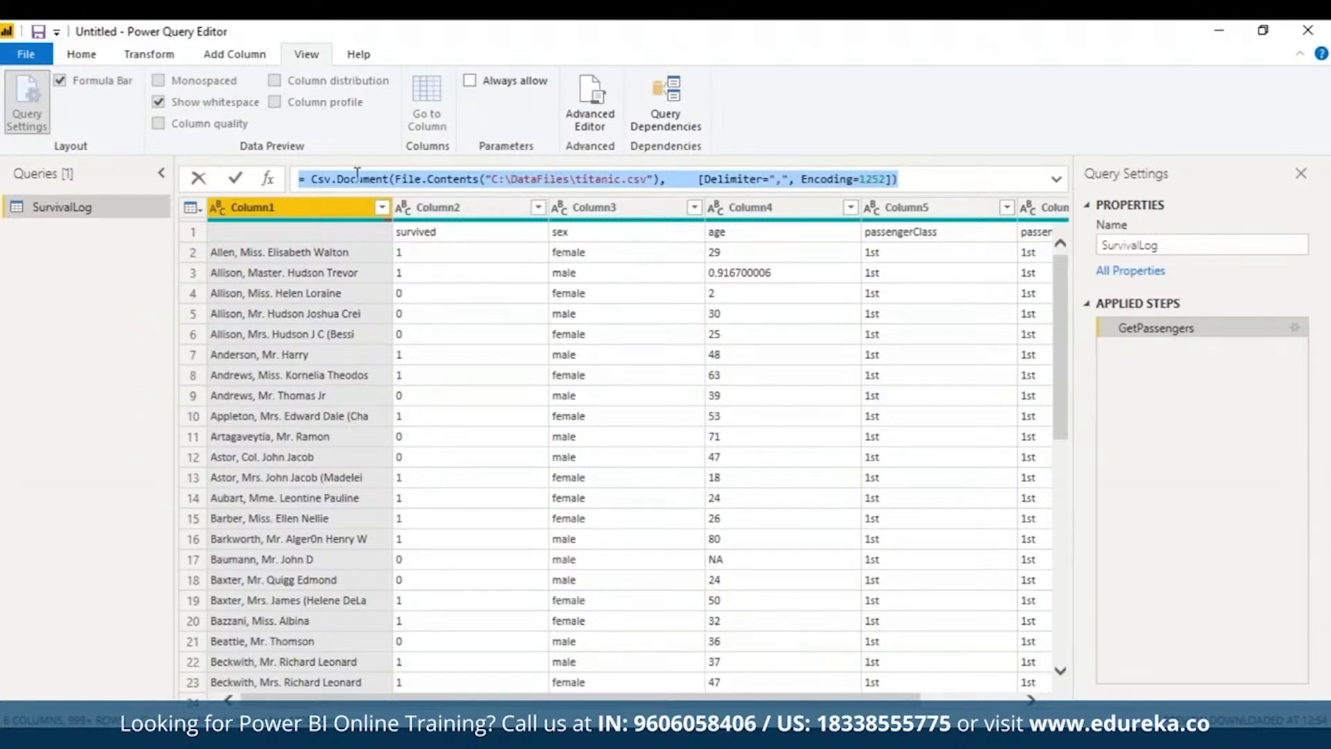
{"action": "left_click", "coordinate": [33, 25]}
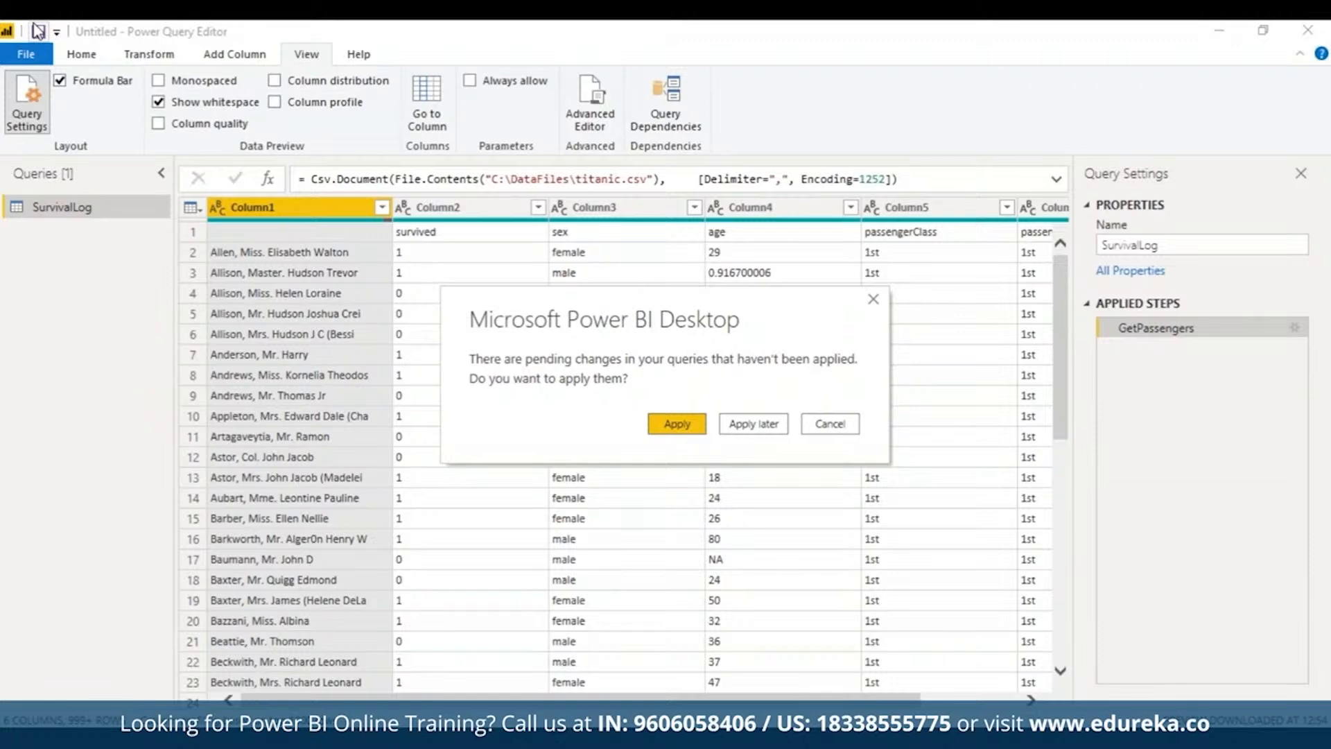
{"action": "left_click", "coordinate": [671, 427]}
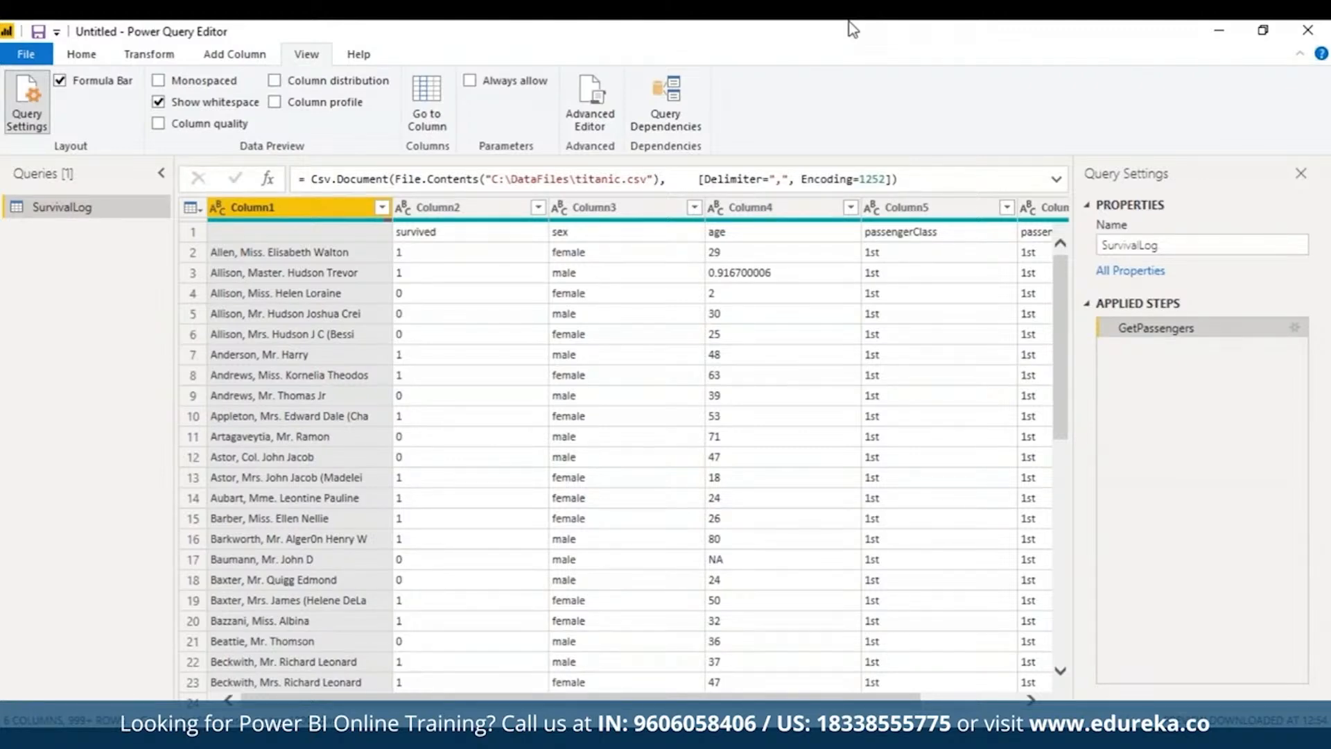
Add a RemoveCols step with Table.RemoveColumns on GetPassengers to drop "Column6", return RemoveCols, and accept the query code
{"action": "left_click_drag", "start_coordinate": [829, 697], "coordinate": [1002, 688]}
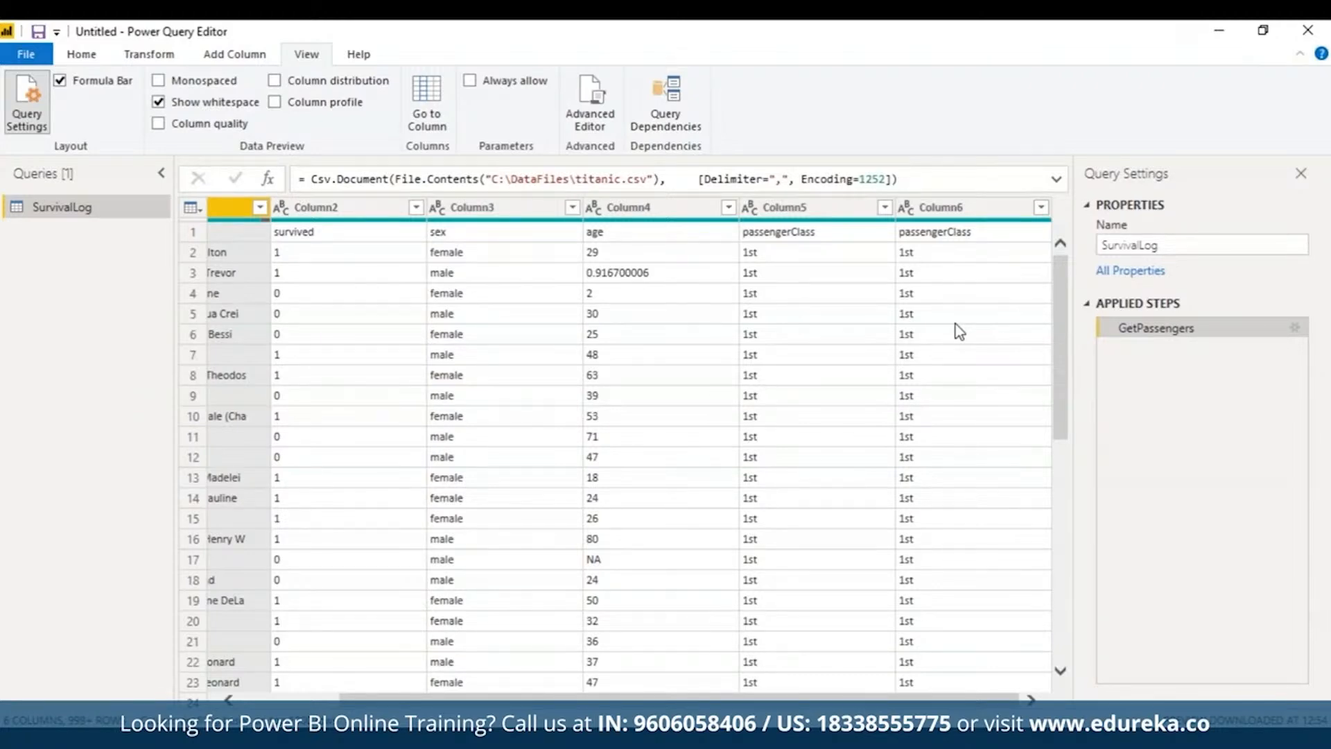
{"action": "left_click", "coordinate": [590, 104]}
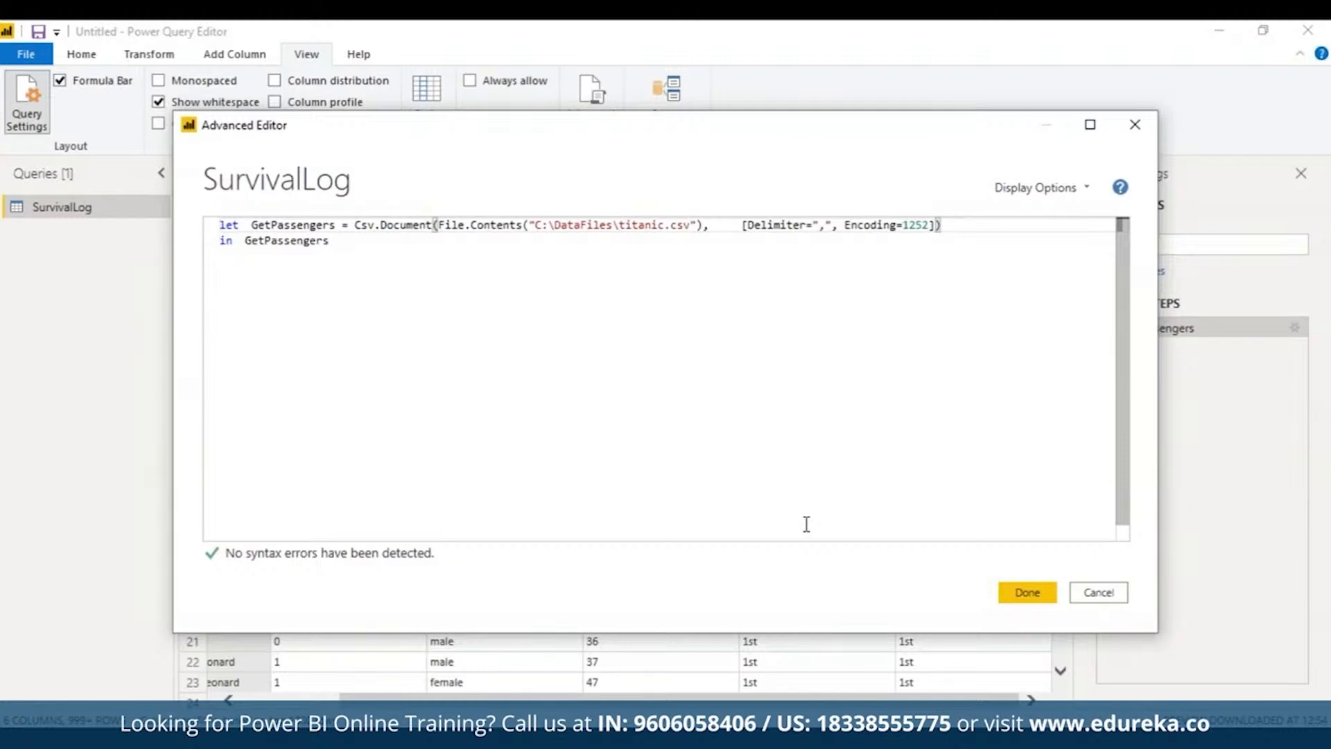
{"action": "type", "text": ","}
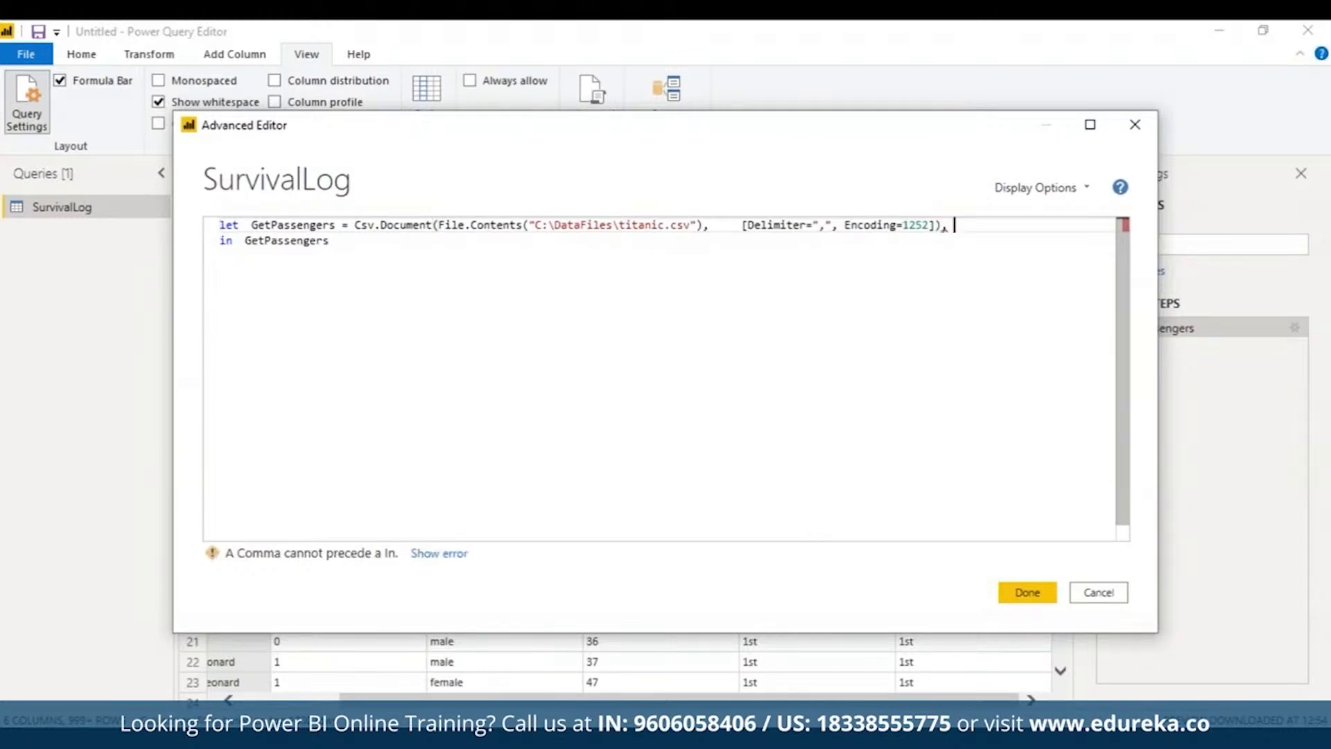
{"action": "key", "text": "Return"}
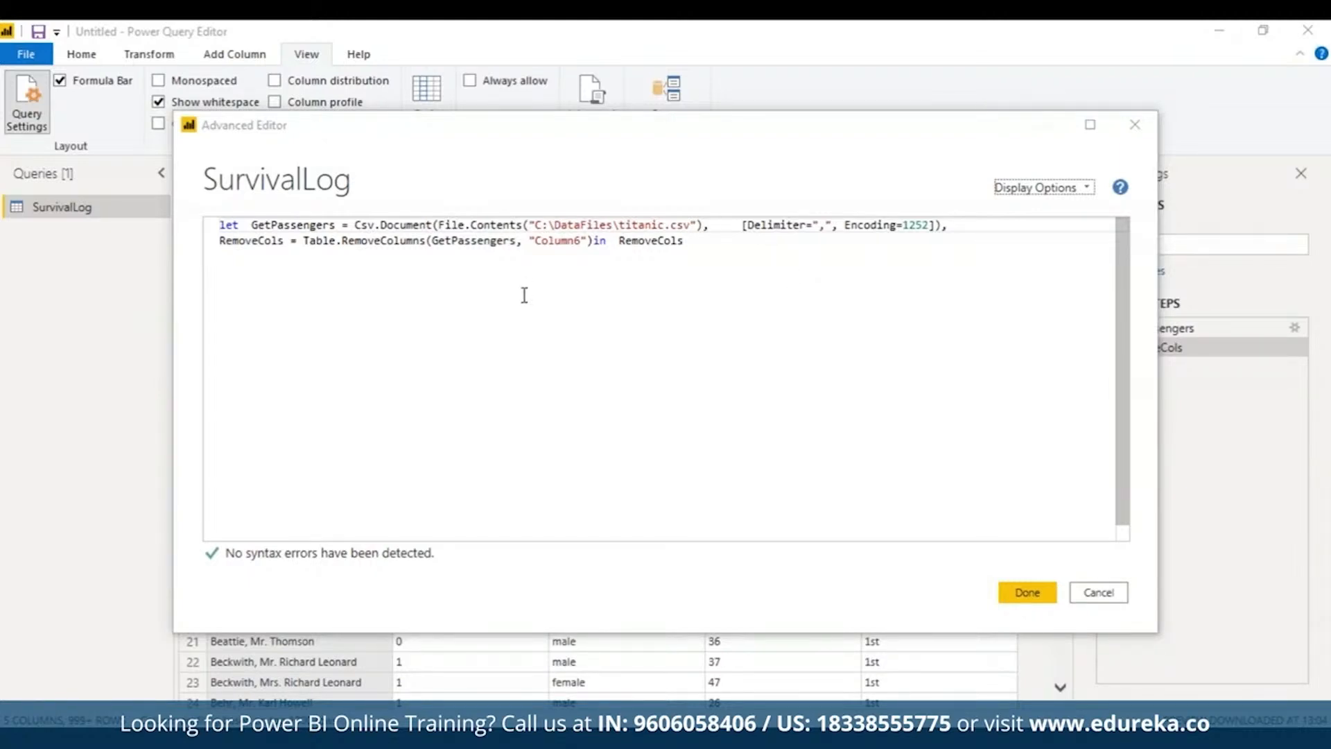
{"action": "triple_click", "coordinate": [449, 241]}
{"action": "double_click", "coordinate": [558, 241]}
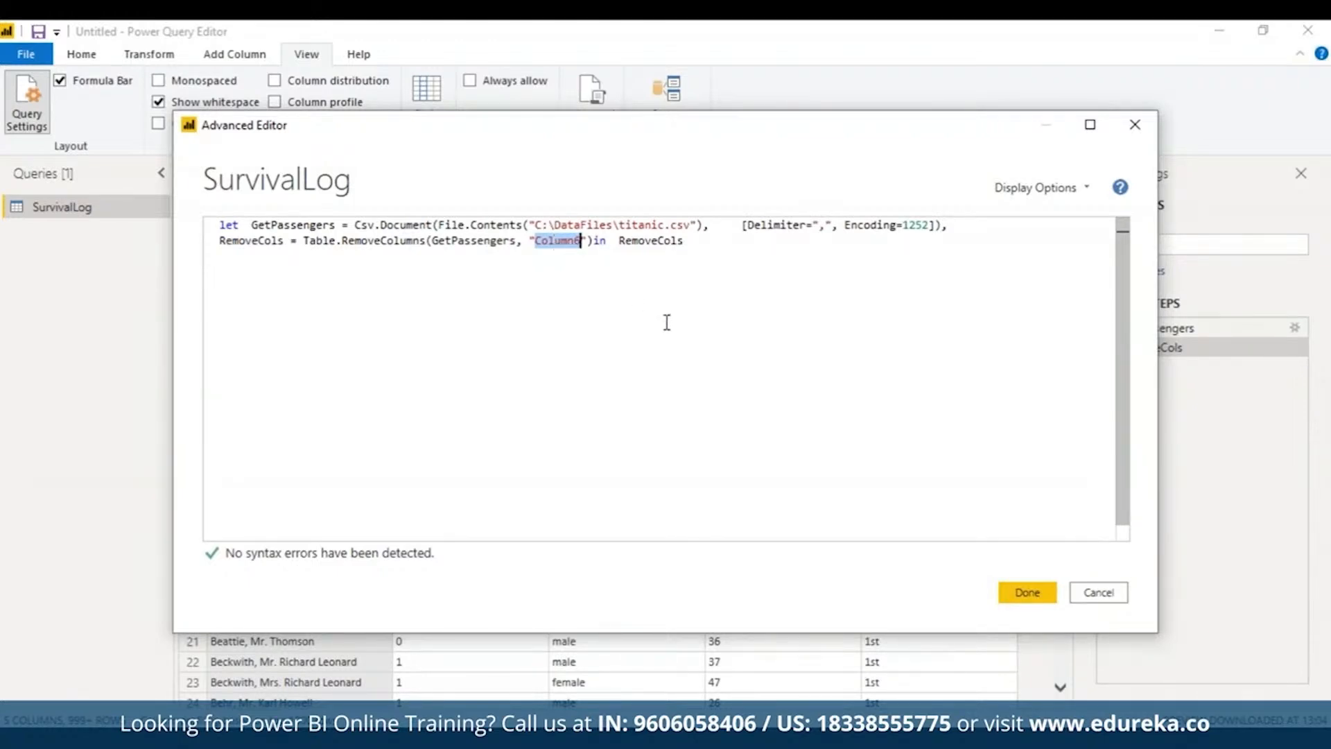
{"action": "left_click", "coordinate": [1020, 594]}
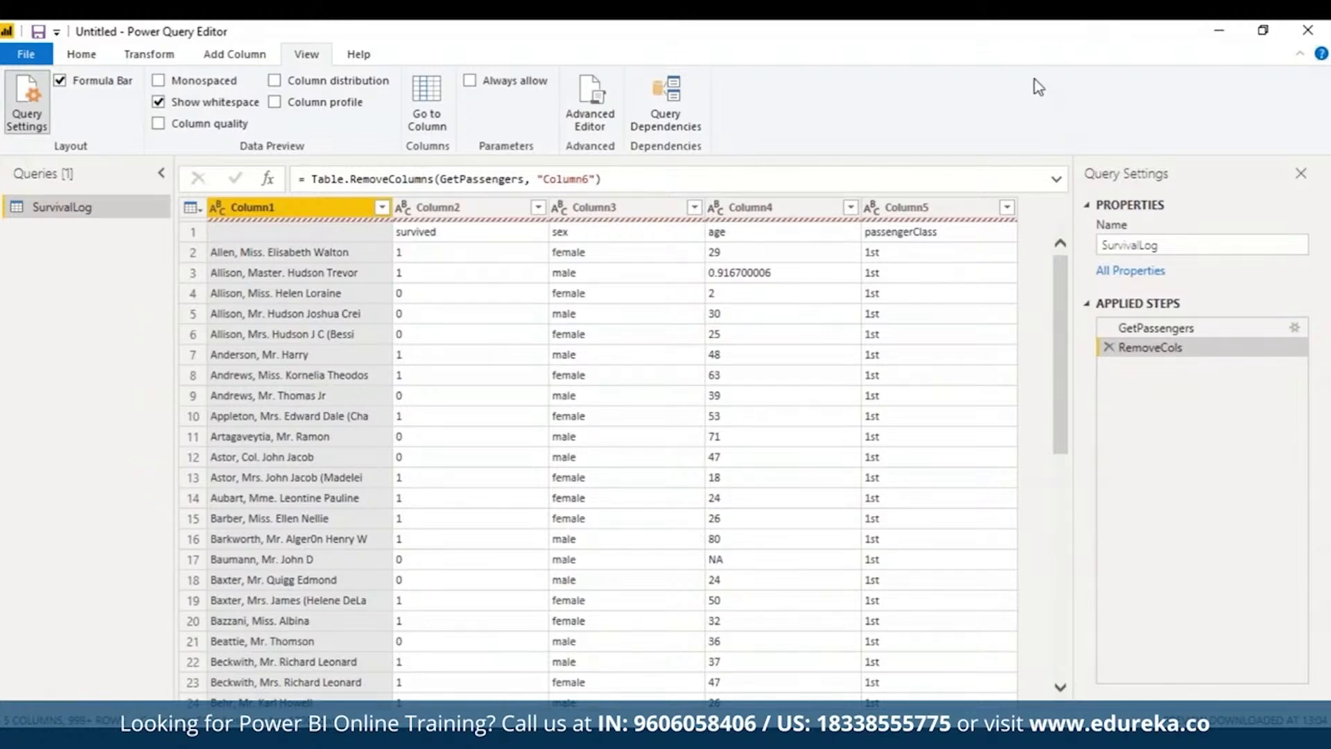
Add the line PromoteNames = Table.PromoteHeaders(RemoveCols, [PromoteAllScalars=true]) below RemoveCols in the SurvivalLog code
{"action": "key", "text": "alt+Tab"}
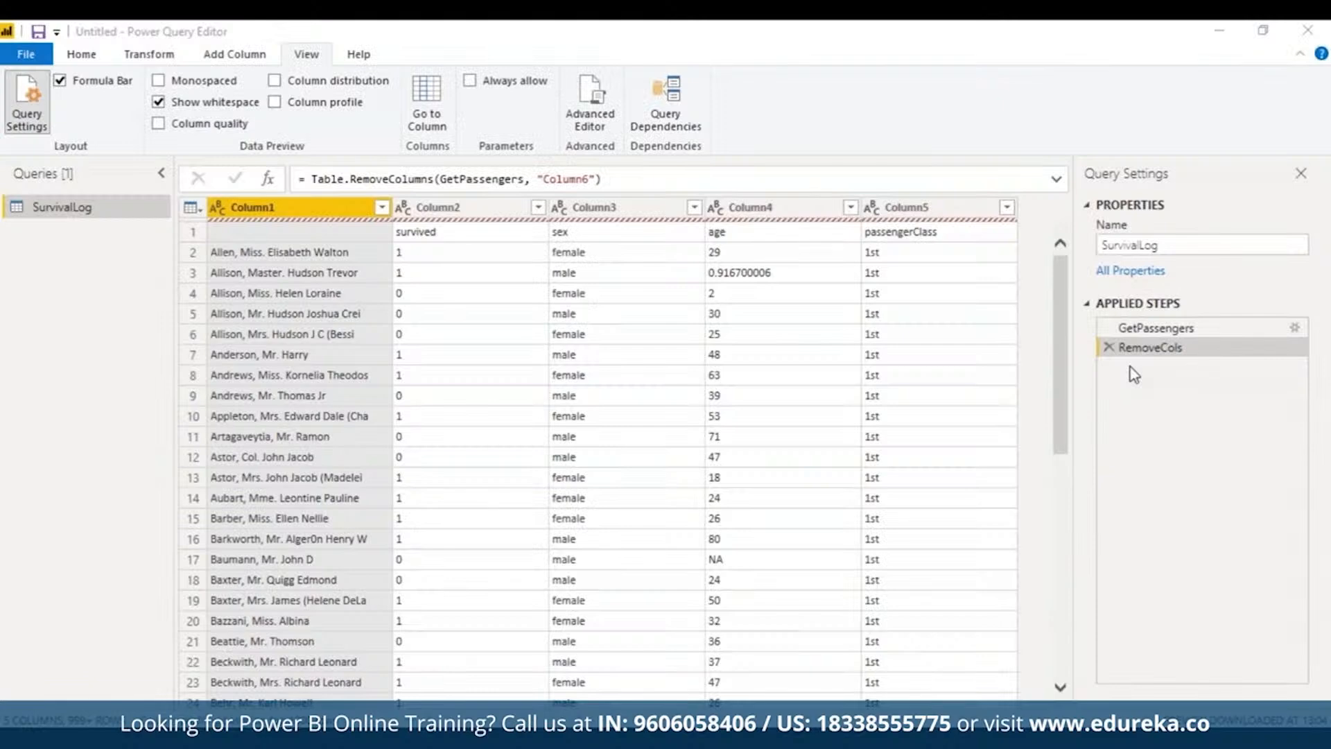
{"action": "left_click", "coordinate": [605, 122]}
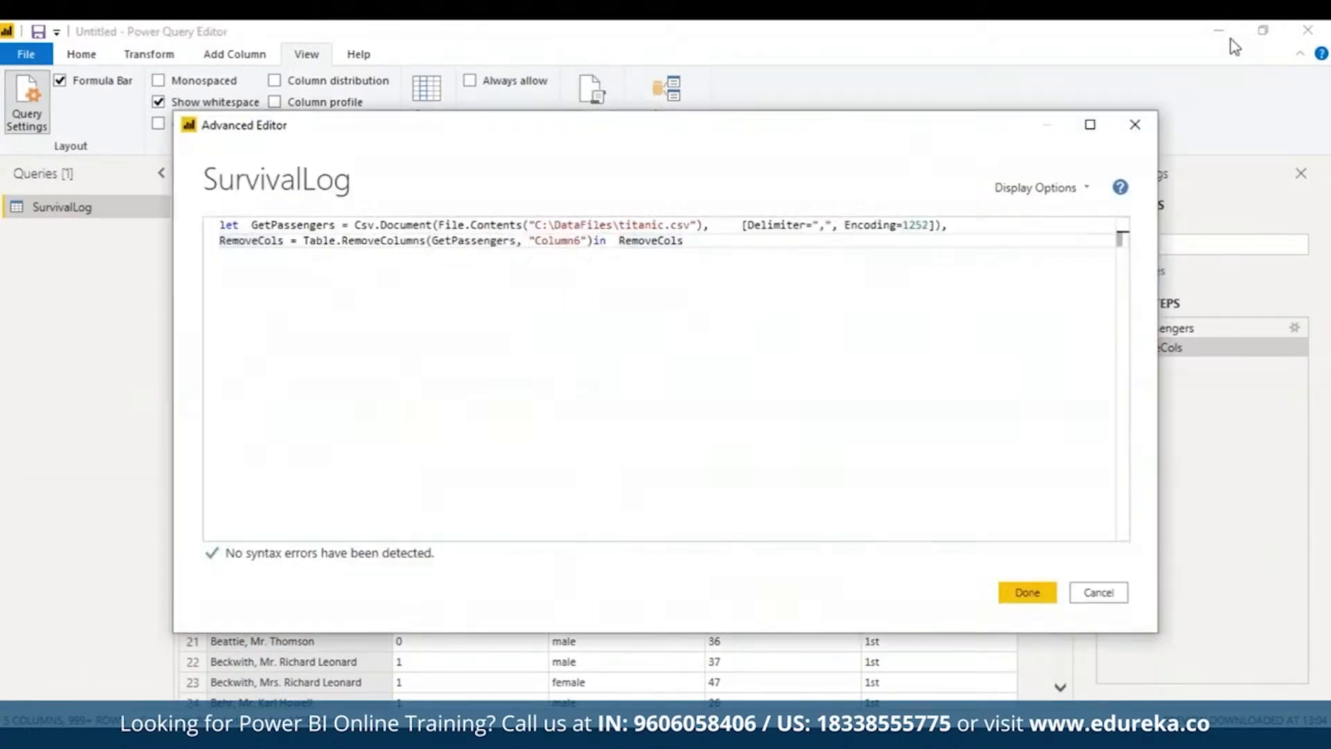
{"action": "left_click", "coordinate": [704, 247]}
{"action": "key", "text": "Return"}
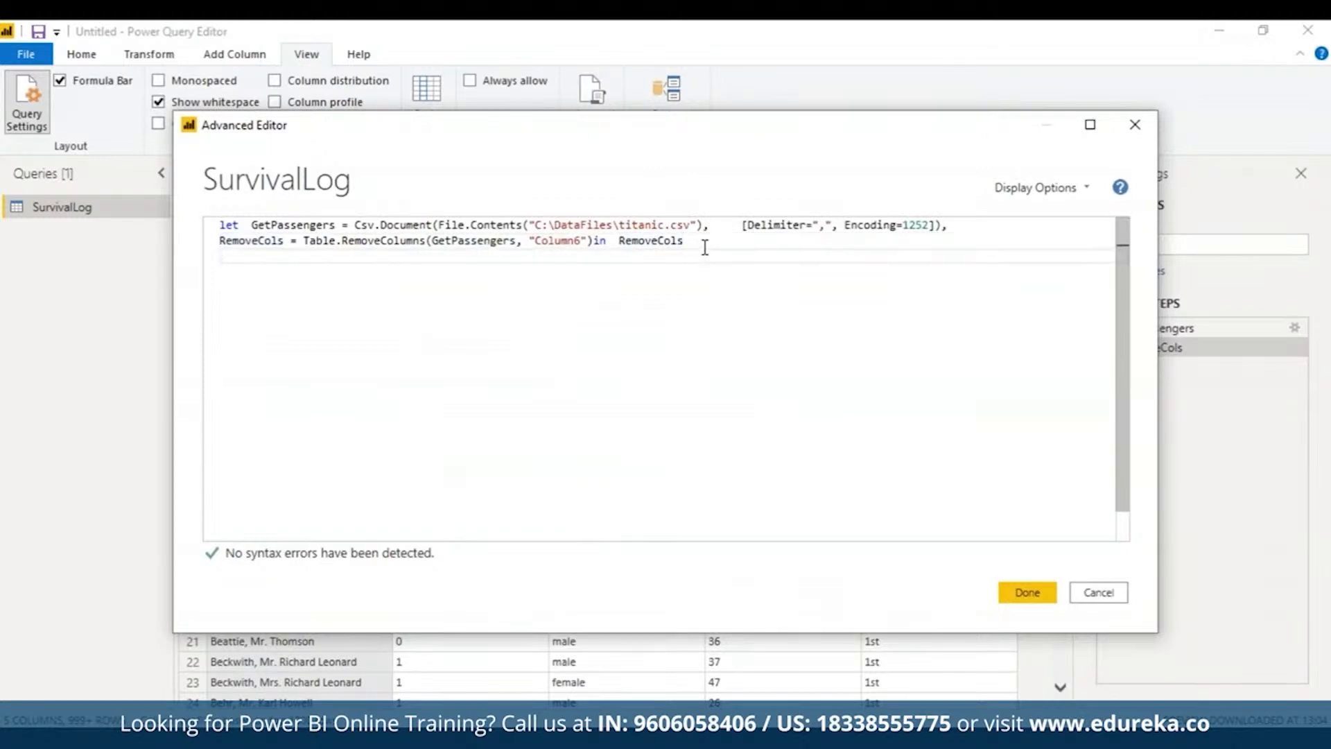
{"action": "type", "text": "PromoteNames = Table.PromoteHeaders(RemoveCols, [PromoteAllScalars=true])"}
Move the in clause behind the PromoteNames line, make it return PromoteNames, and end the RemoveCols line with a comma
{"action": "left_click_drag", "start_coordinate": [592, 240], "coordinate": [678, 240]}
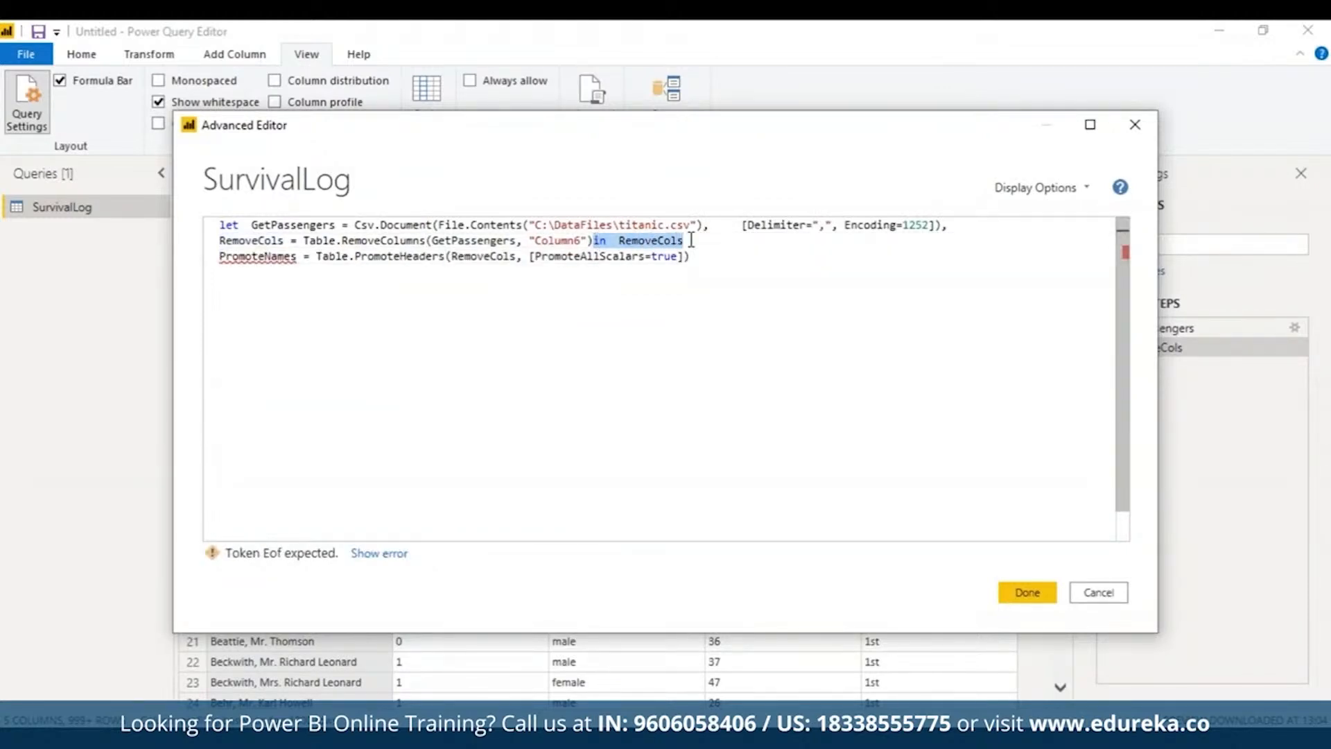
{"action": "key", "text": "ctrl+x"}
{"action": "left_click", "coordinate": [712, 256]}
{"action": "key", "text": "ctrl+v"}
{"action": "double_click", "coordinate": [747, 256]}
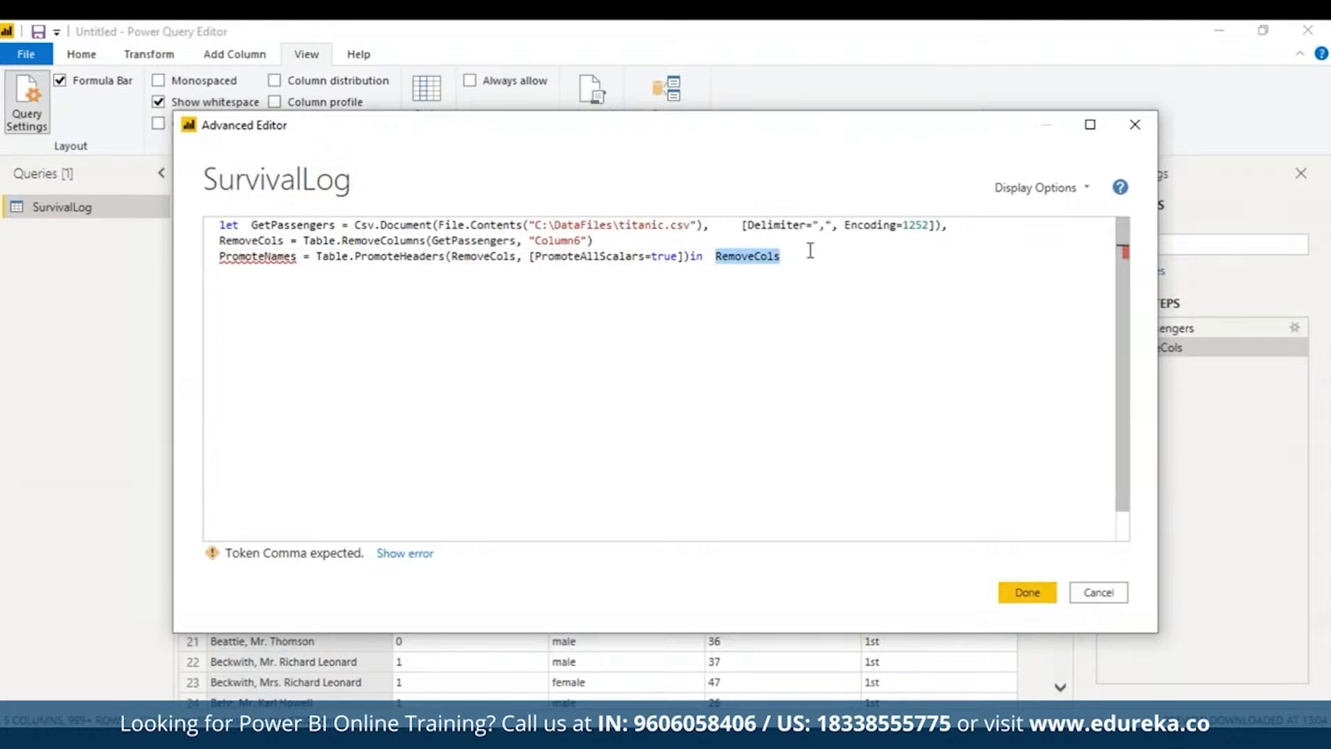
{"action": "type", "text": "Promo"}
{"action": "left_click", "coordinate": [811, 274]}
{"action": "key", "text": "Up"}
{"action": "type", "text": ","}
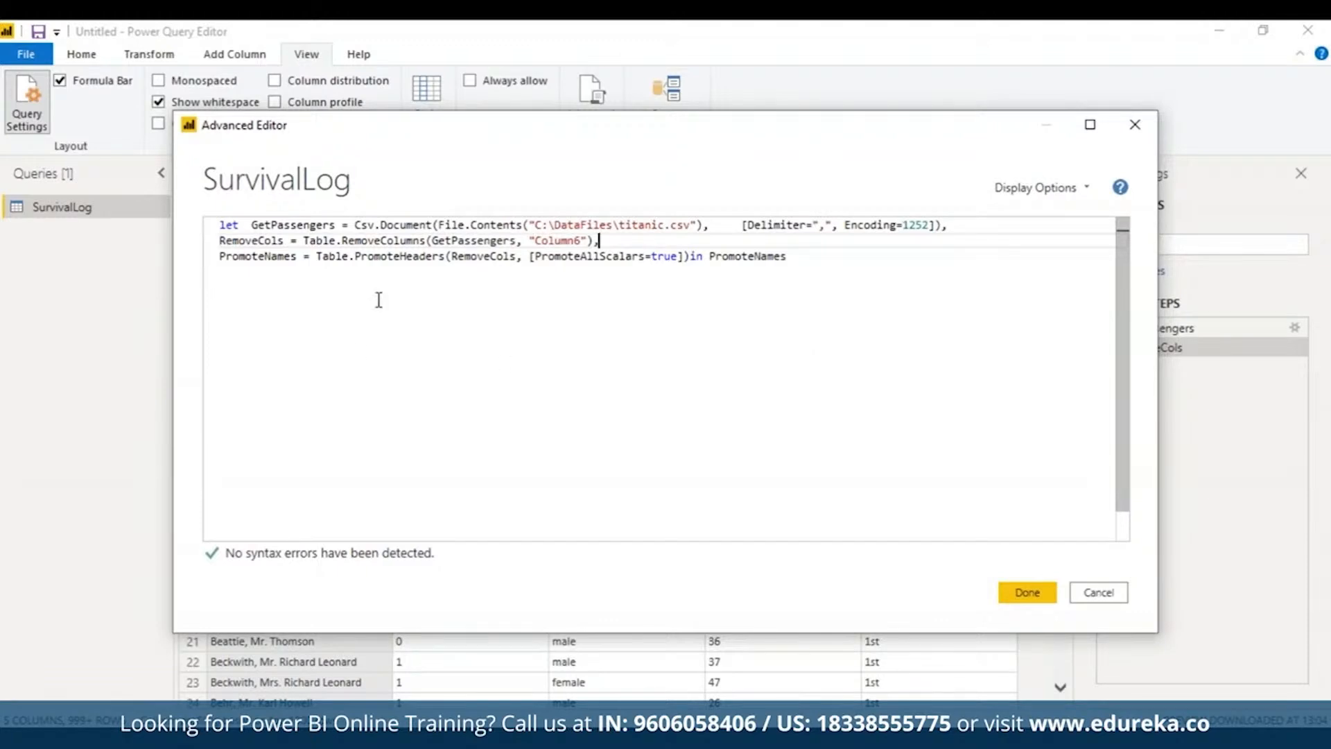
Examine the PromoteHeaders function, its RemoveCols input and the returned name, accept the code, and check the column headers
{"action": "double_click", "coordinate": [394, 258]}
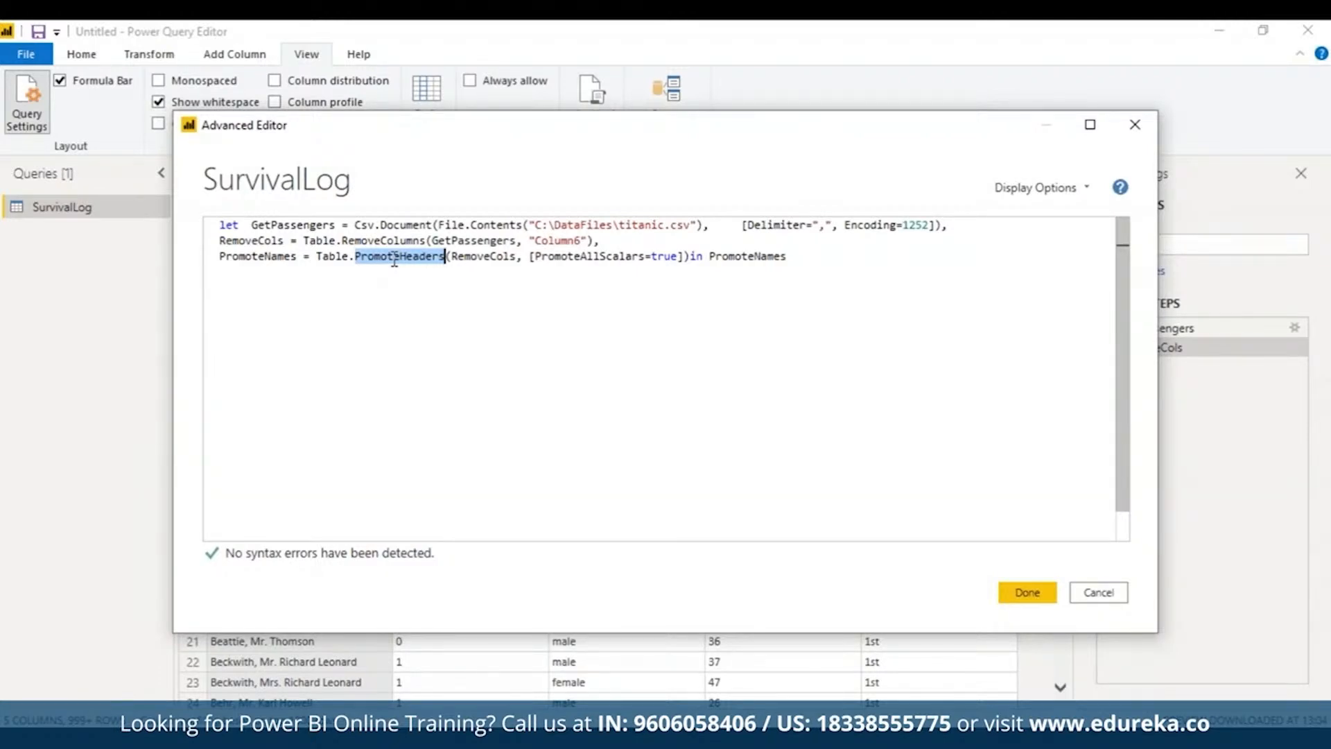
{"action": "double_click", "coordinate": [485, 261]}
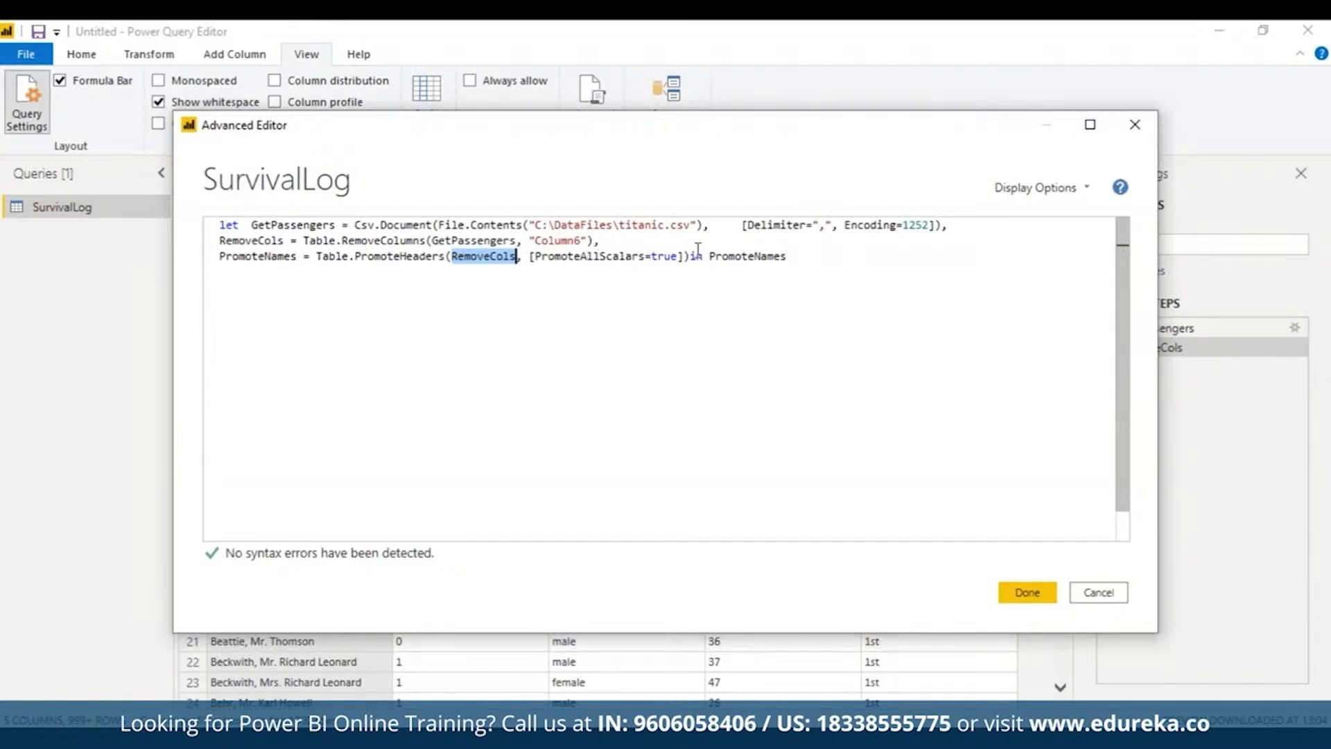
{"action": "double_click", "coordinate": [763, 256]}
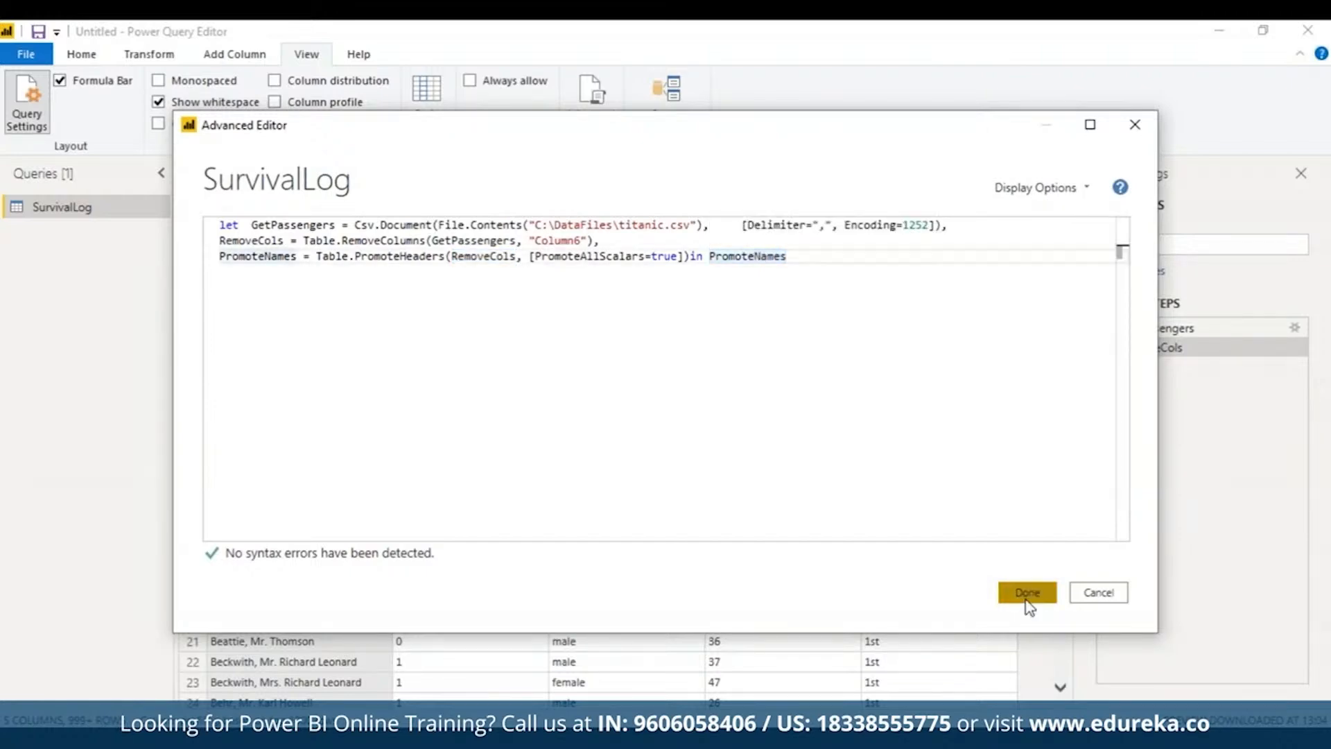
{"action": "left_click", "coordinate": [1027, 594]}
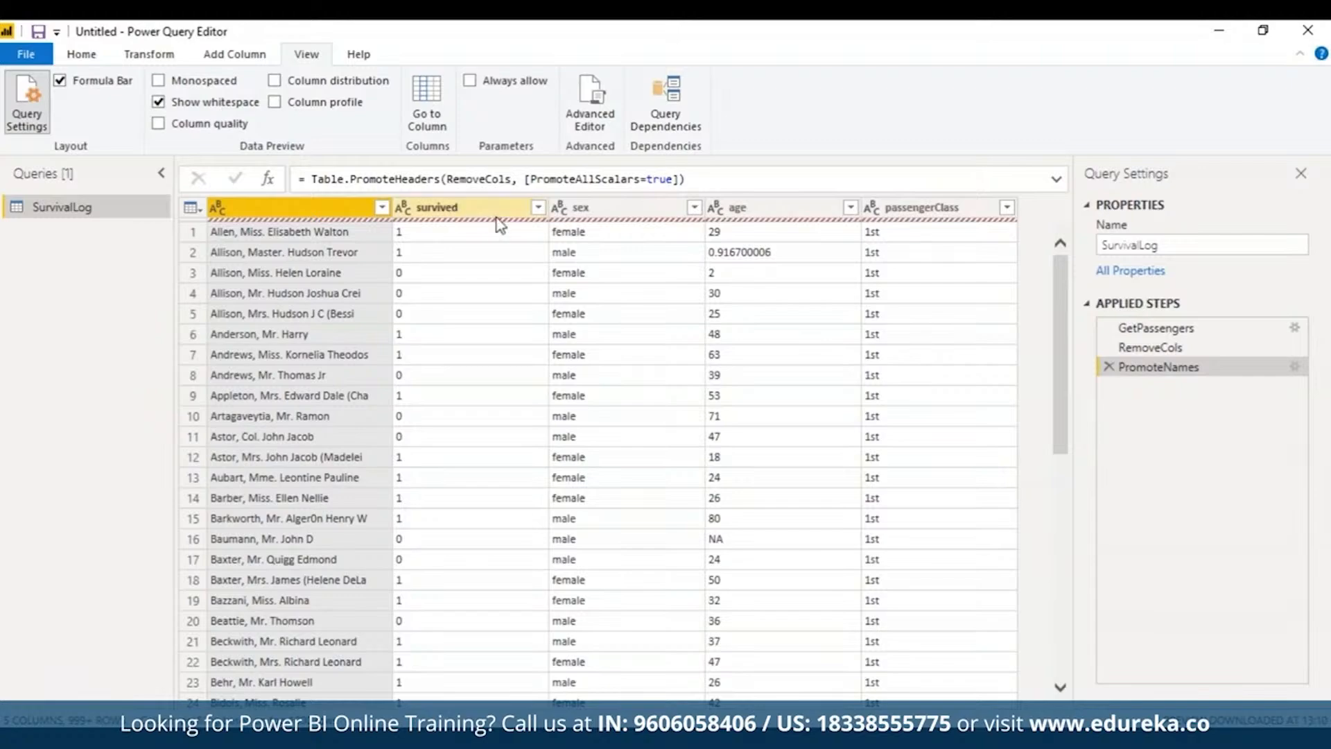
{"action": "left_click", "coordinate": [759, 207]}
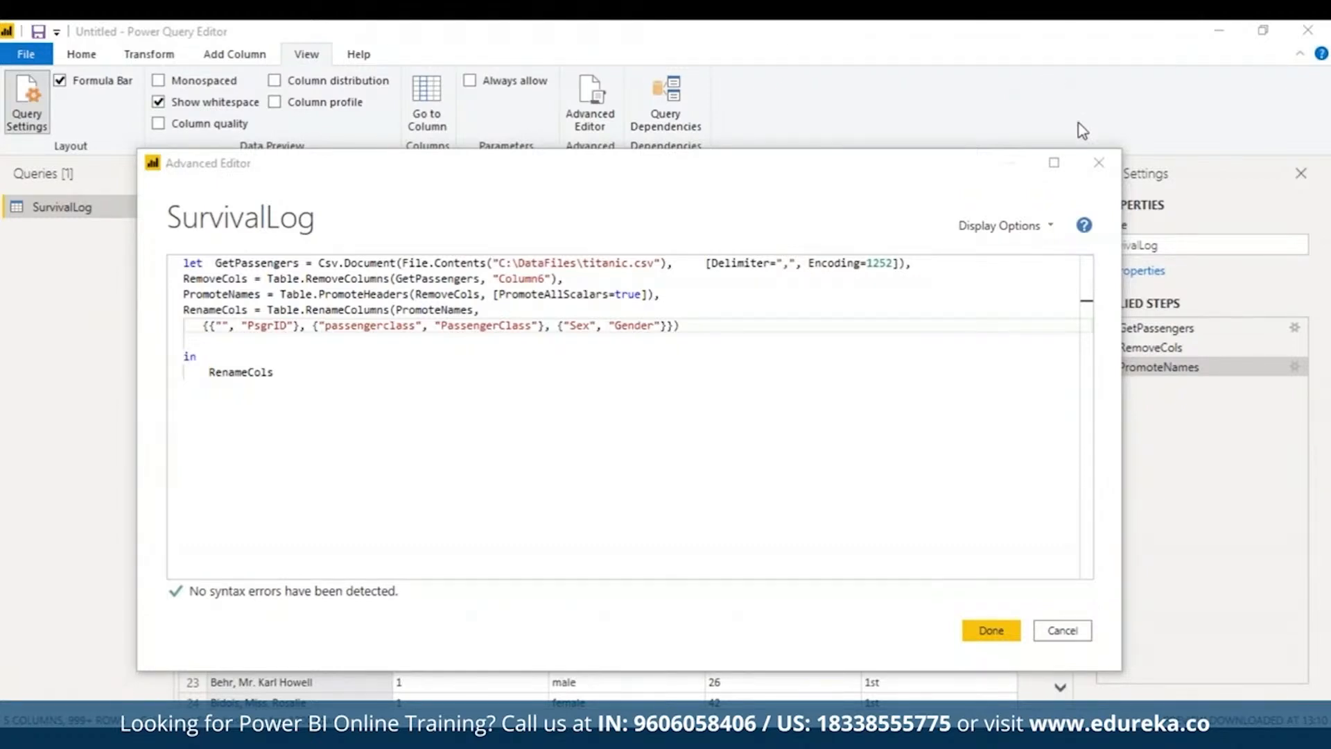
Review the Table.RenameColumns name pairs and replace PromoteNames with RenameCols as the query's returned step
{"action": "triple_click", "coordinate": [303, 325]}
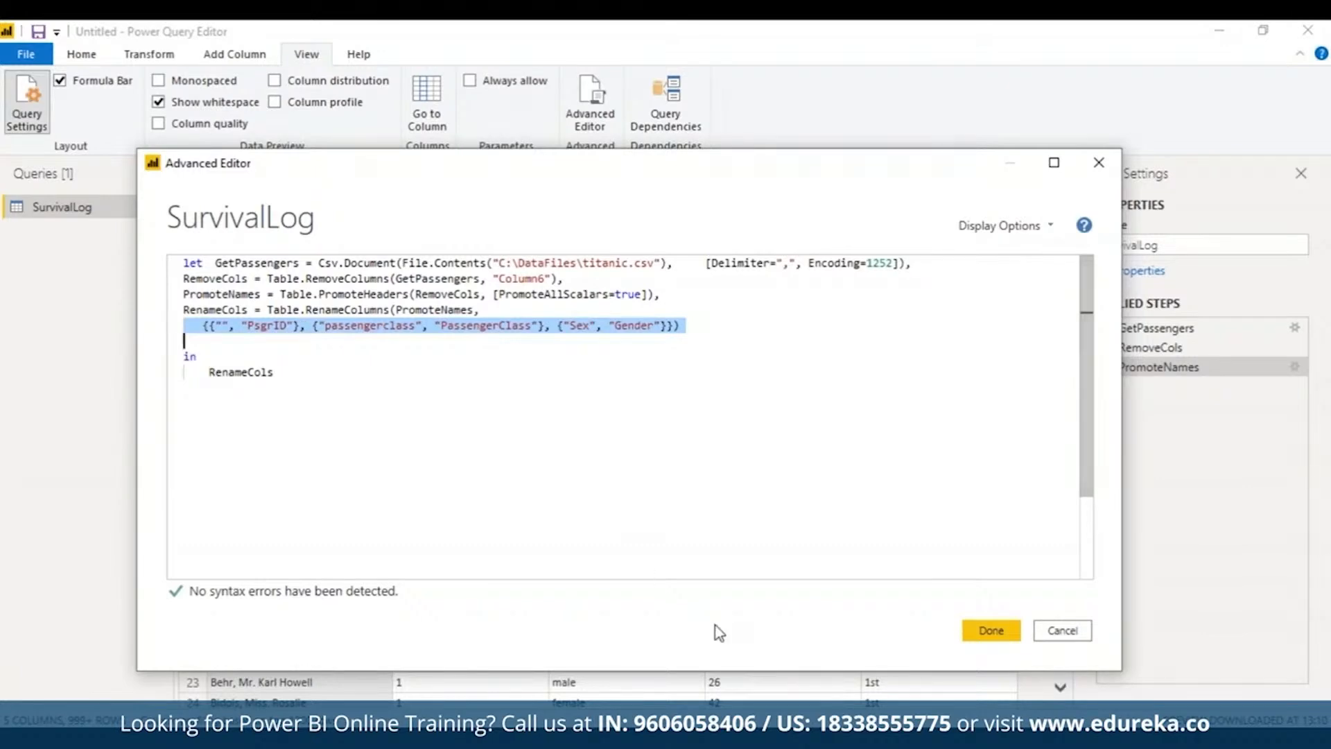
{"action": "left_click", "coordinate": [1006, 633]}
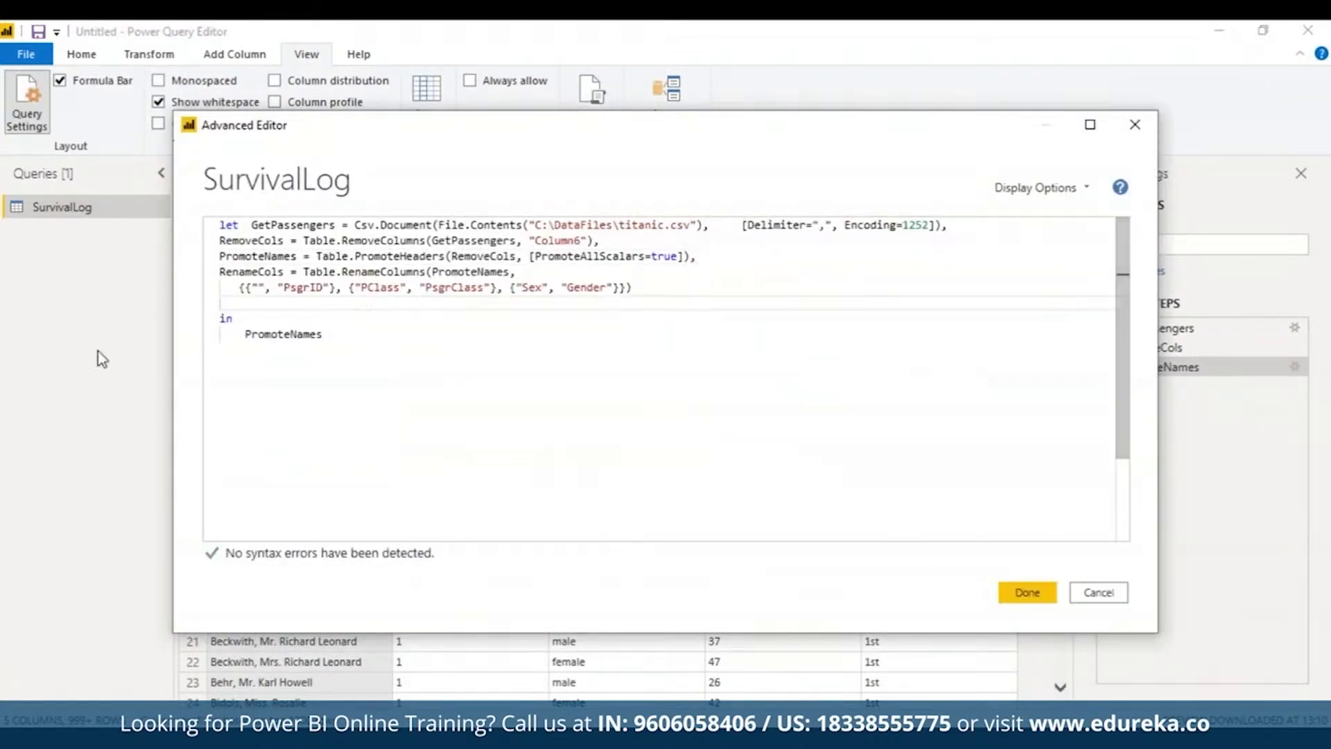
{"action": "triple_click", "coordinate": [270, 334]}
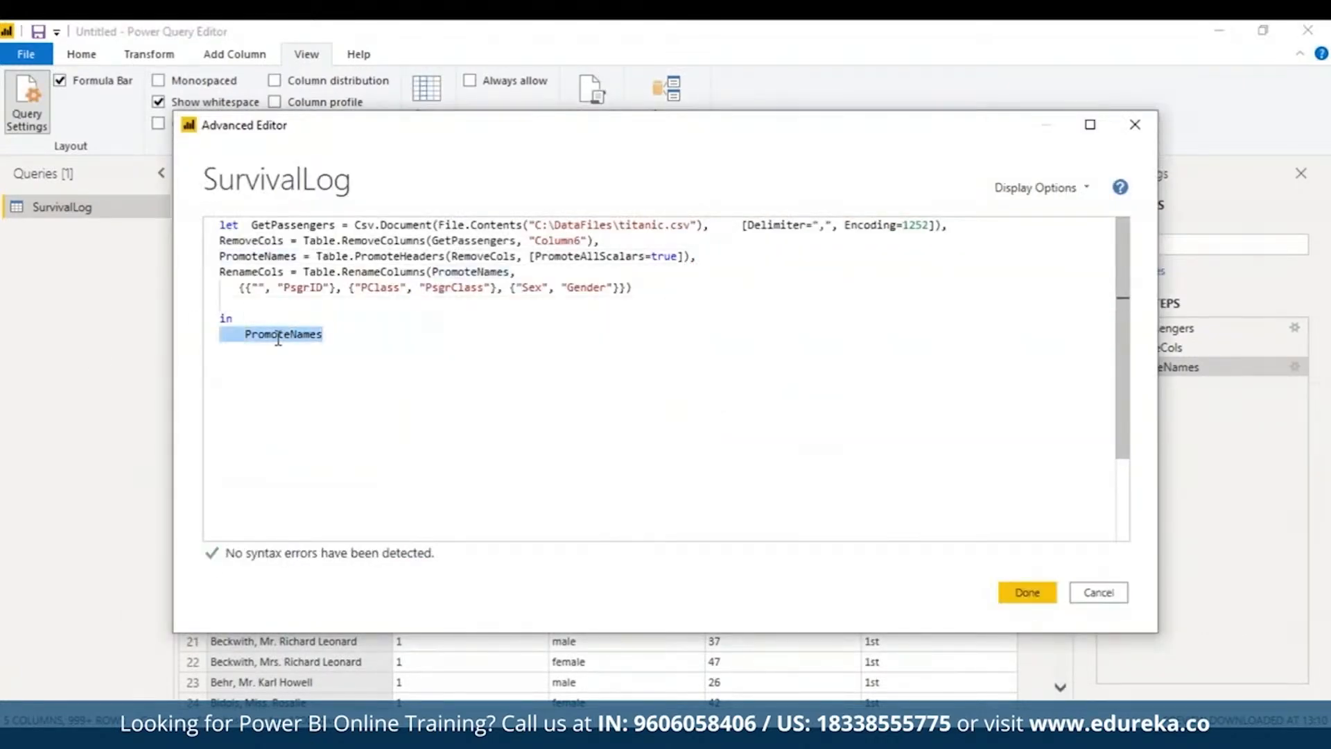
{"action": "type", "text": "RenameCols"}
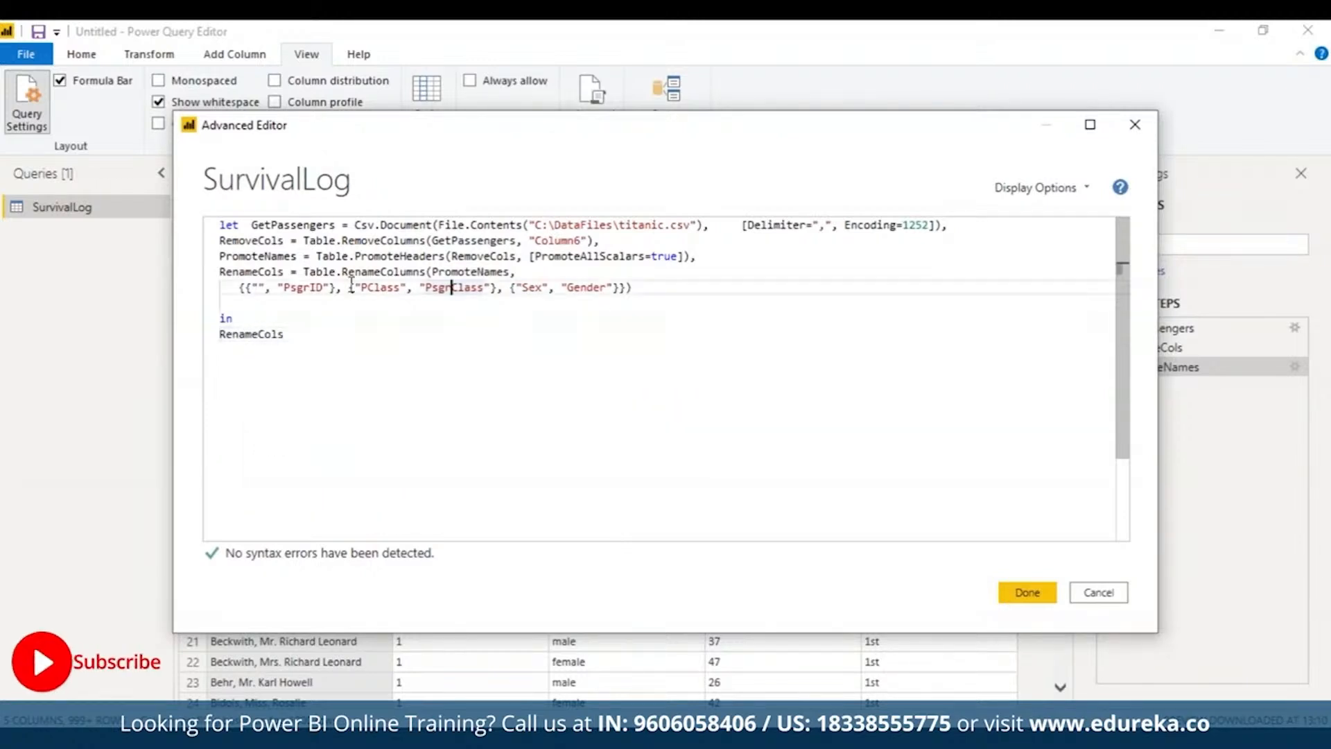
Change the class rename pair in RenameCols to "passengerClass", "PassengerClass" and accept the query code
{"action": "left_click_drag", "start_coordinate": [348, 287], "coordinate": [491, 290]}
{"action": "left_click", "coordinate": [365, 287]}
{"action": "key", "text": "BackSpace"}
{"action": "type", "text": "passengerCl"}
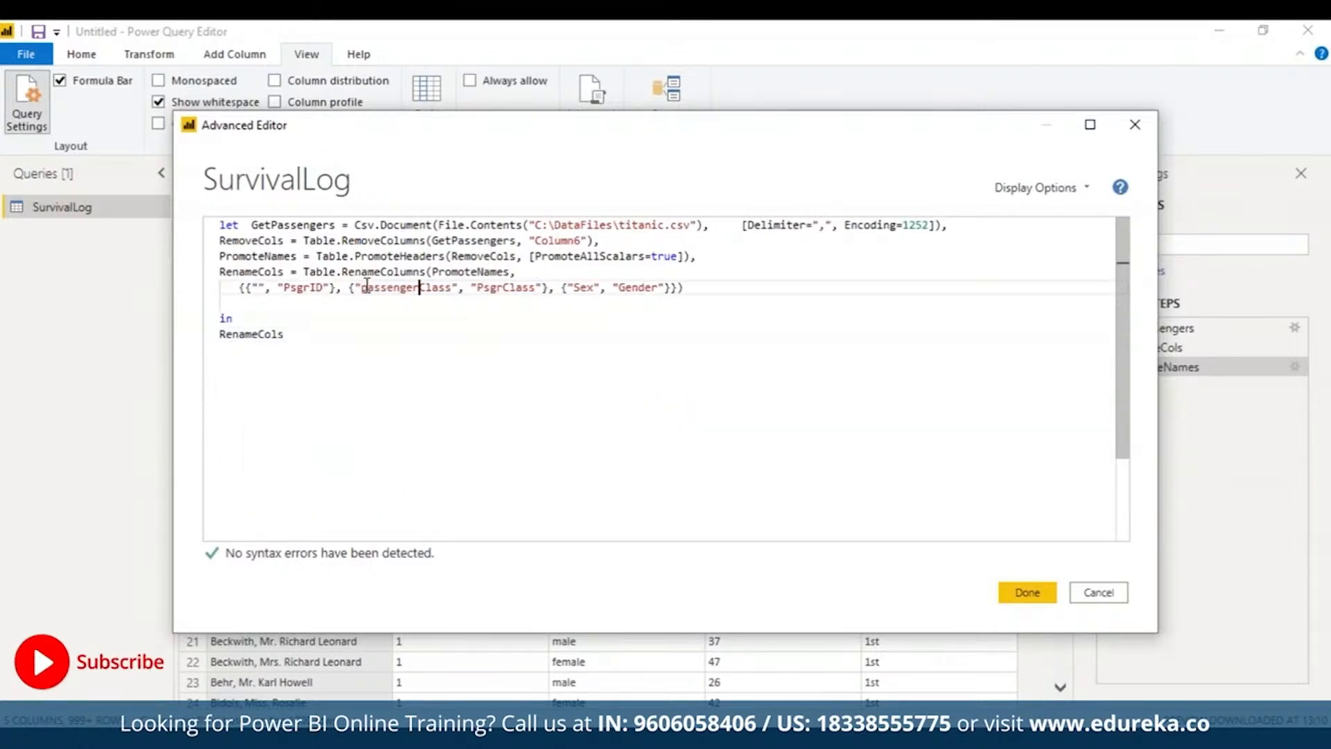
{"action": "type", "text": "as"}
{"action": "left_click", "coordinate": [506, 287]}
{"action": "type", "text": "en"}
{"action": "key", "text": "Right"}
{"action": "type", "text": "e"}
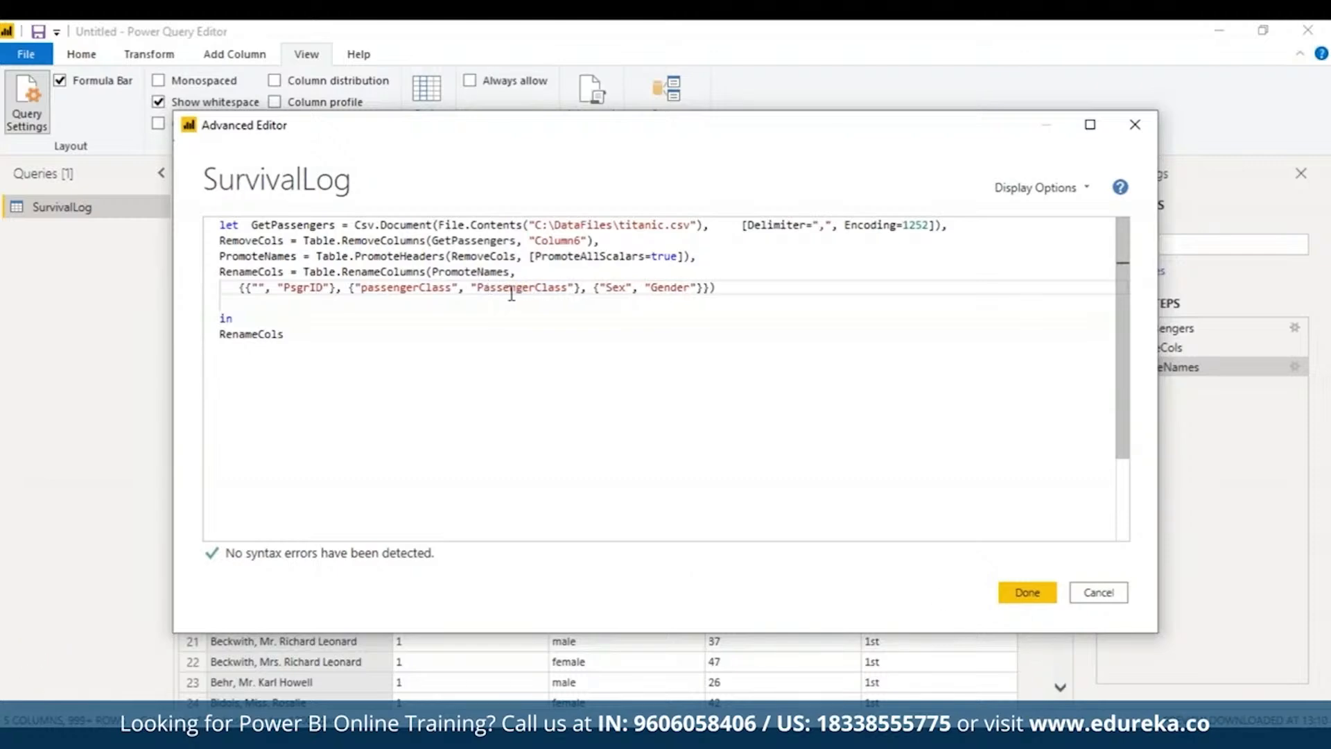
{"action": "left_click", "coordinate": [1003, 595]}
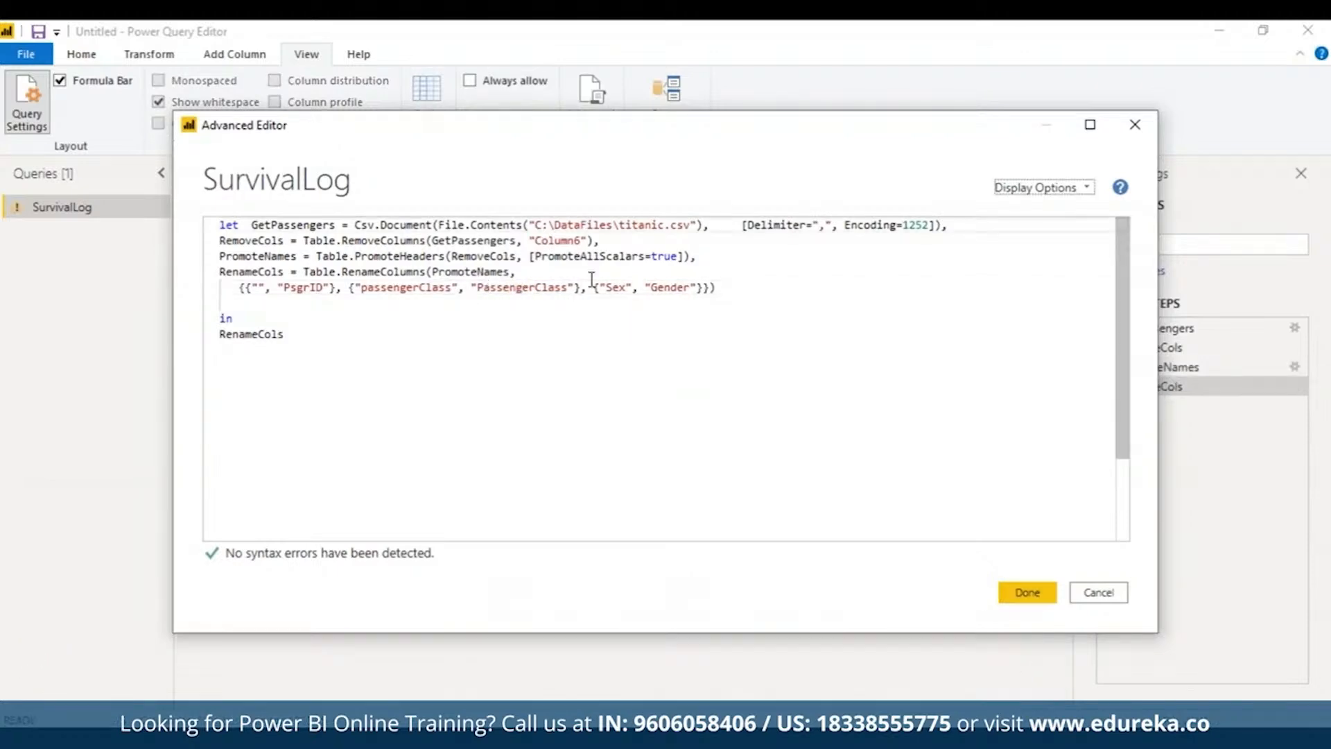
Correct the source column name "Sex" to "sex" in the Gender rename pair and accept the query code
{"action": "left_click", "coordinate": [614, 288]}
{"action": "key", "text": "BackSpace"}
{"action": "type", "text": "s"}
{"action": "left_click", "coordinate": [1007, 593]}
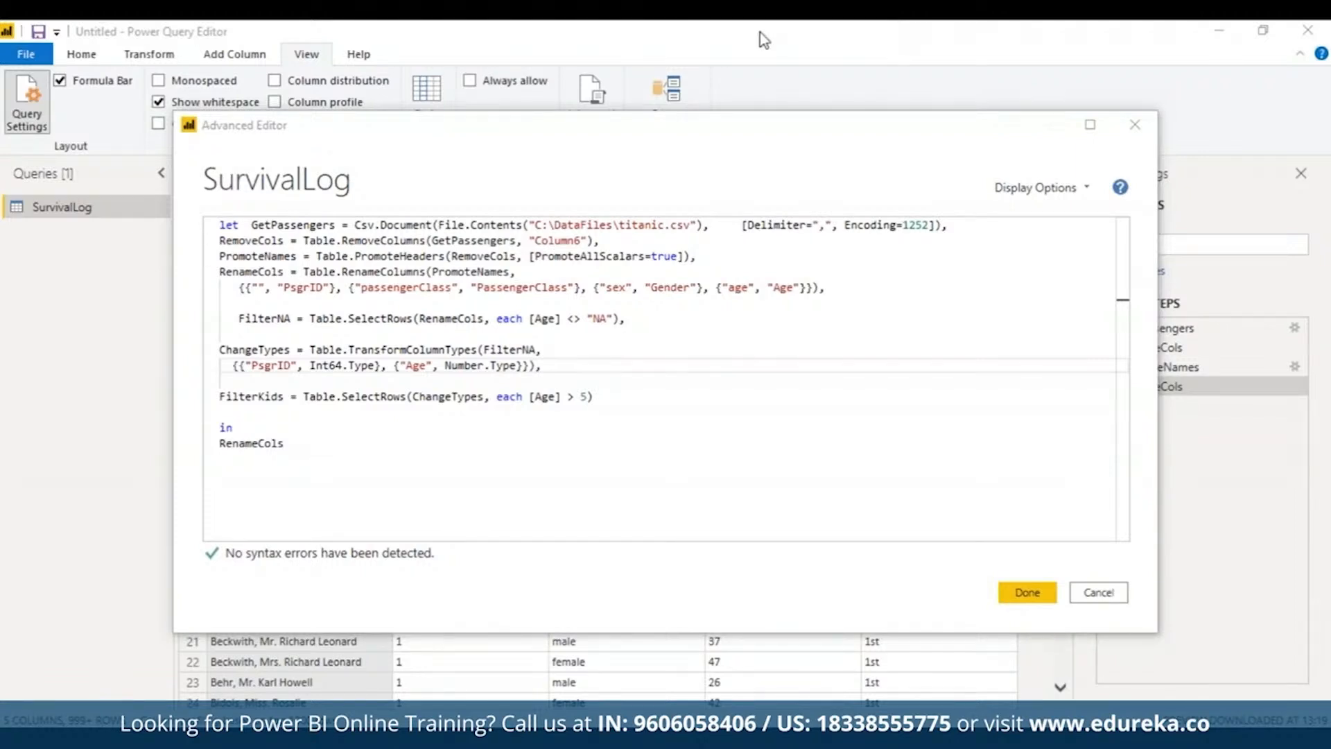
Examine the FilterNA, ChangeTypes and FilterKids expressions in the SurvivalLog code
{"action": "triple_click", "coordinate": [500, 315]}
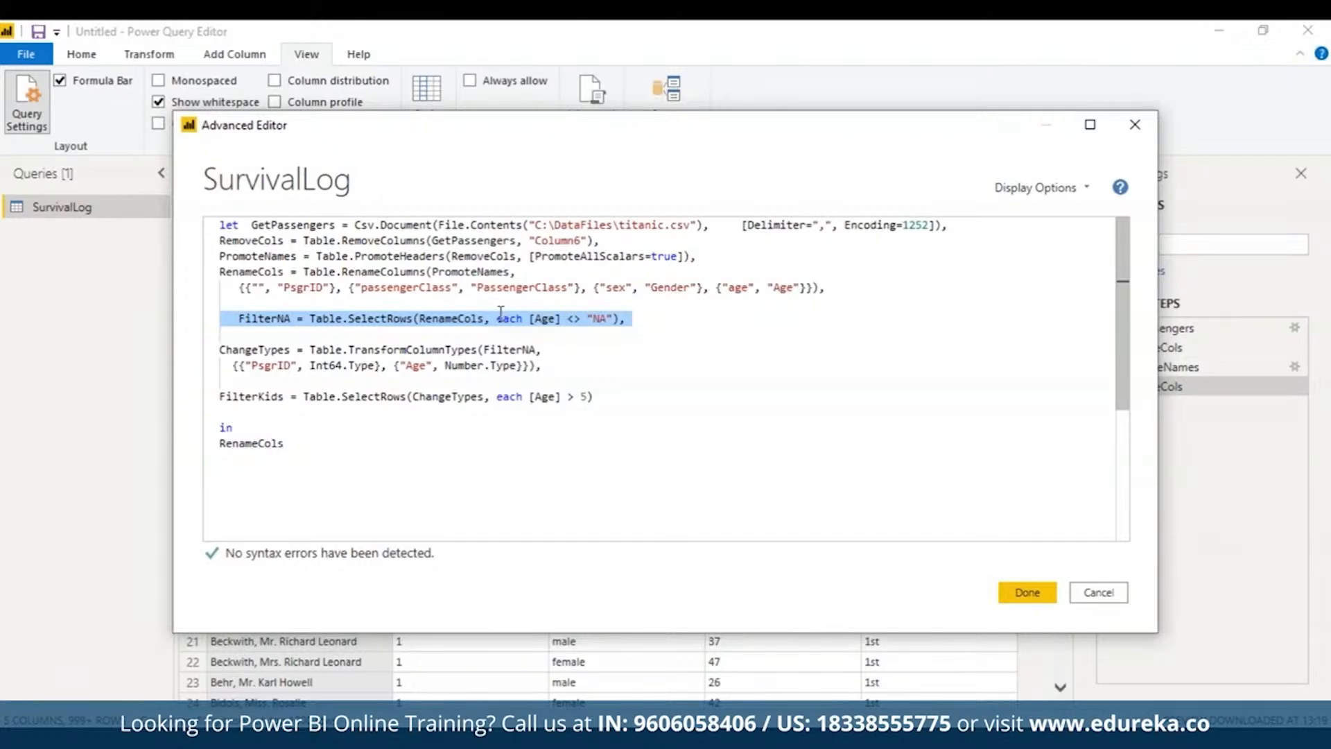
{"action": "triple_click", "coordinate": [540, 360]}
{"action": "triple_click", "coordinate": [328, 320]}
{"action": "triple_click", "coordinate": [375, 365]}
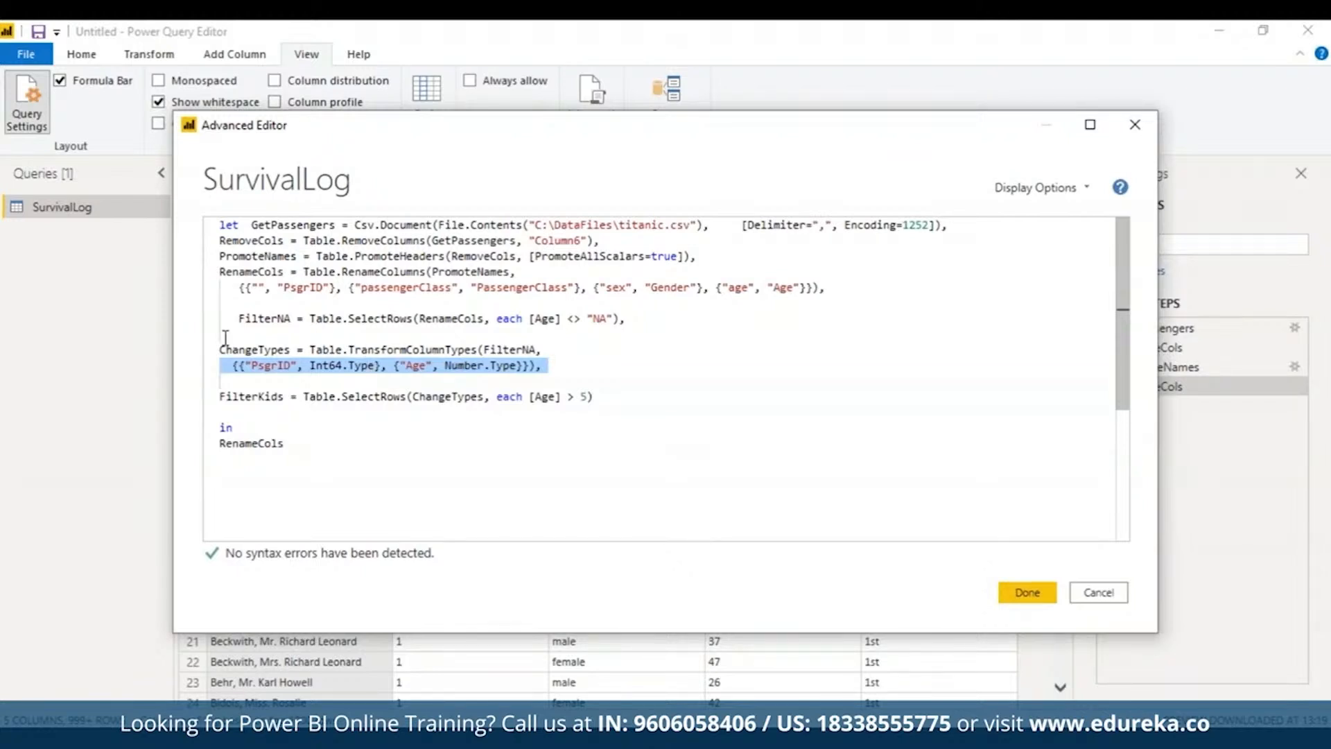
{"action": "left_click_drag", "start_coordinate": [226, 338], "coordinate": [507, 377]}
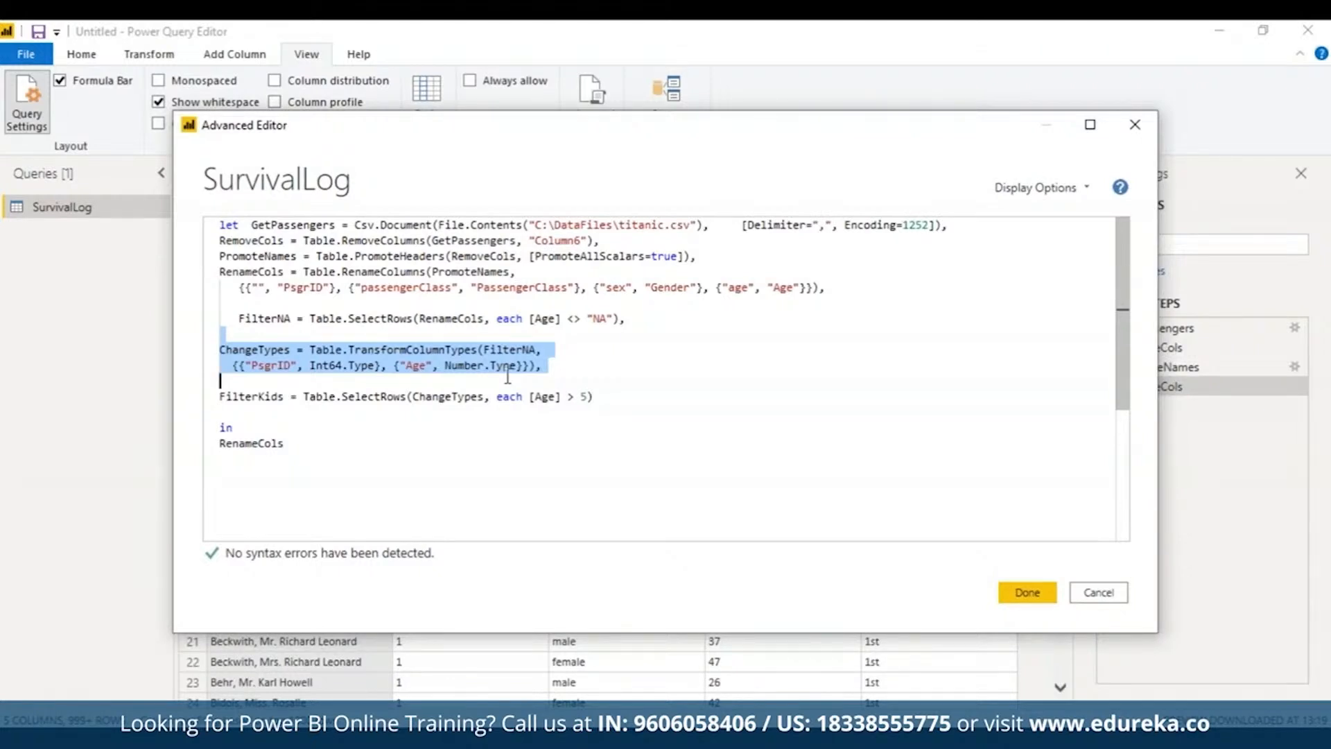
{"action": "triple_click", "coordinate": [516, 394]}
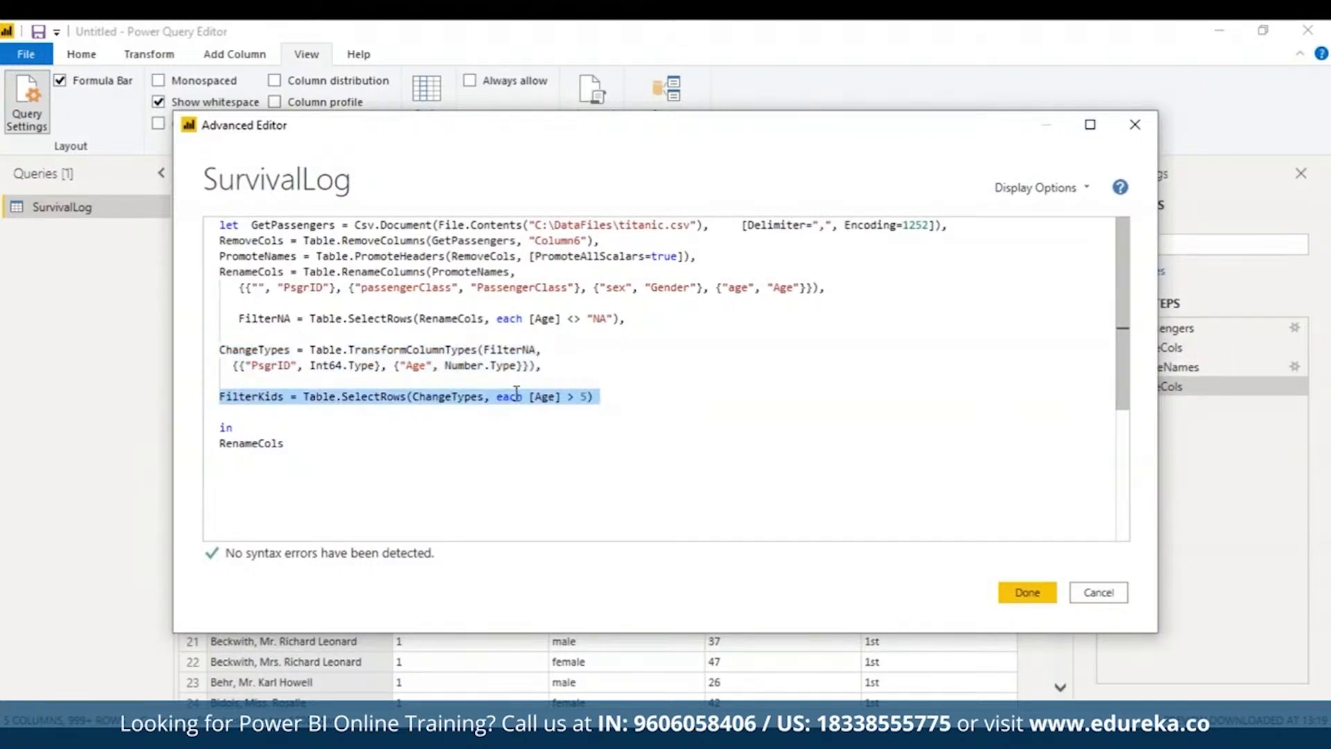
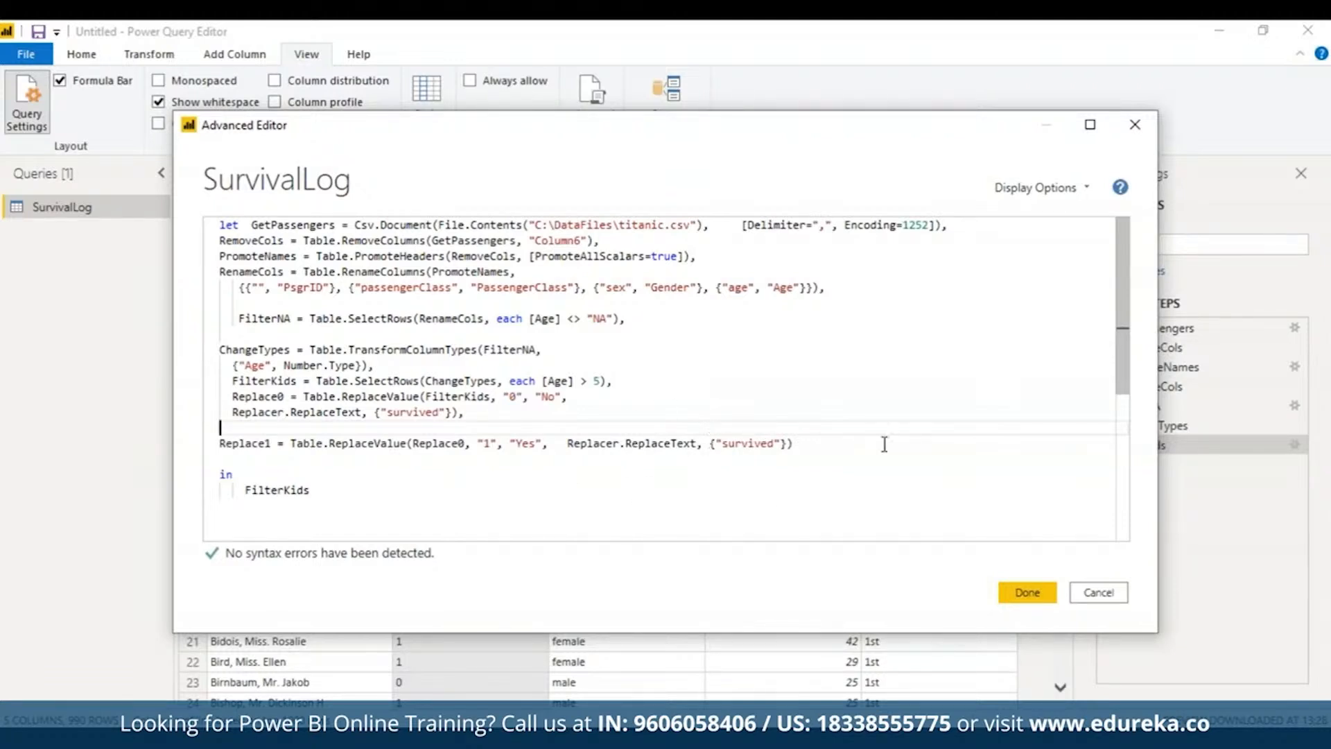
Replace FilterKids with Replace0 as the query's returned step and accept the code
{"action": "double_click", "coordinate": [250, 491]}
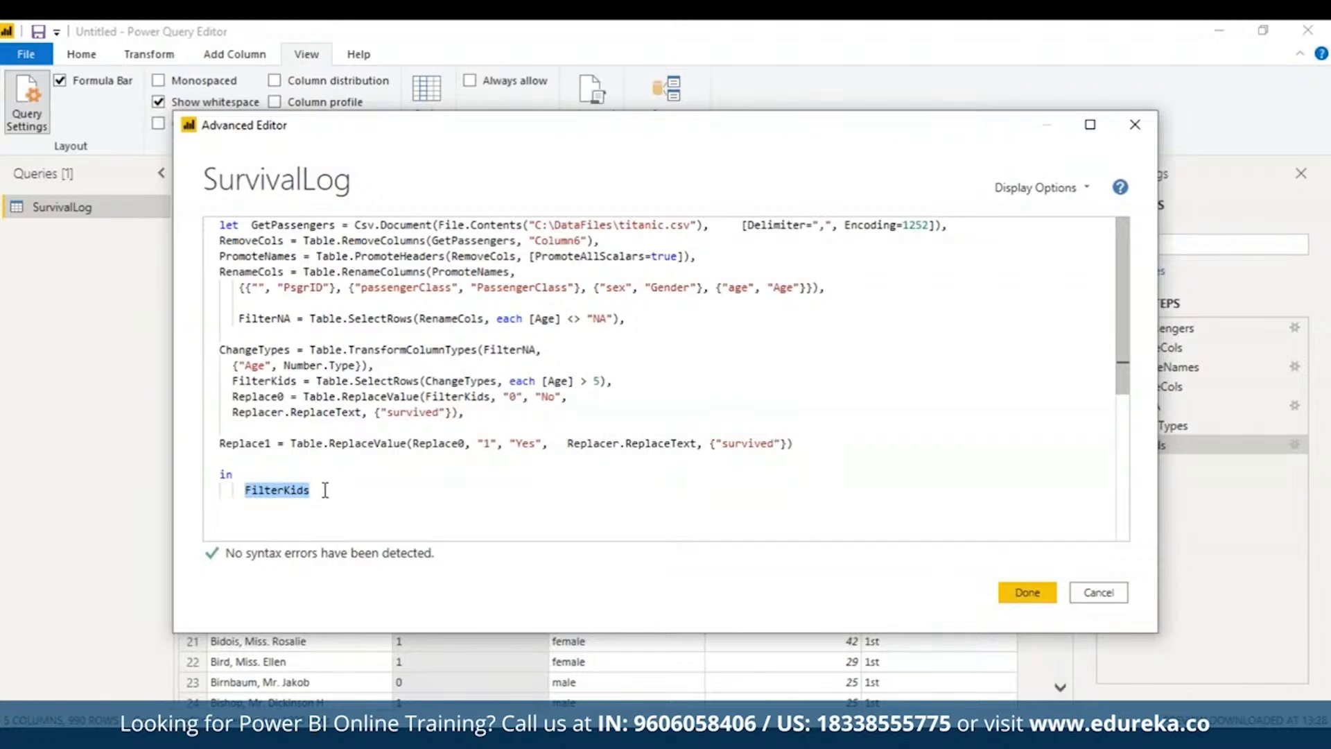
{"action": "type", "text": "Replace"}
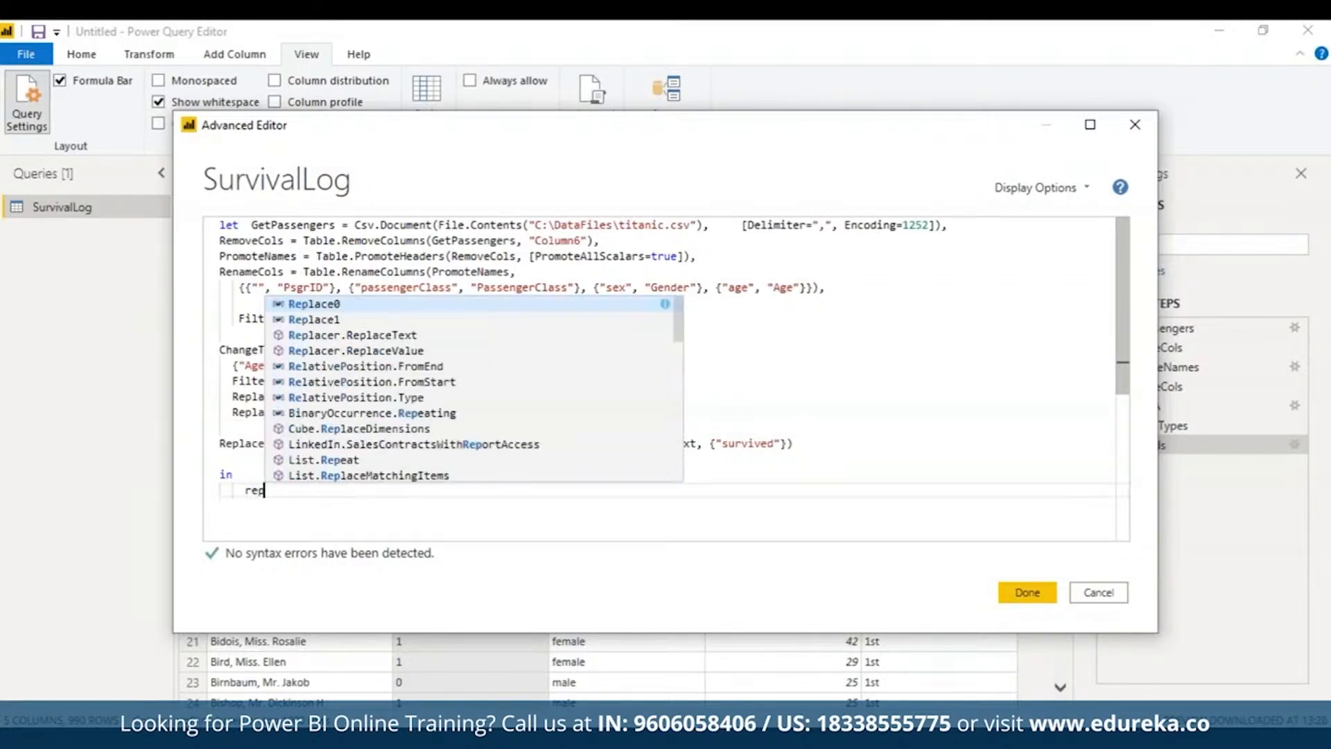
{"action": "key", "text": "Return"}
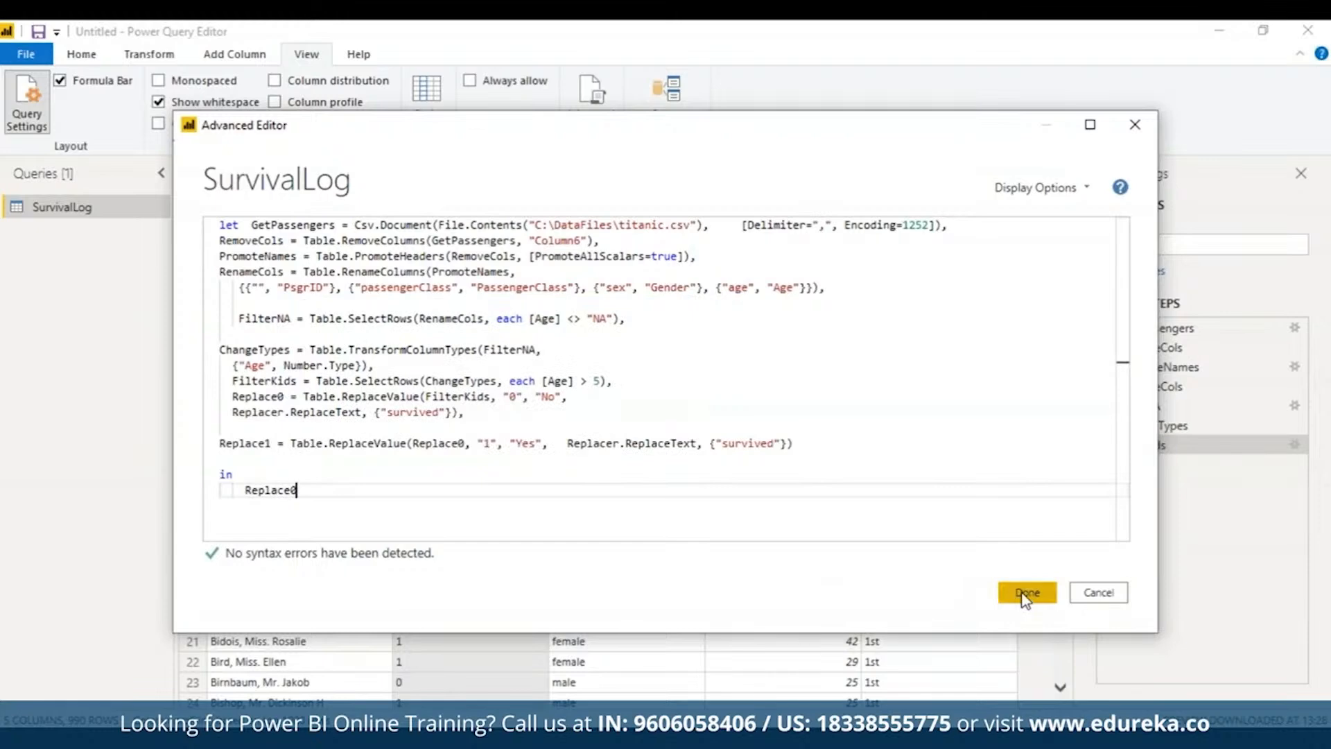
{"action": "left_click", "coordinate": [1026, 594]}
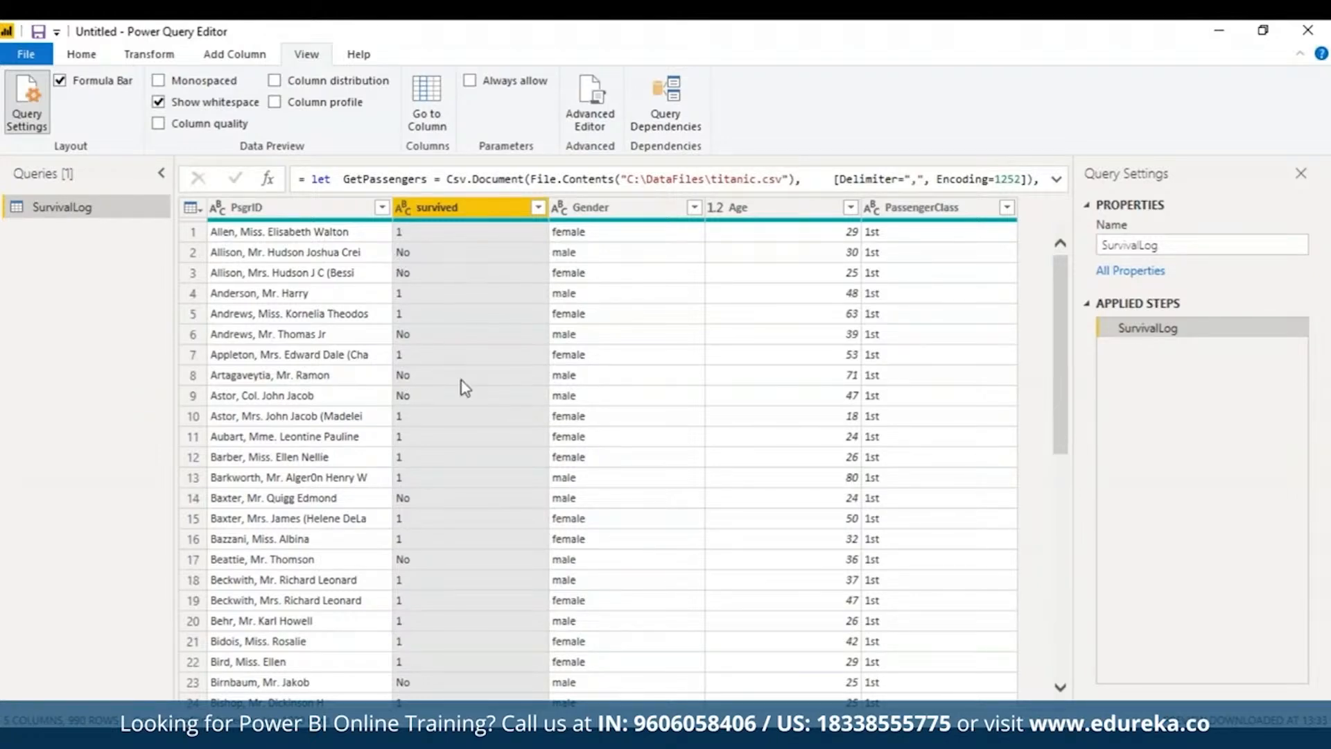
Make Replace1 the returned step of the SurvivalLog code and accept the query code
{"action": "left_click", "coordinate": [609, 111]}
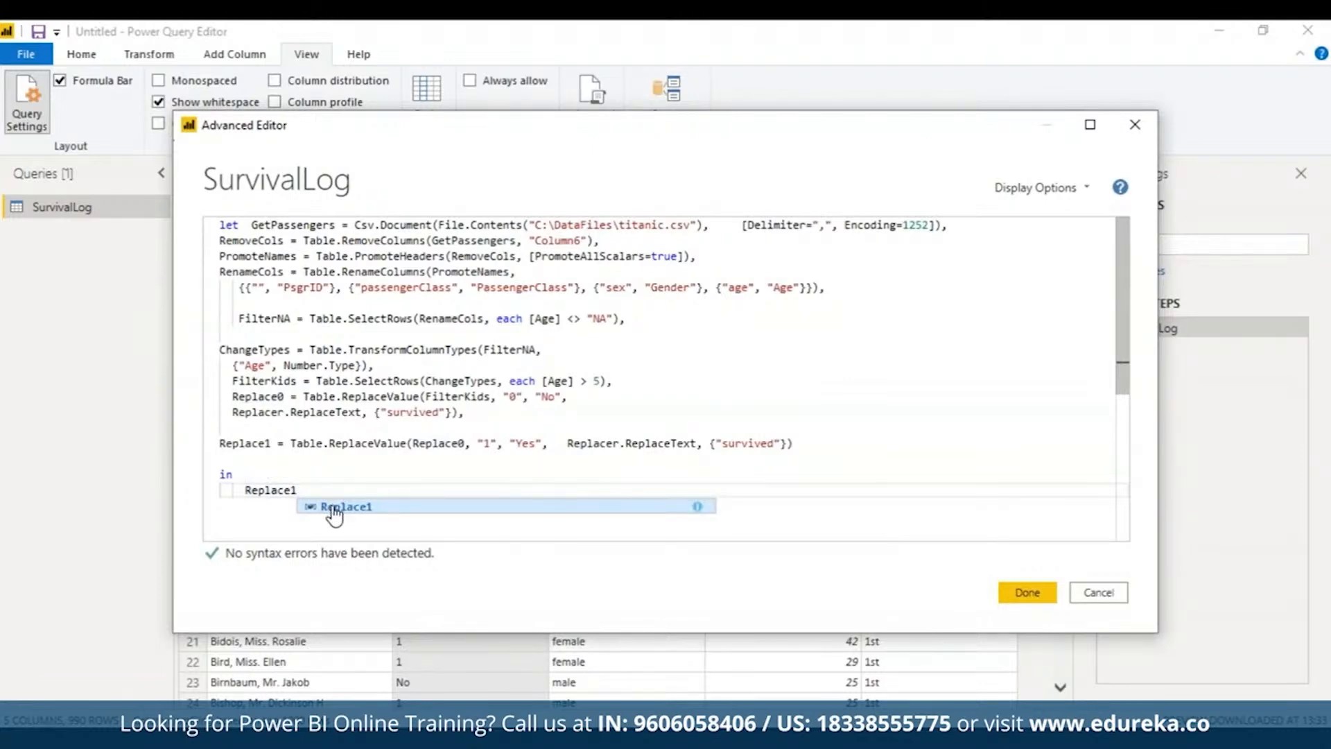
{"action": "left_click", "coordinate": [328, 510]}
{"action": "left_click", "coordinate": [1027, 593]}
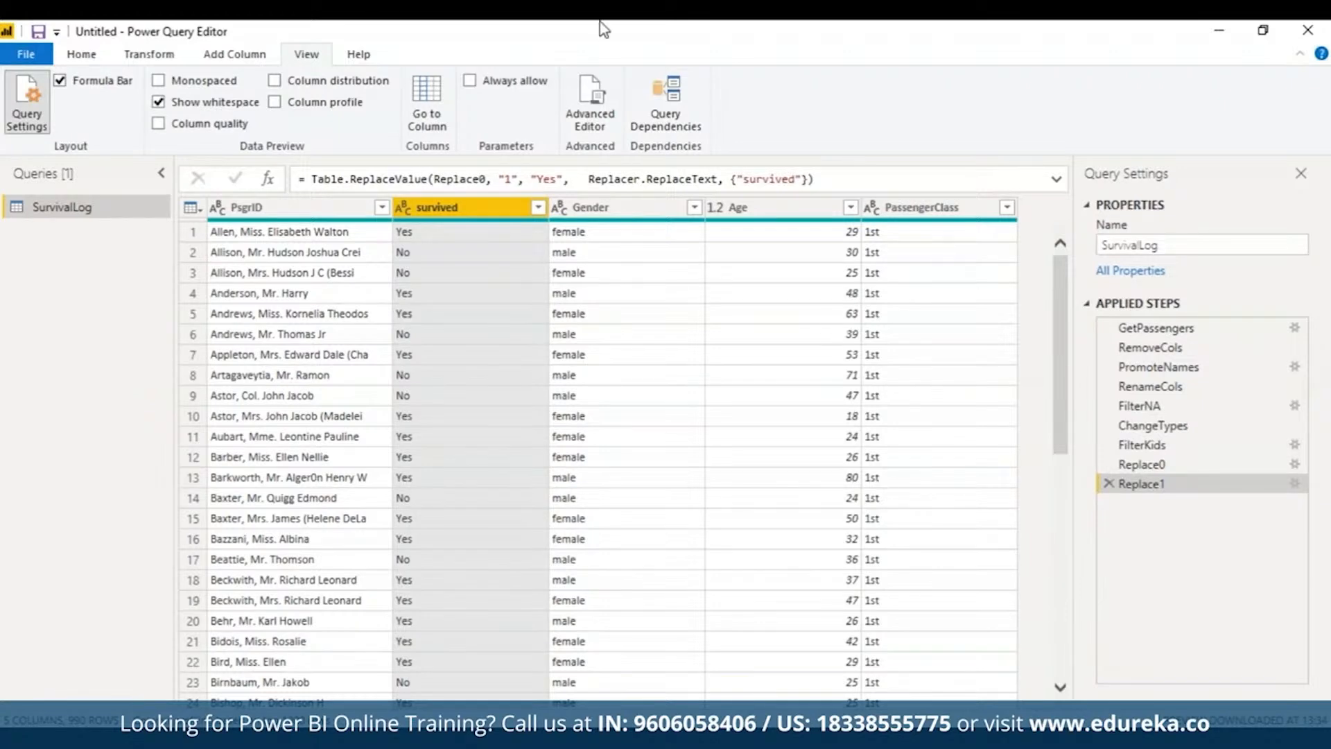
Add the expression ChangeCase = Table.TransformColumns(Replace1, {"Gender", Text.Proper}) after Replace1 in the SurvivalLog code
{"action": "left_click", "coordinate": [579, 120]}
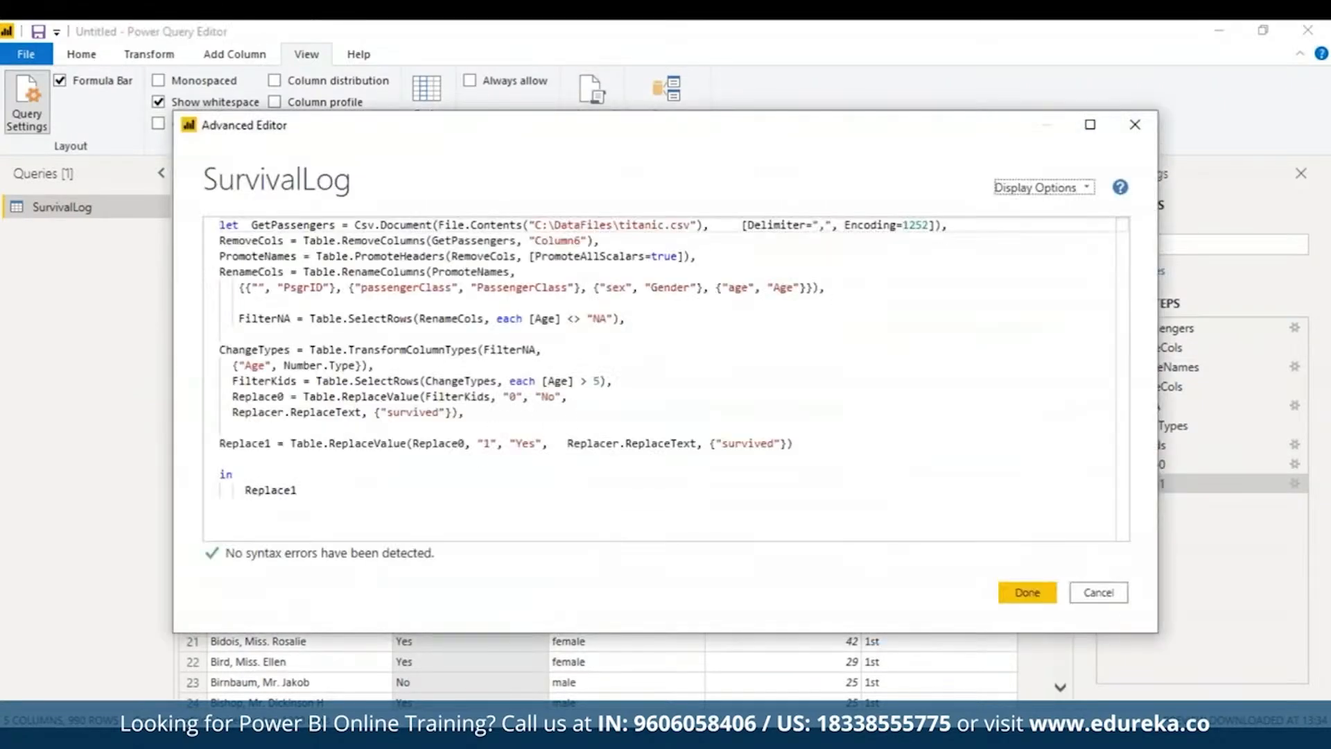
{"action": "left_click", "coordinate": [811, 443]}
{"action": "type", "text": ","}
{"action": "key", "text": "Return"}
{"action": "type", "text": "ChangeCase = Table.TransformColumns(Replace1, {\"Gender\", Text.Proper})"}
Replace Replace1 with ChangeCase as the query's returned step and accept the code
{"action": "left_click_drag", "start_coordinate": [300, 505], "coordinate": [247, 511]}
{"action": "type", "text": "Change"}
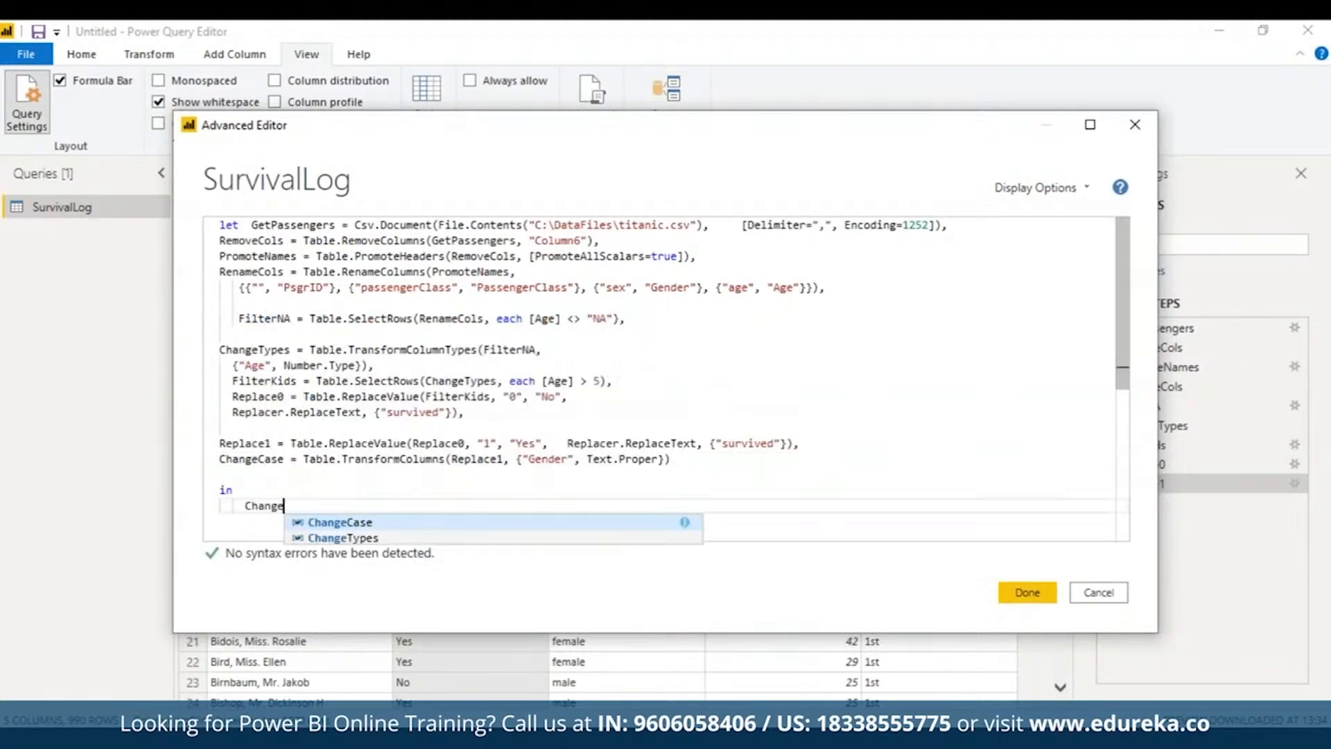
{"action": "left_click", "coordinate": [380, 524]}
{"action": "left_click", "coordinate": [220, 460]}
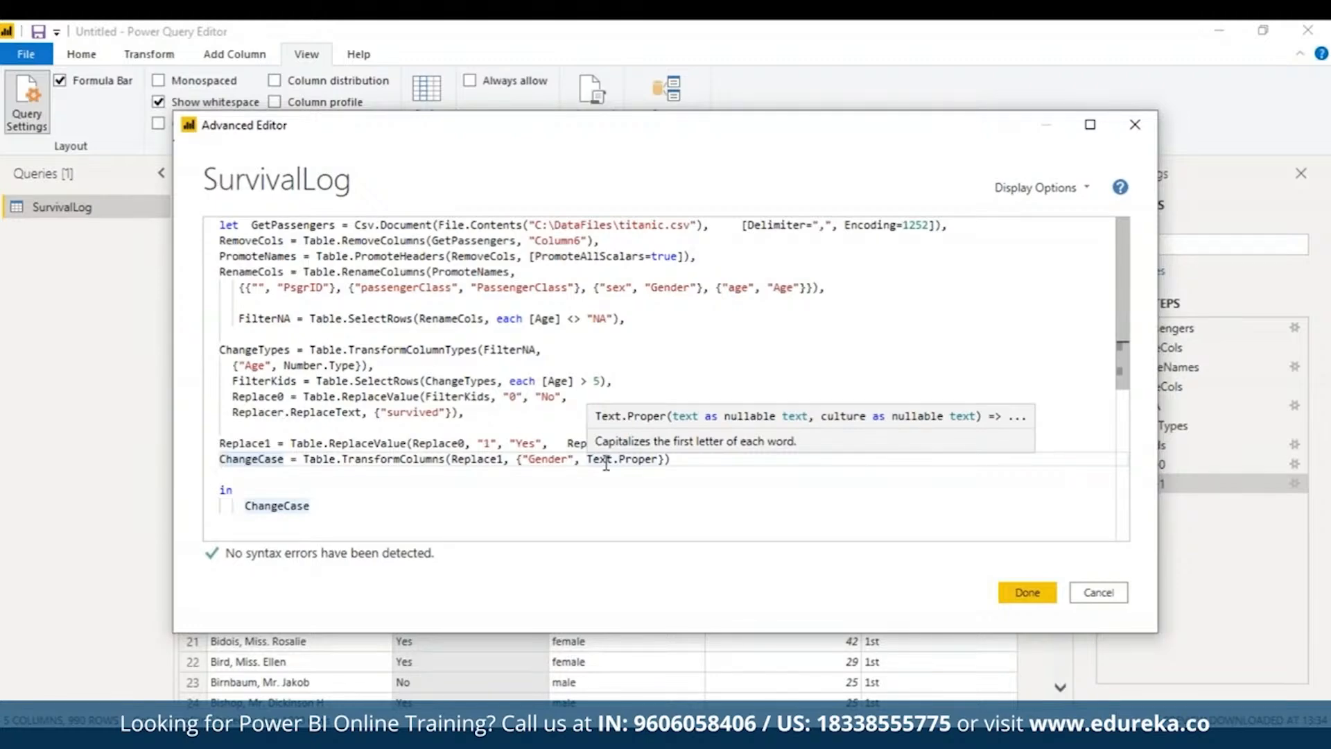
{"action": "left_click", "coordinate": [1026, 593]}
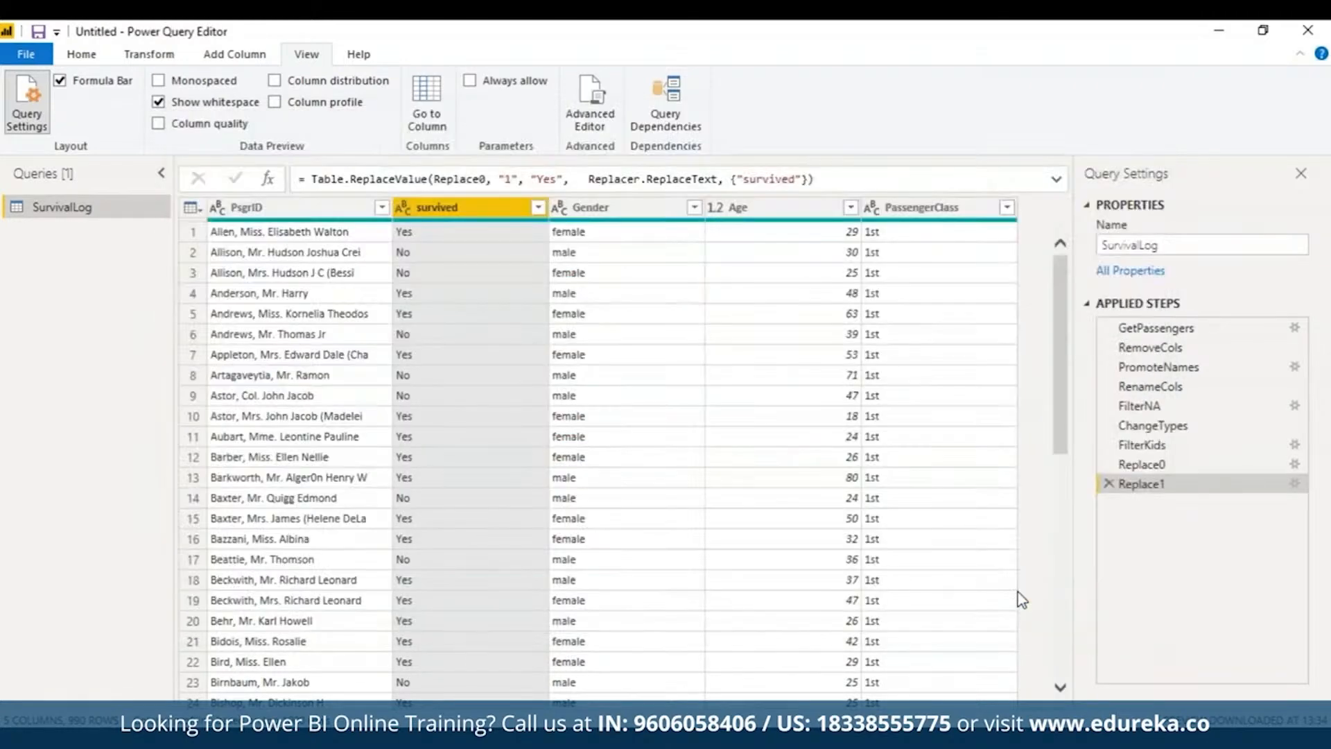
Examine the Gender column and compare the results of the RenameCols, Replace0 and ChangeCase applied steps
{"action": "left_click", "coordinate": [603, 211]}
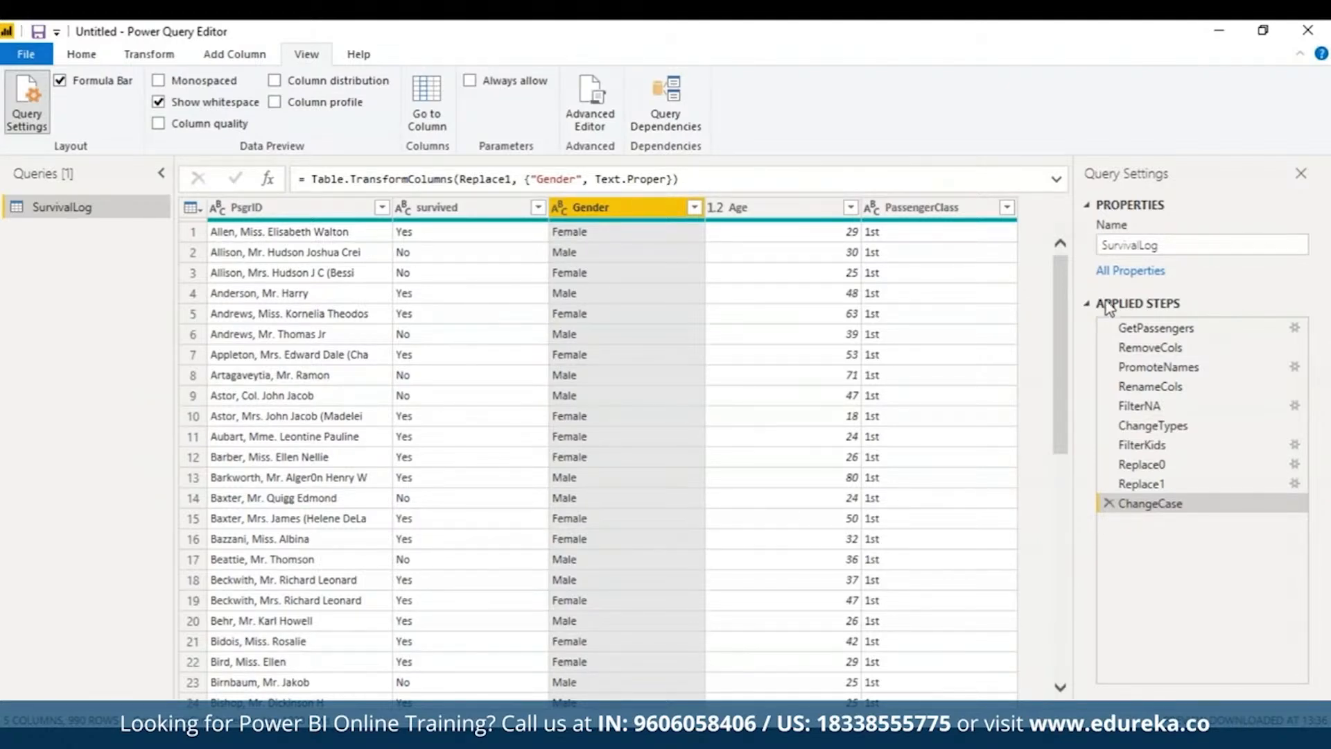
{"action": "left_click", "coordinate": [1150, 387]}
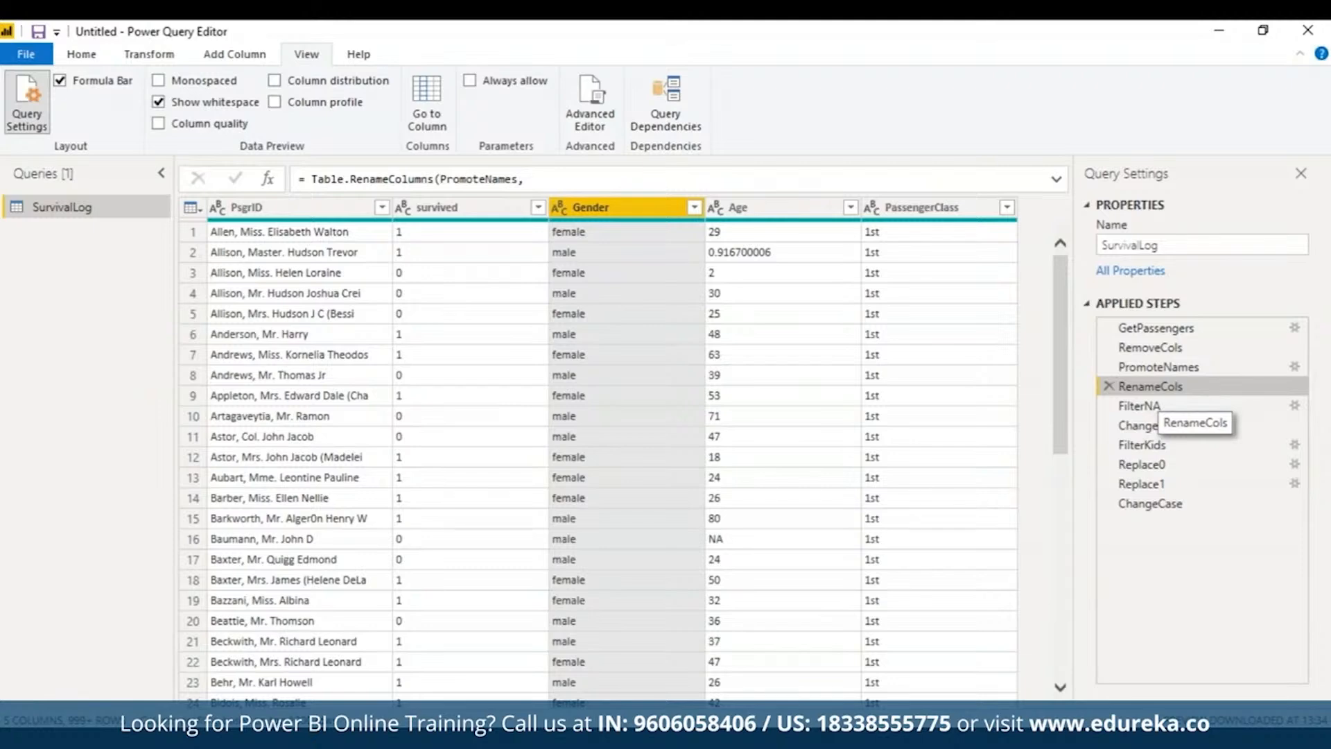
{"action": "left_click", "coordinate": [1140, 464]}
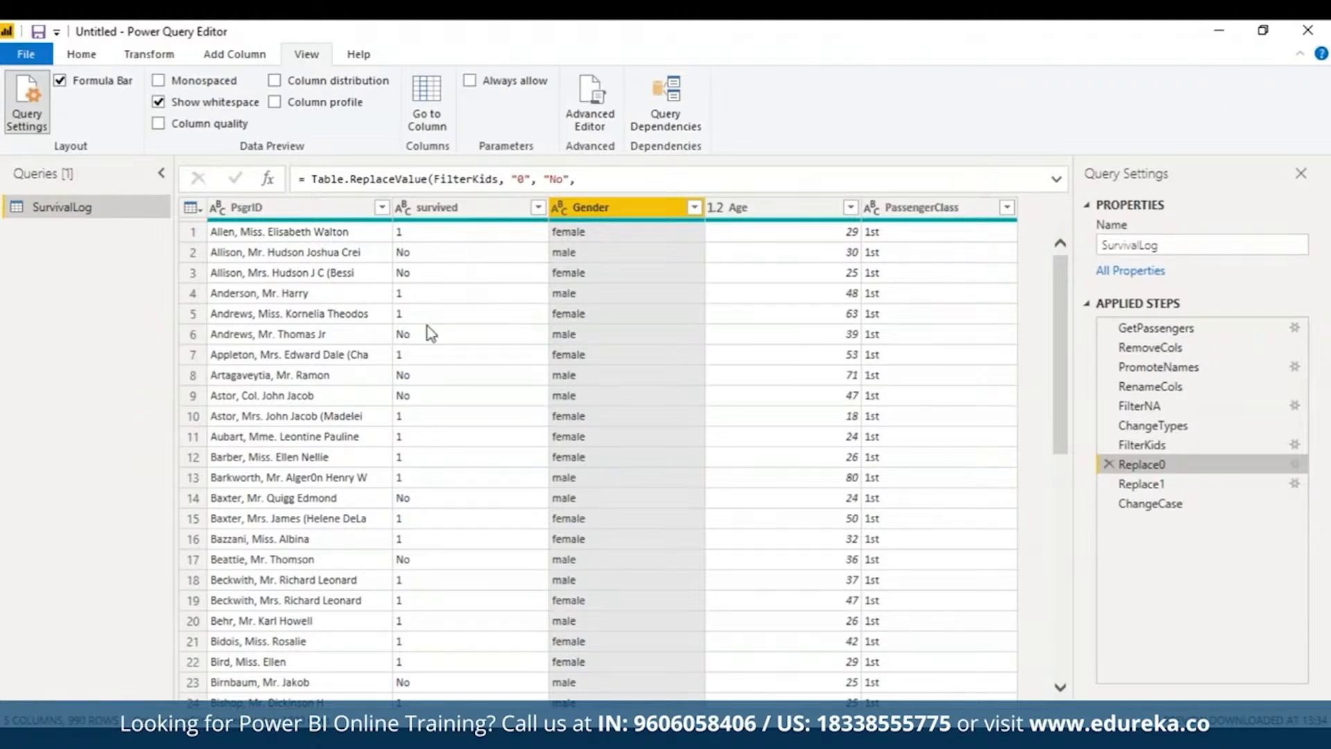
{"action": "left_click", "coordinate": [1227, 504]}
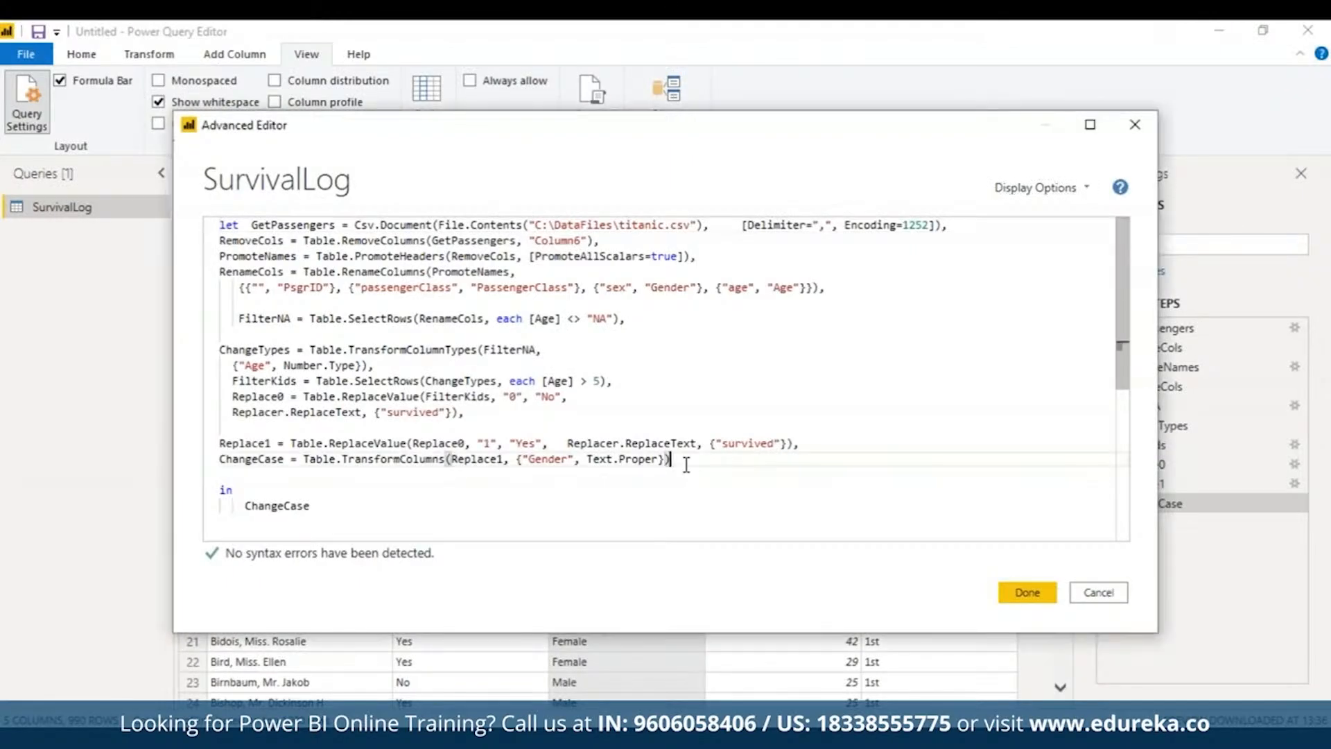
End the ChangeCase line with a comma and paste the copied AgeDiff code below it, from the average-ages comment through RoundDiff
{"action": "type", "text": ", {\"Gender\", Text.Proper}),"}
{"action": "key", "text": "Return"}
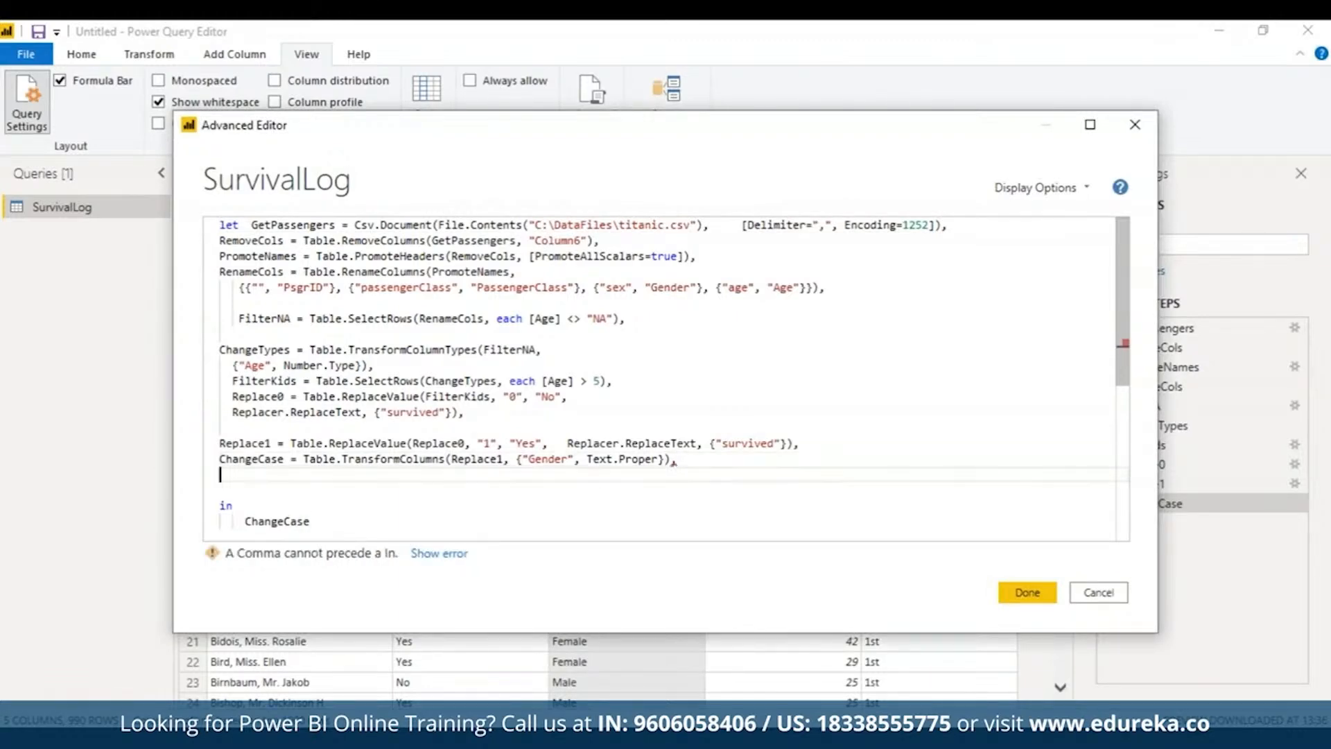
{"action": "key", "text": "ctrl+v"}
Put the RoundDiff expression on its own line and insert a blank line above the average-ages comment
{"action": "left_click_drag", "start_coordinate": [1124, 371], "coordinate": [1137, 408]}
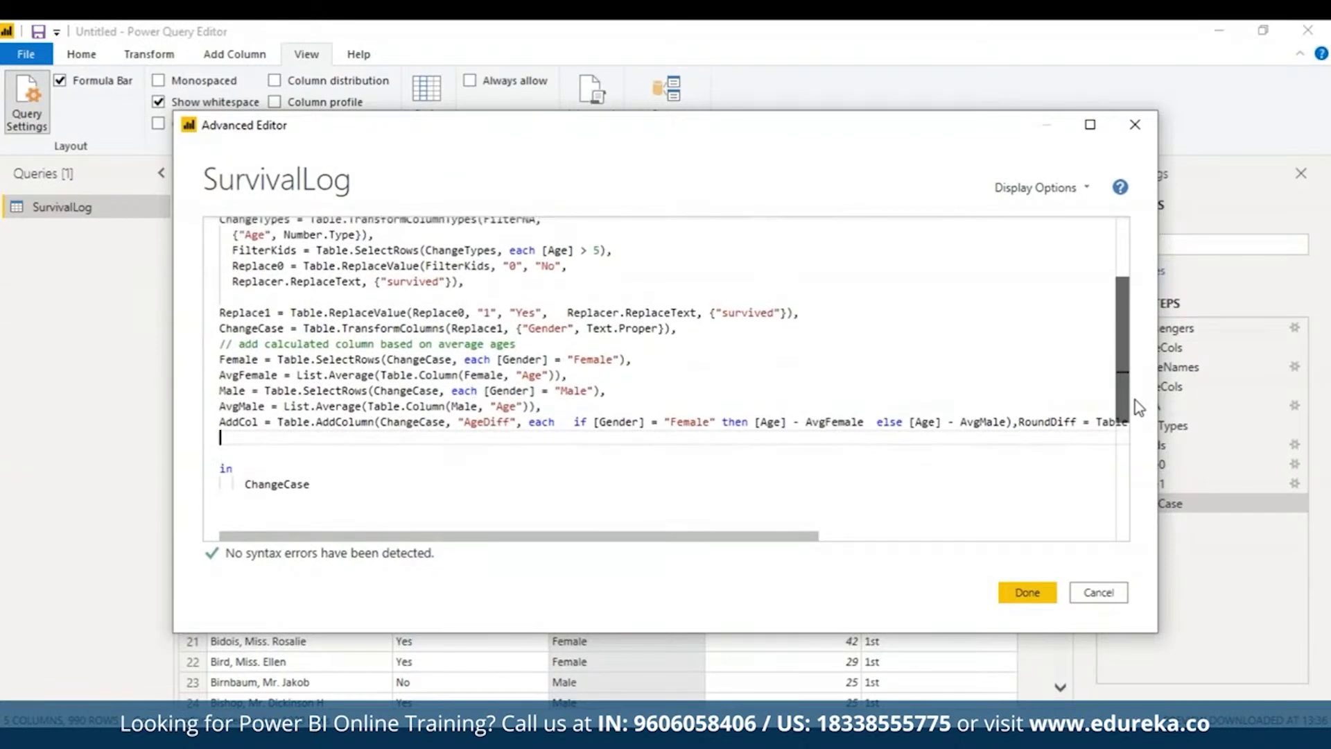
{"action": "left_click", "coordinate": [1018, 421]}
{"action": "key", "text": "Return"}
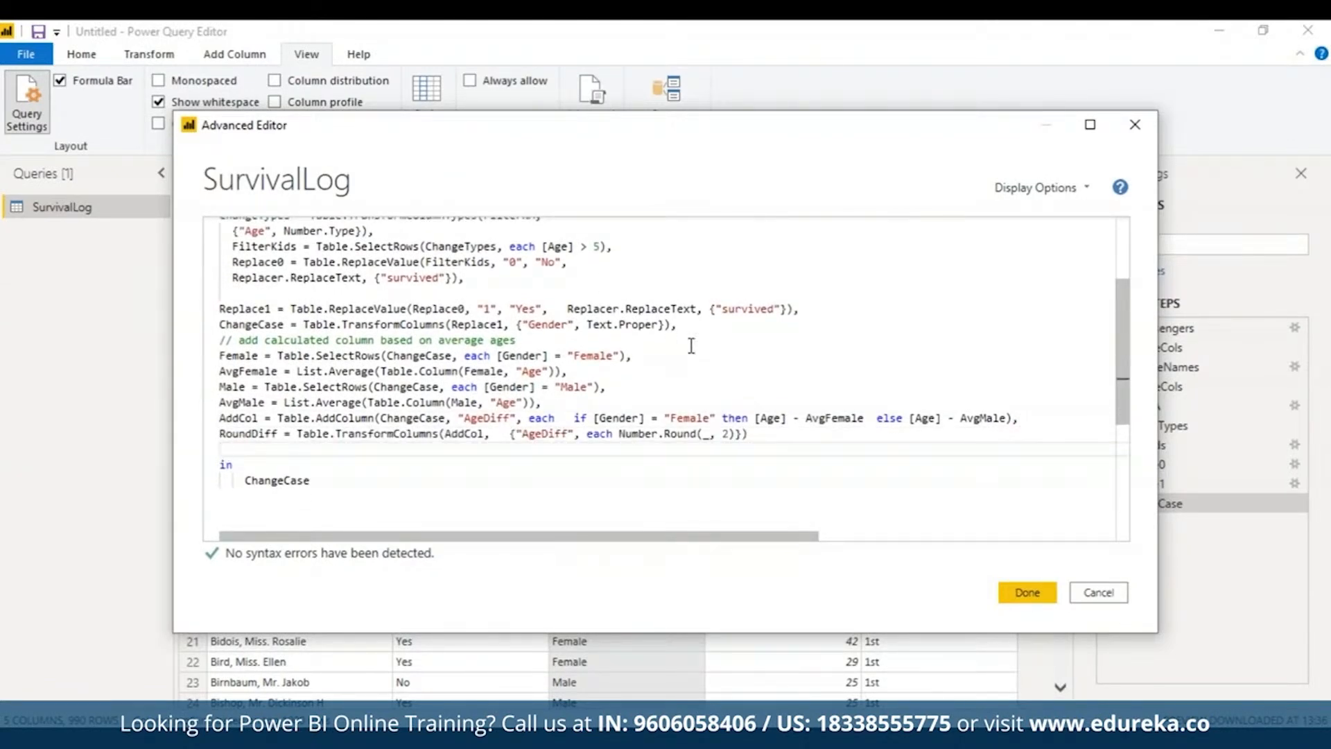
{"action": "left_click", "coordinate": [696, 324]}
{"action": "key", "text": "Return"}
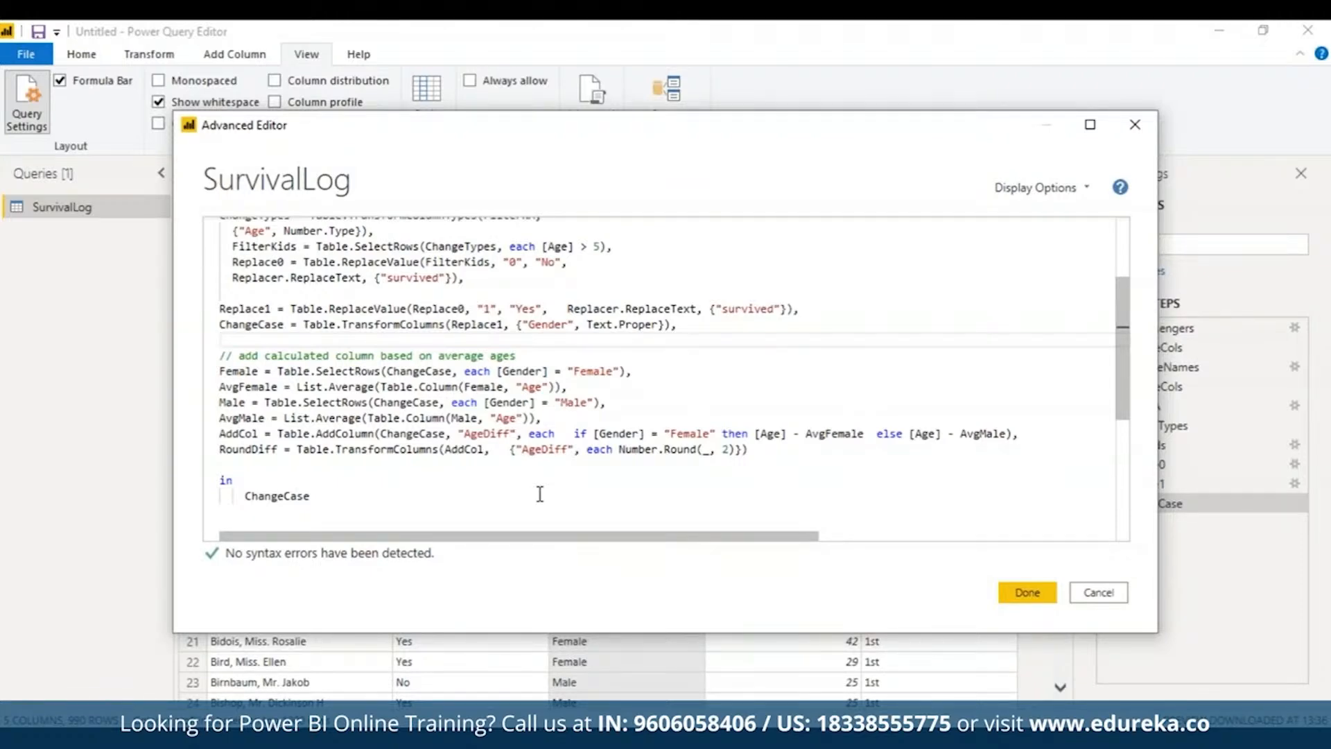
{"action": "triple_click", "coordinate": [247, 357]}
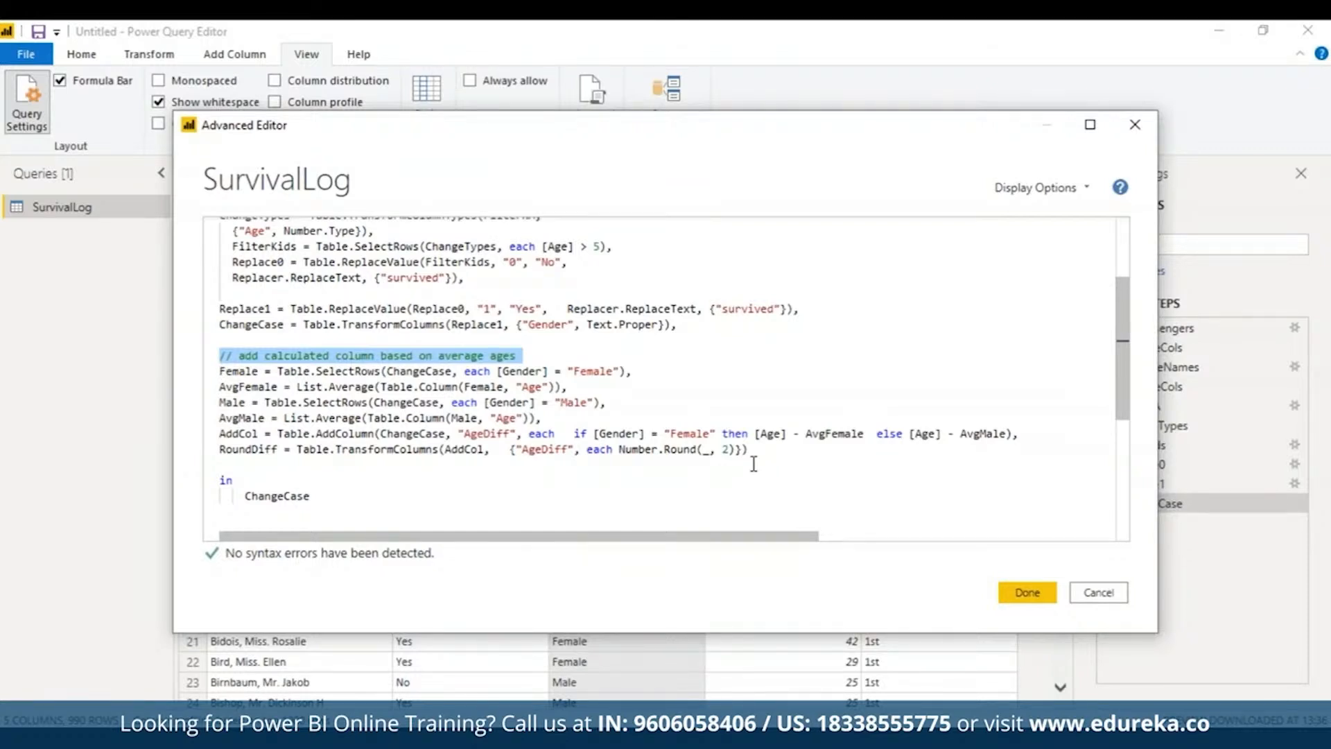
{"action": "key", "text": "Delete"}
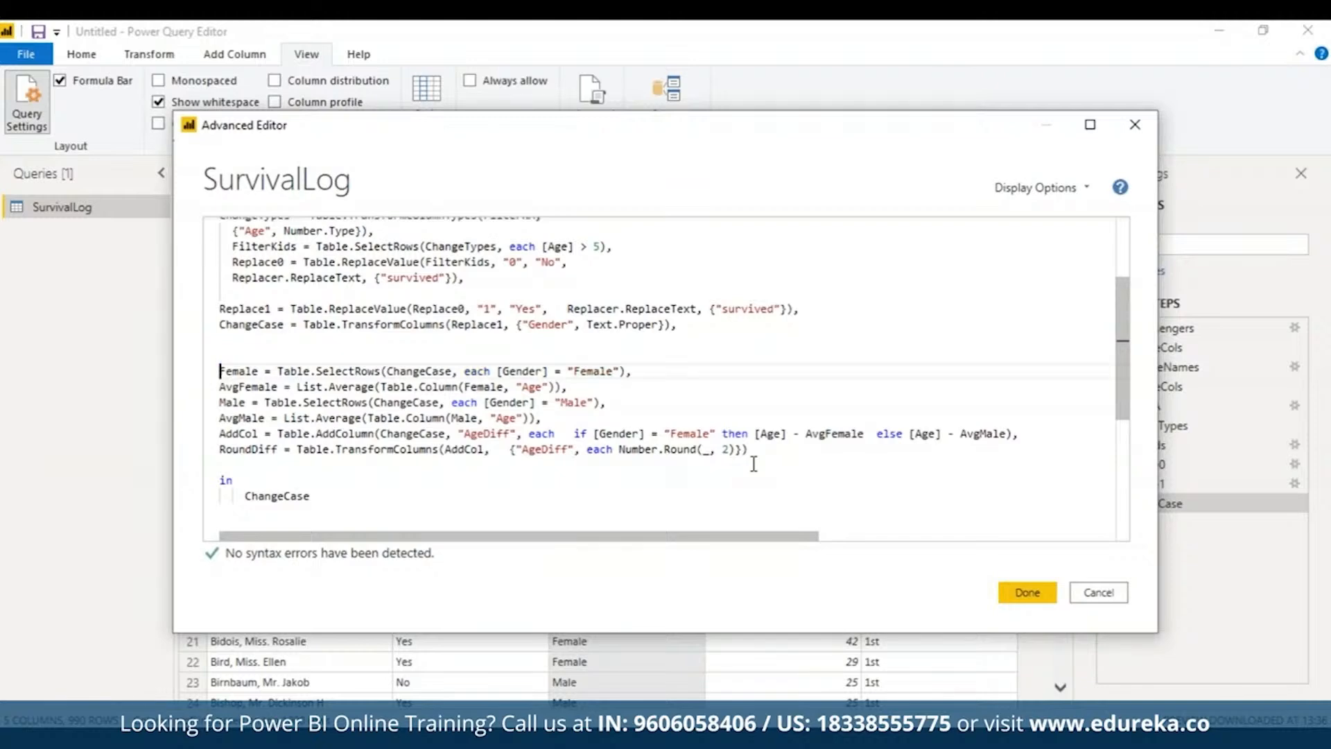
{"action": "key", "text": "ctrl+z"}
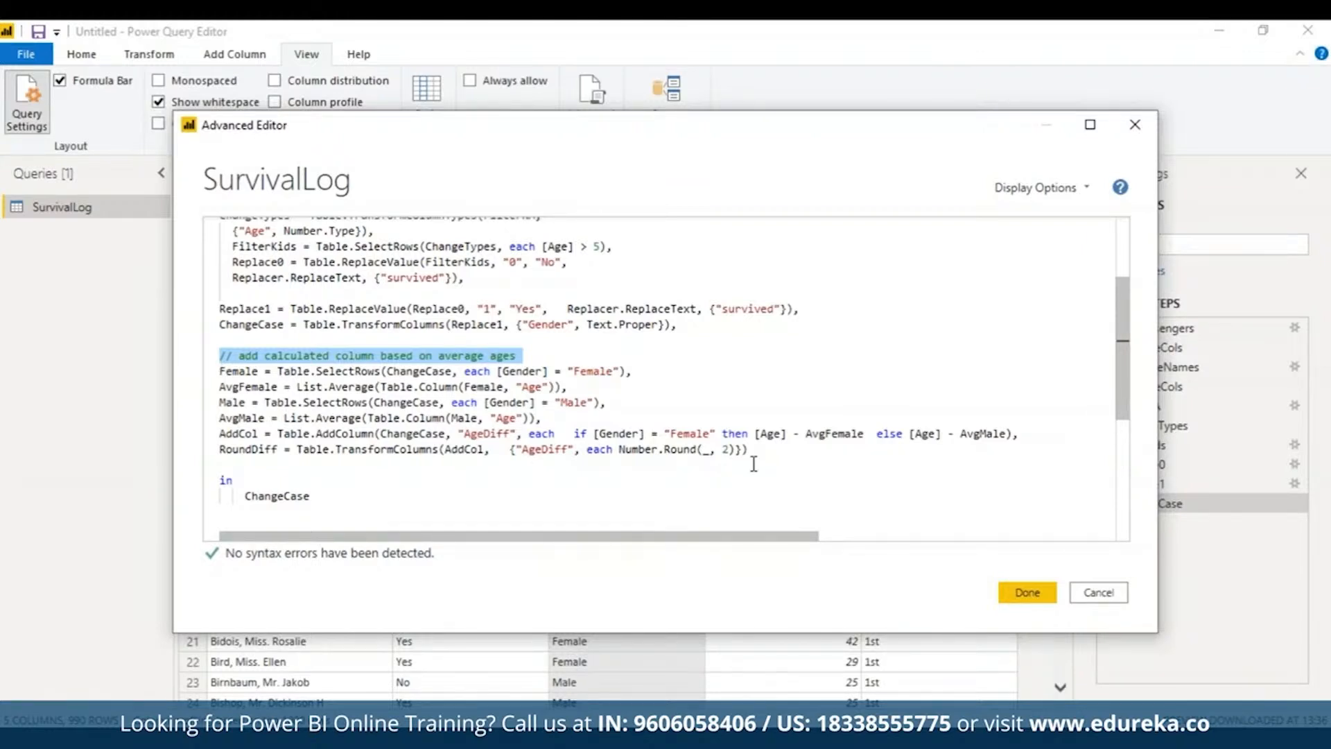
Replace ChangeCase with Female as the query's returned step and accept the code
{"action": "left_click_drag", "start_coordinate": [567, 387], "coordinate": [231, 372]}
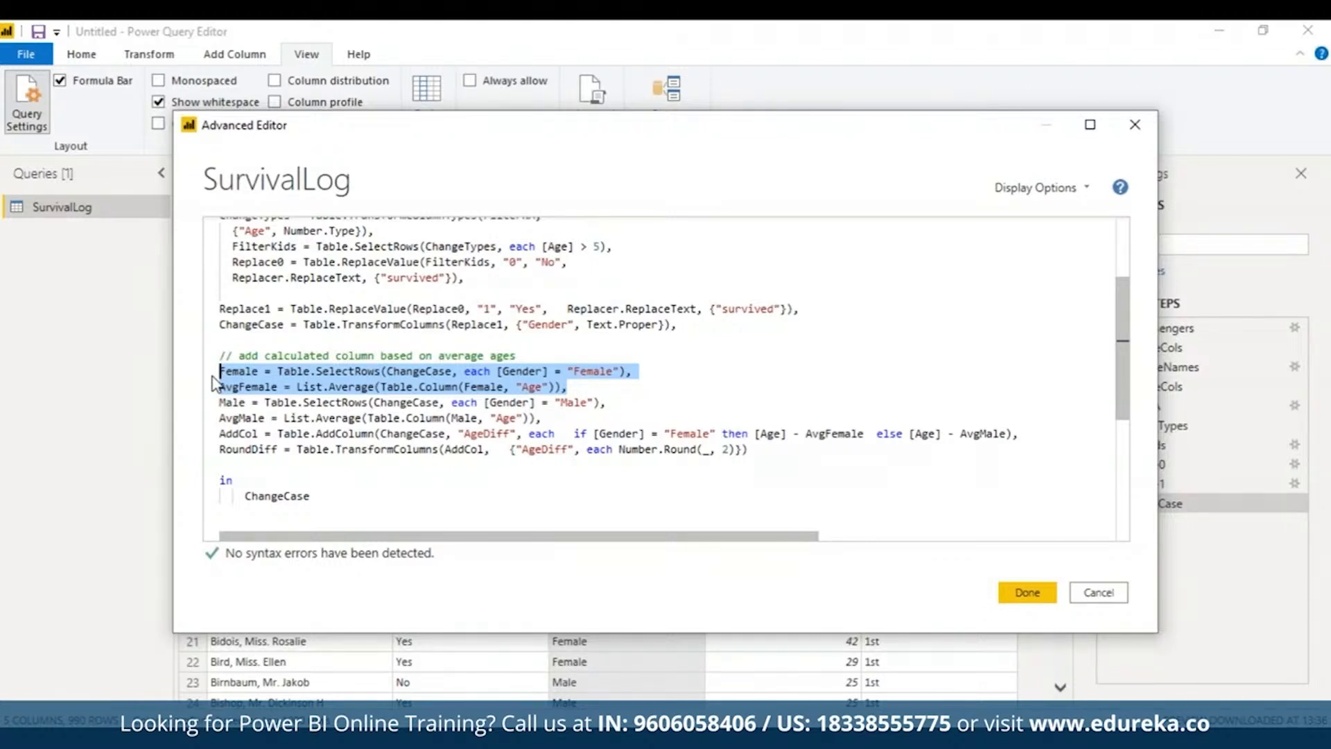
{"action": "double_click", "coordinate": [314, 493]}
{"action": "type", "text": "Female"}
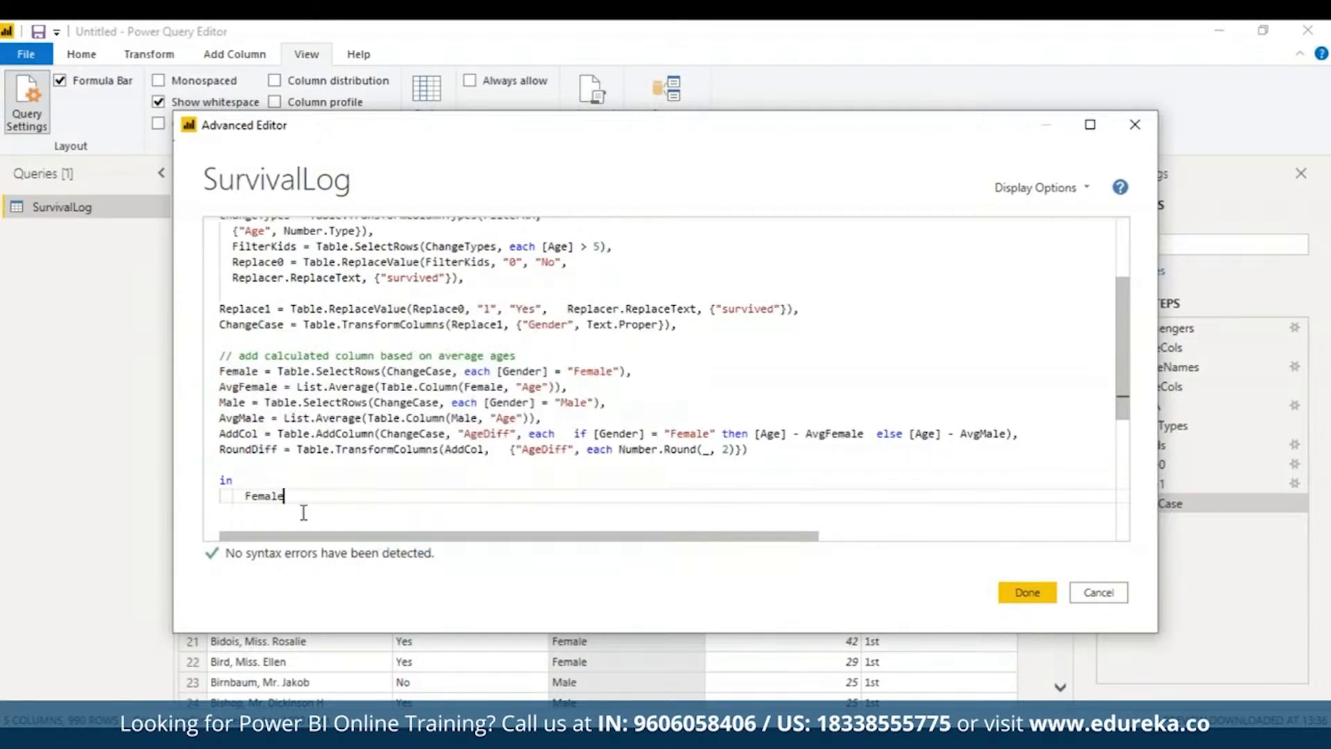
{"action": "left_click", "coordinate": [1028, 593]}
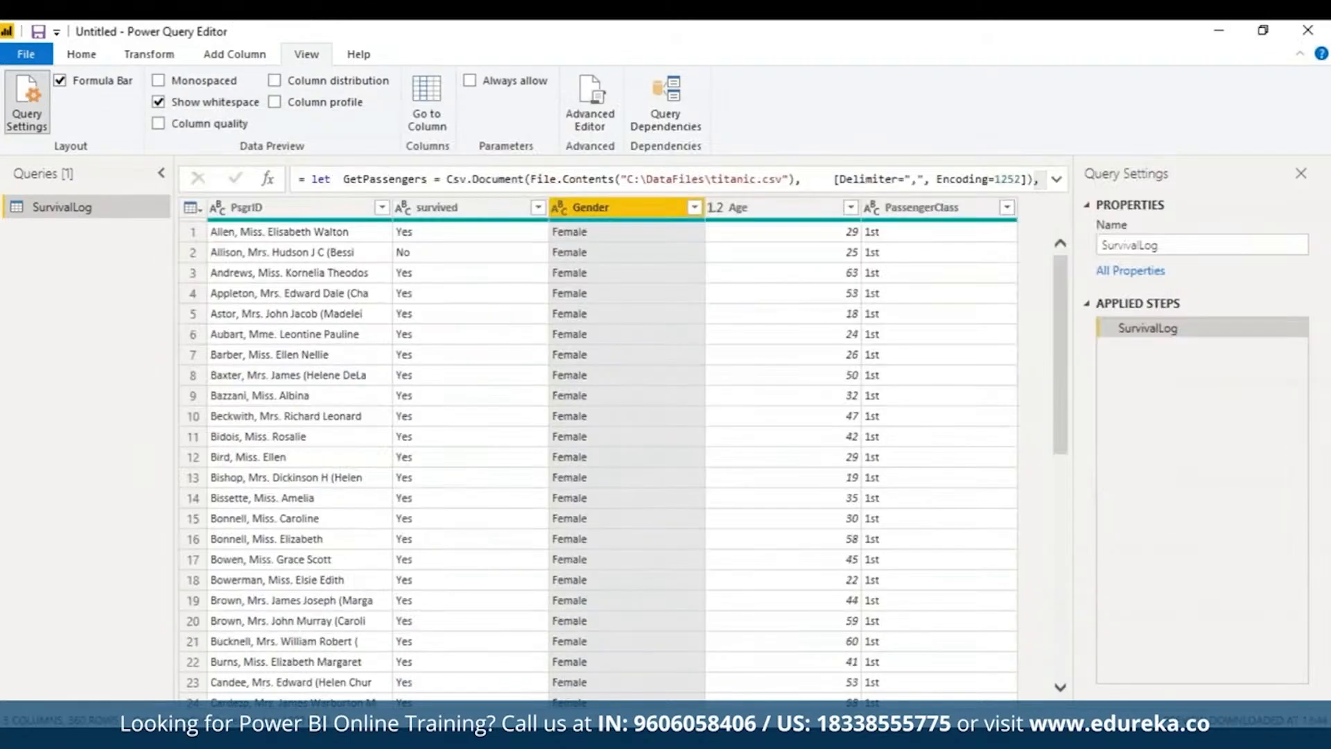
Change the query's returned step from Female to AvgFemale and accept the code
{"action": "left_click", "coordinate": [600, 95]}
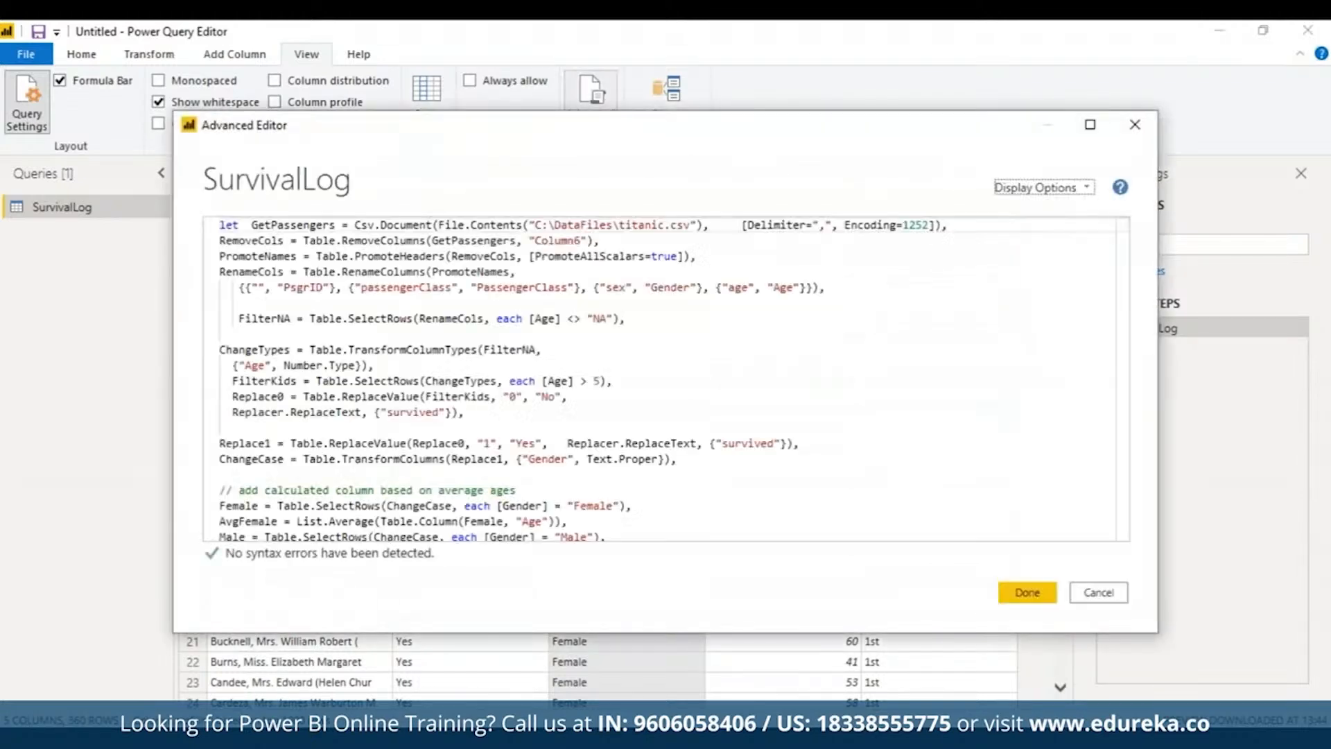
{"action": "left_click_drag", "start_coordinate": [1124, 304], "coordinate": [1123, 538]}
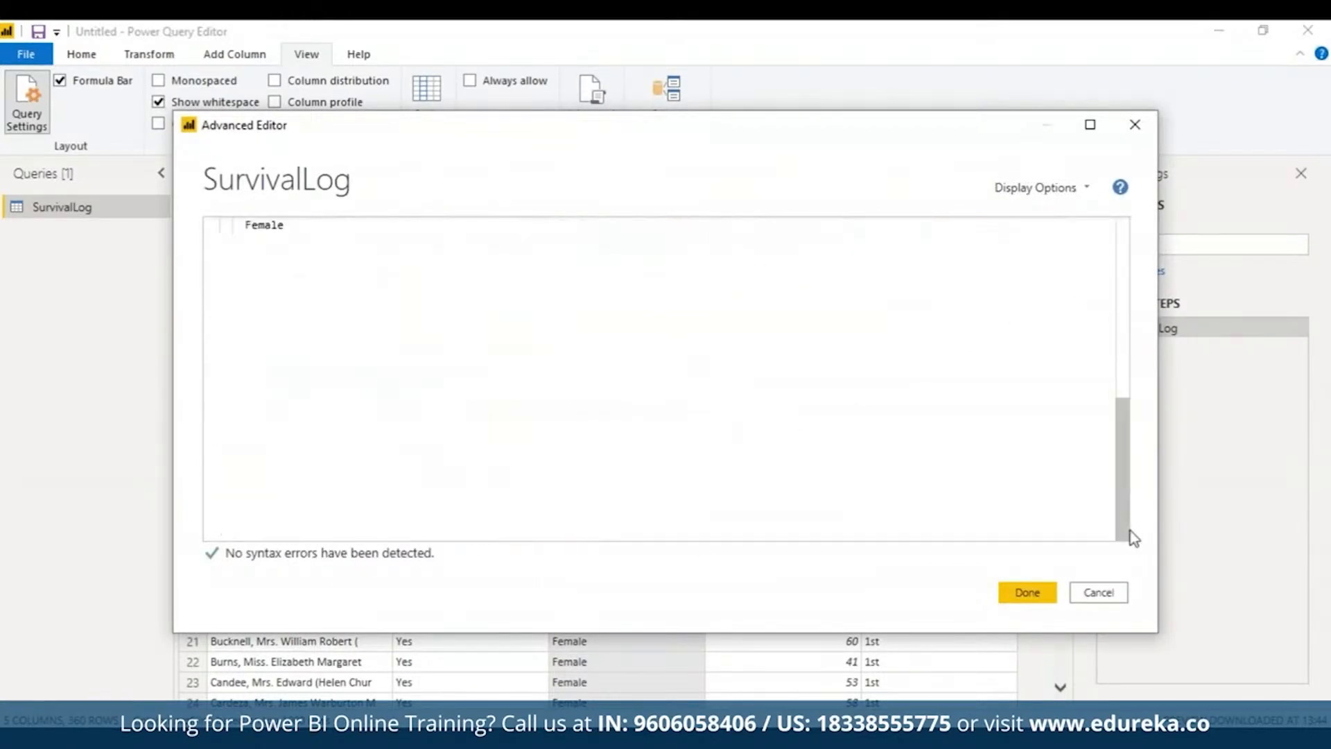
{"action": "left_click", "coordinate": [245, 230]}
{"action": "type", "text": "Avg"}
{"action": "left_click_drag", "start_coordinate": [1118, 488], "coordinate": [1115, 416]}
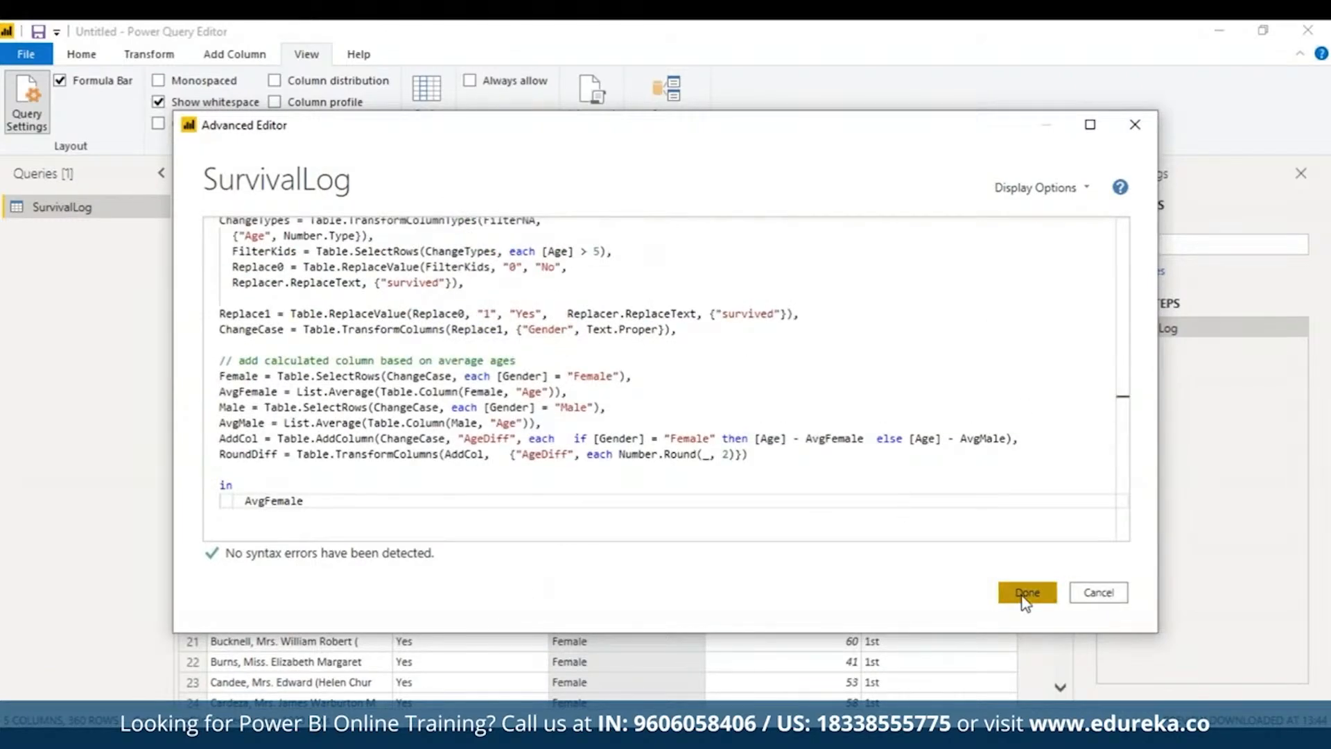
{"action": "left_click", "coordinate": [1026, 592]}
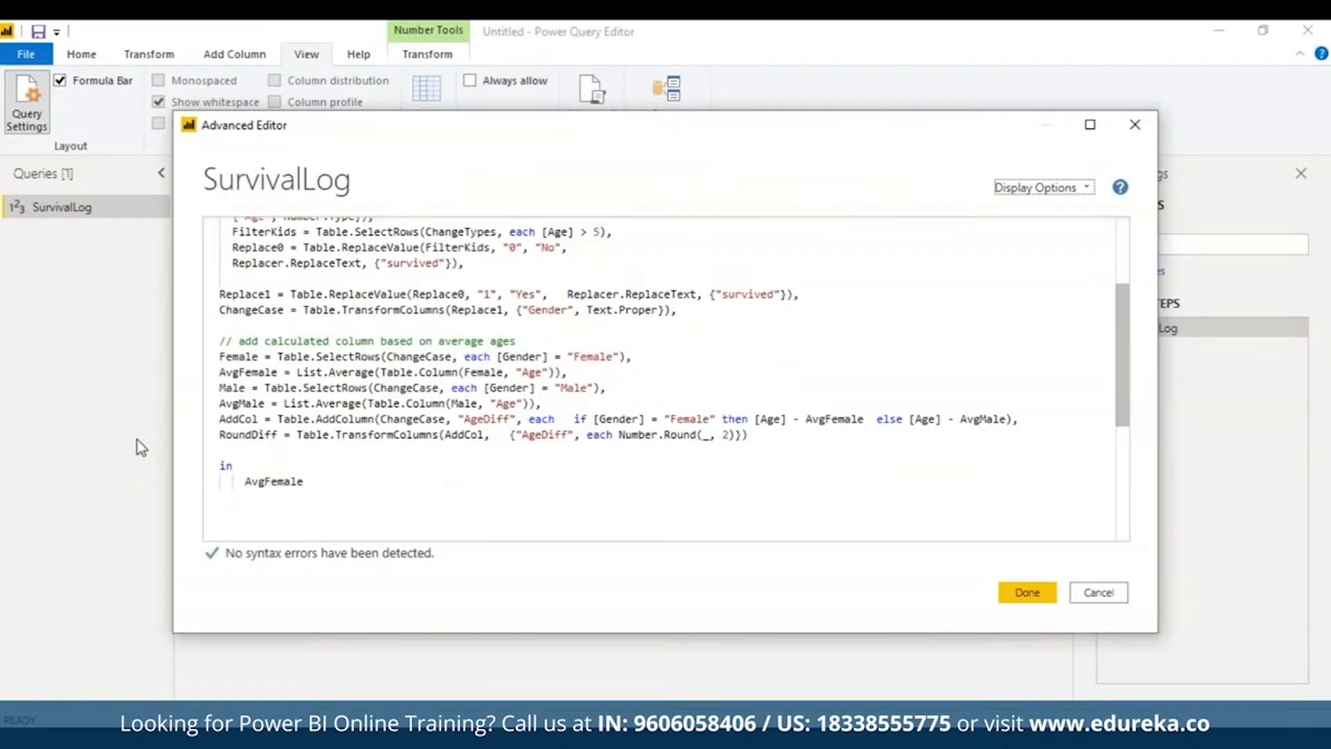
Review the Male, AvgMale and AddCol expressions, then make Male the query's returned step and accept the code
{"action": "left_click_drag", "start_coordinate": [219, 387], "coordinate": [545, 406]}
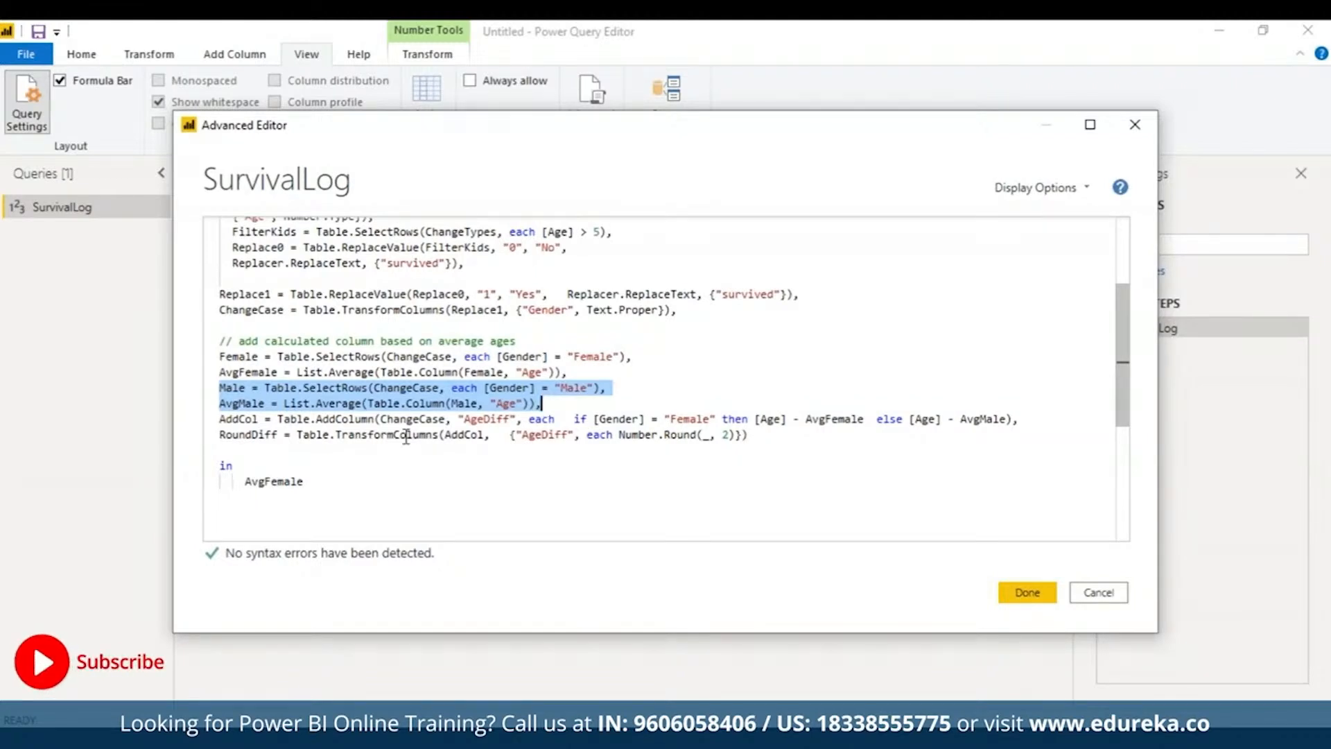
{"action": "left_click", "coordinate": [220, 420]}
{"action": "left_click_drag", "start_coordinate": [220, 419], "coordinate": [1032, 422]}
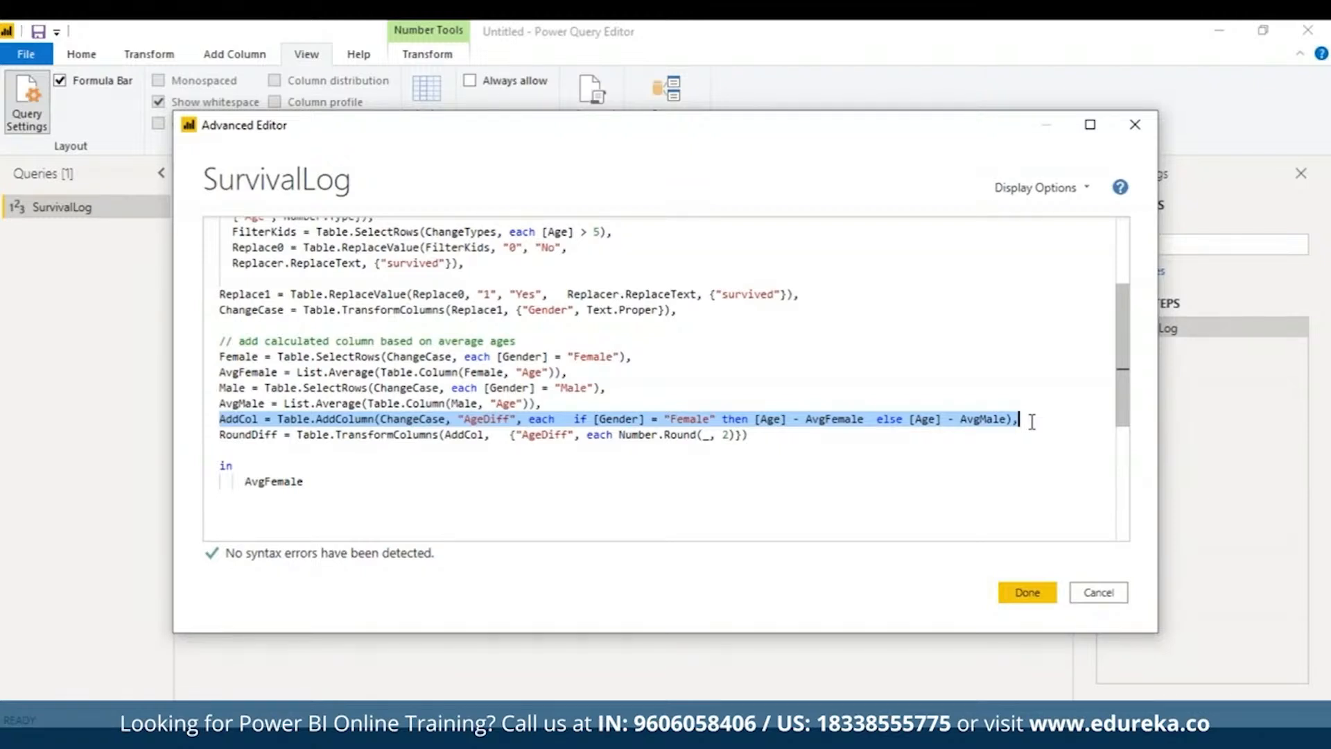
{"action": "left_click", "coordinate": [315, 476]}
{"action": "key", "text": "BackSpace"}
{"action": "key", "text": "BackSpace"}
{"action": "key", "text": "BackSpace"}
{"action": "key", "text": "BackSpace"}
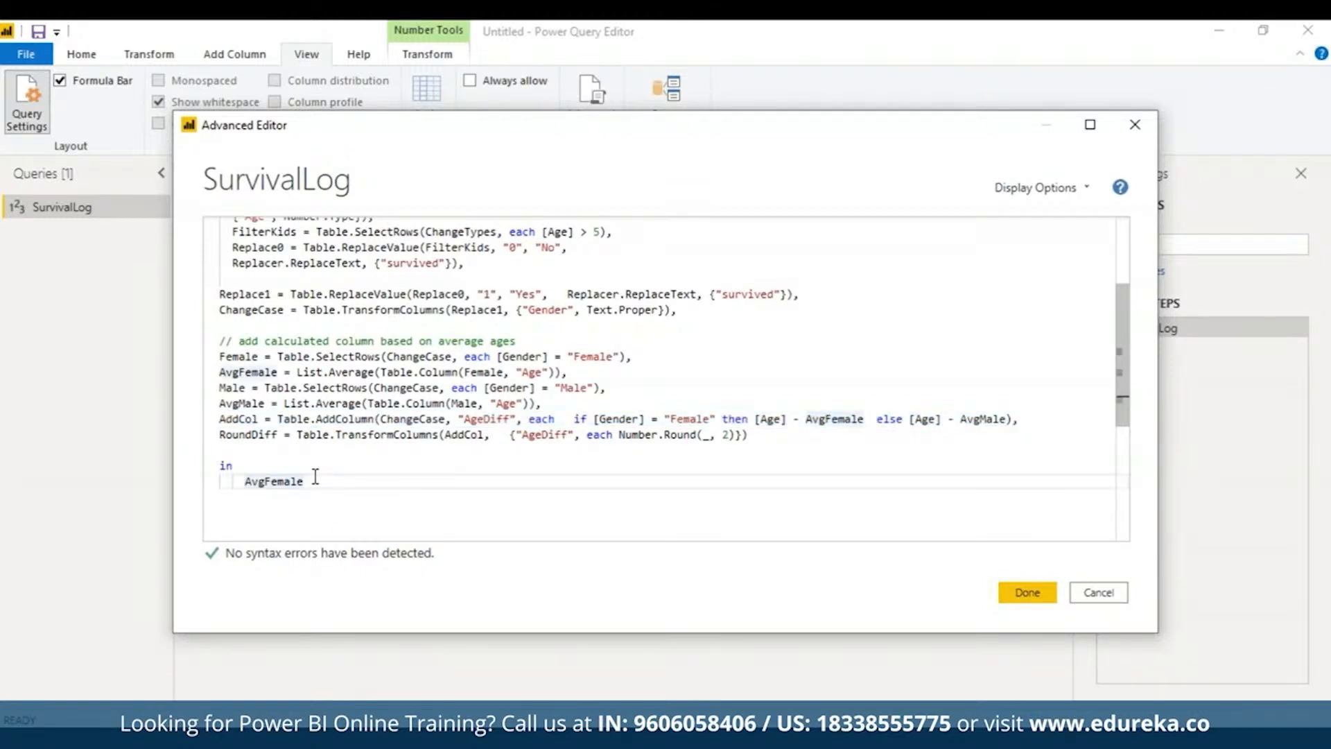
{"action": "key", "text": "BackSpace"}
{"action": "key", "text": "BackSpace"}
{"action": "key", "text": "BackSpace"}
{"action": "key", "text": "BackSpace"}
{"action": "key", "text": "BackSpace"}
{"action": "type", "text": "Male"}
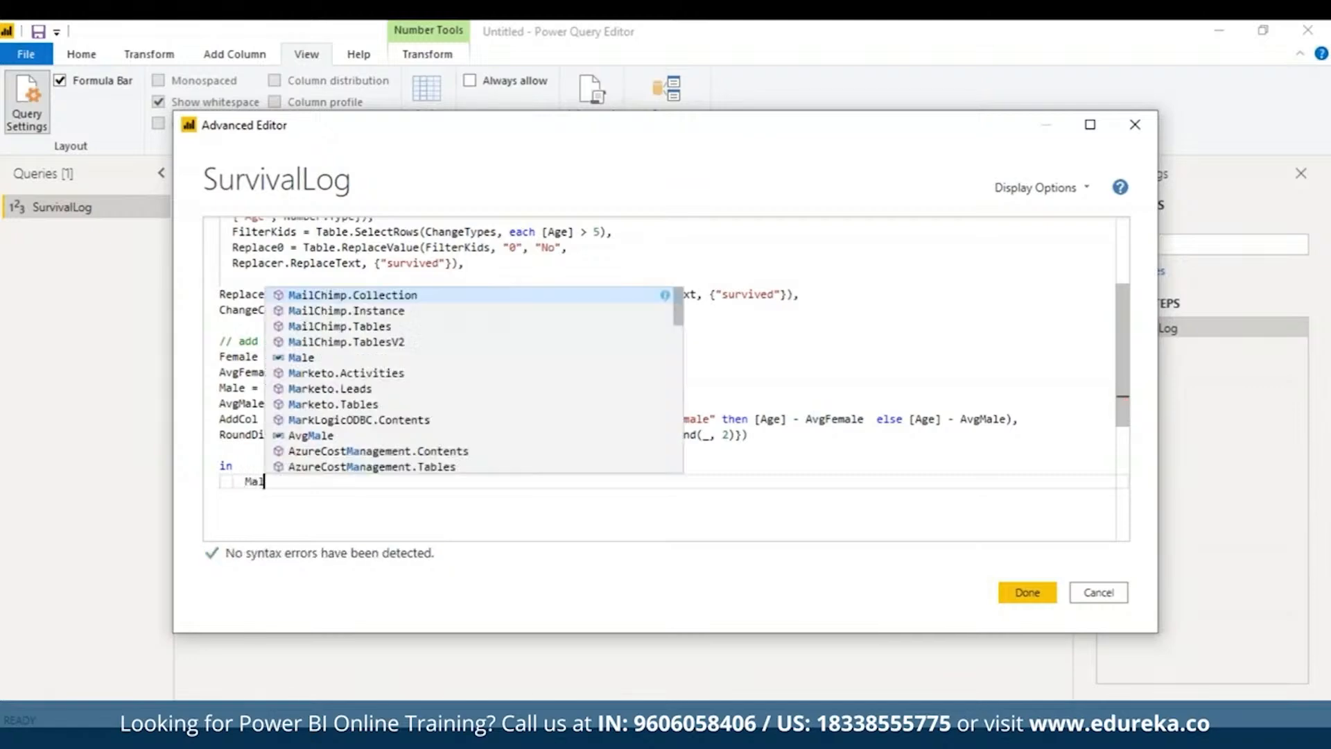
{"action": "key", "text": "Escape"}
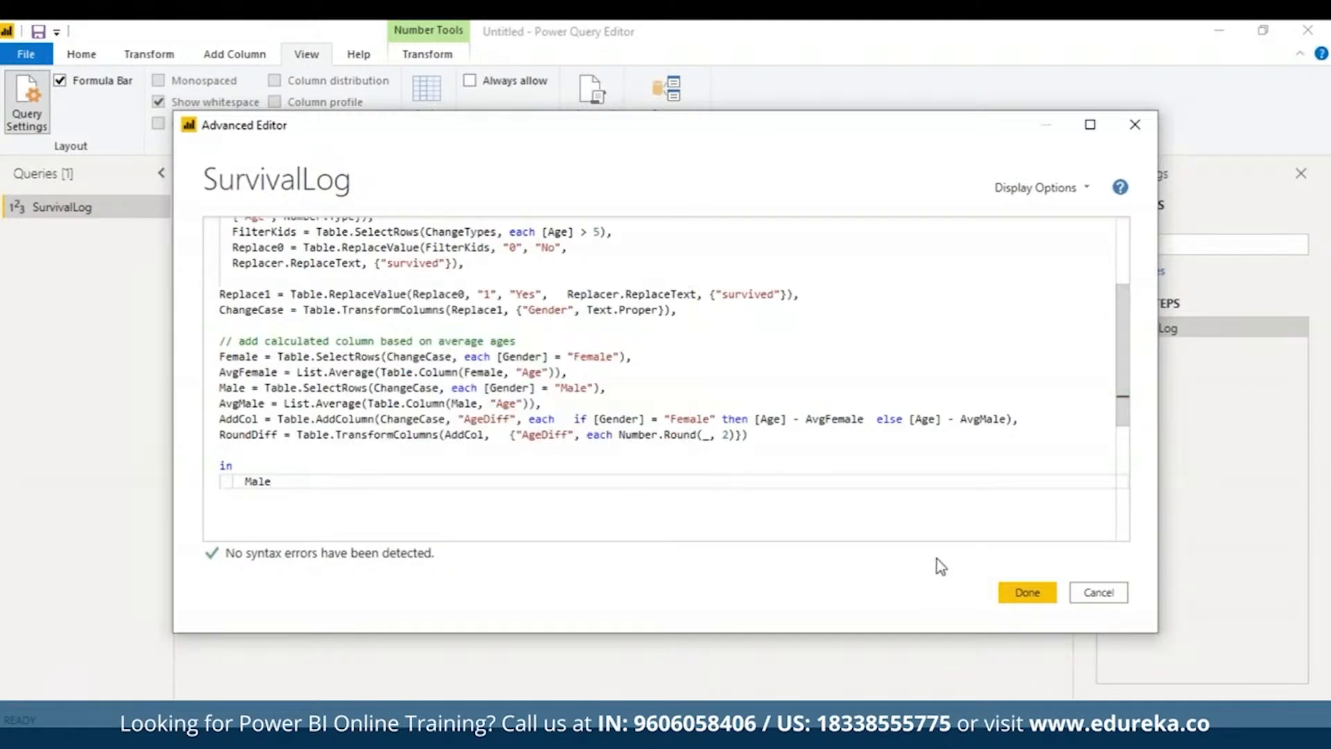
{"action": "left_click", "coordinate": [1026, 592]}
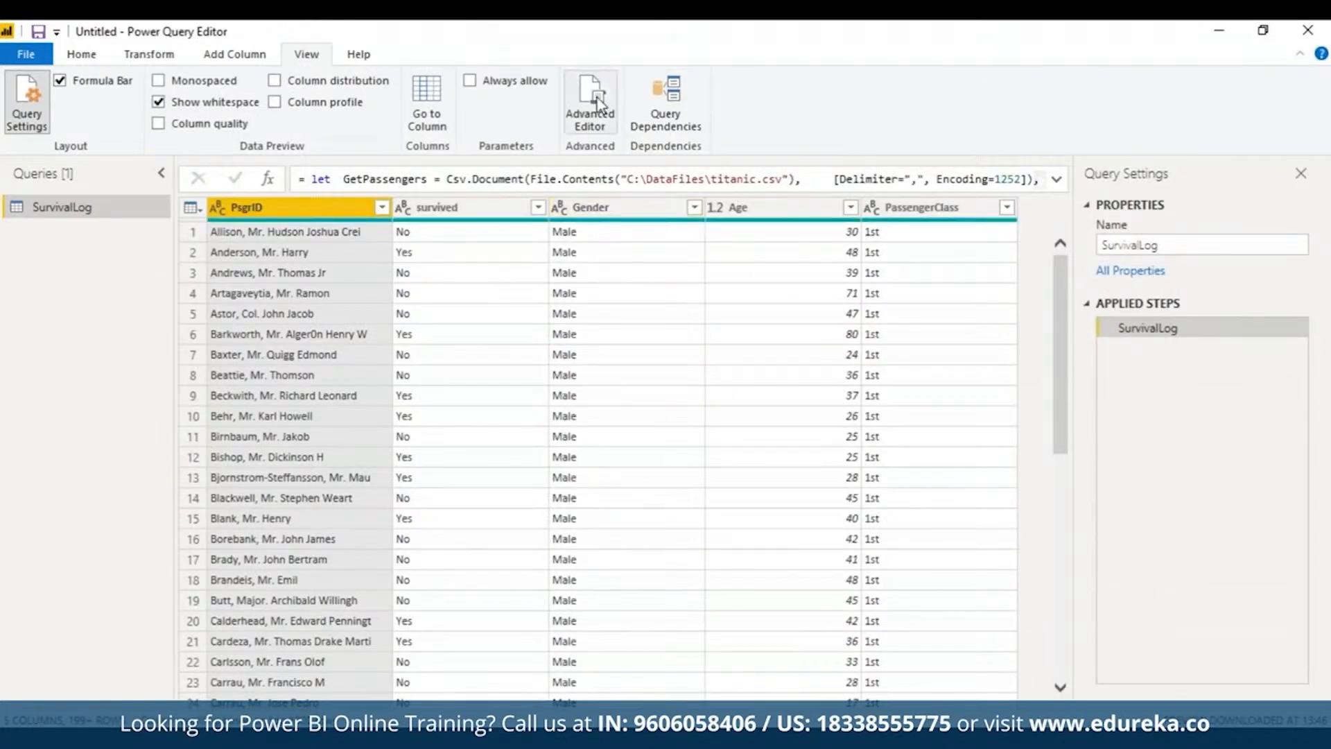
Change the query's returned step from Male to AvgMale and accept the code
{"action": "left_click", "coordinate": [590, 104]}
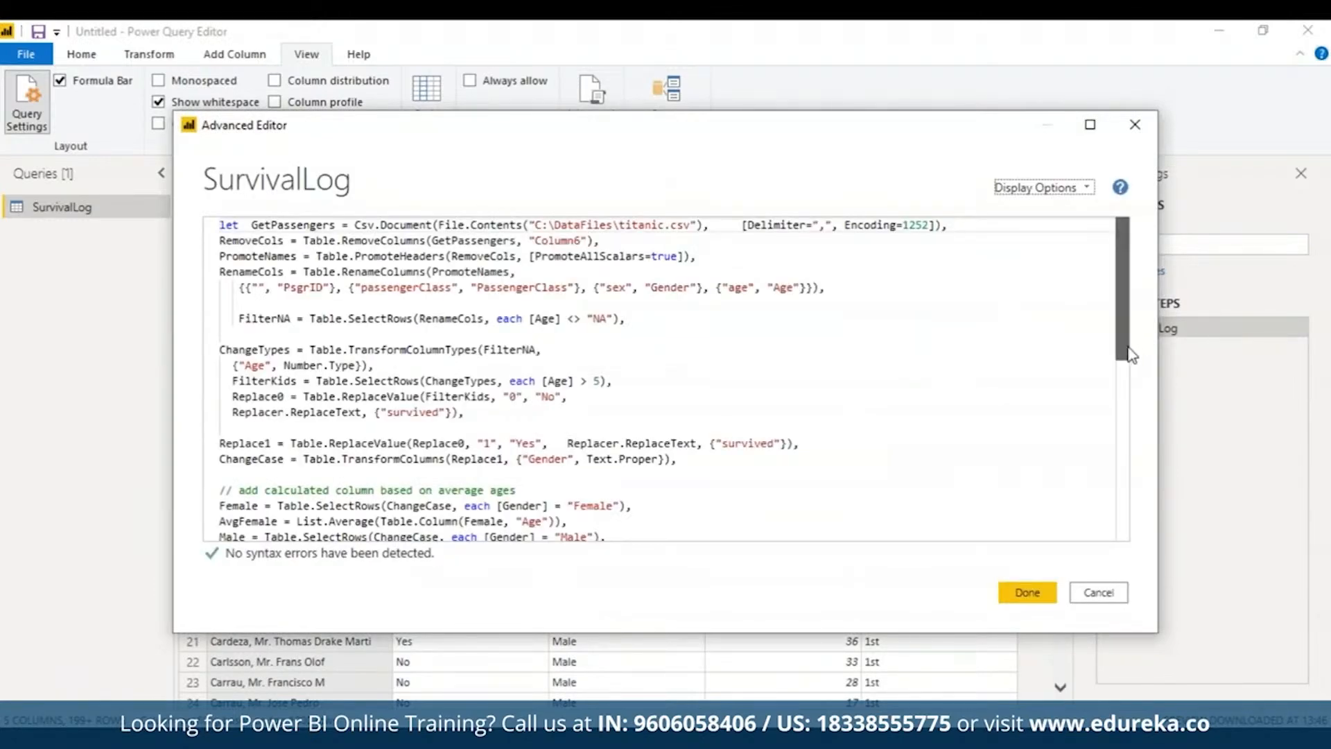
{"action": "scroll", "coordinate": [332, 408], "scroll_direction": "down", "scroll_amount": 6}
{"action": "left_click", "coordinate": [246, 375]}
{"action": "type", "text": "AvgMale"}
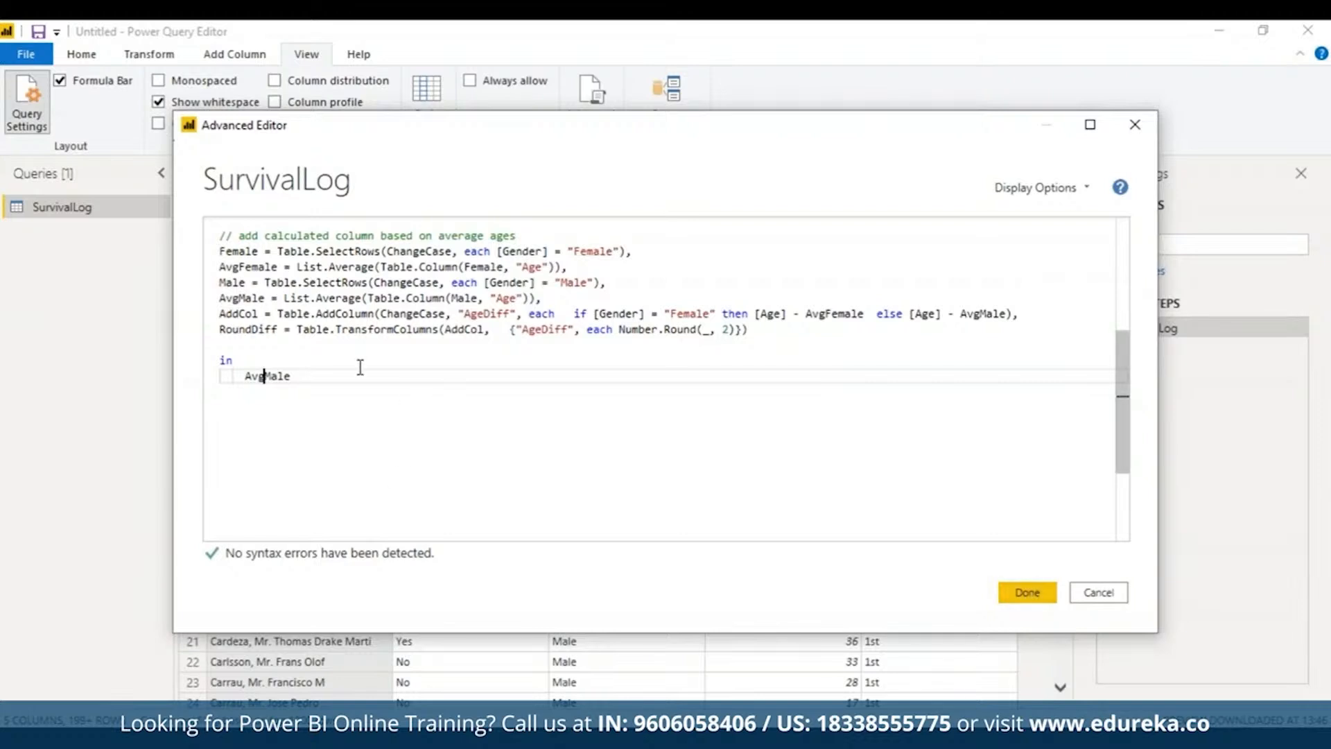
{"action": "left_click", "coordinate": [263, 376]}
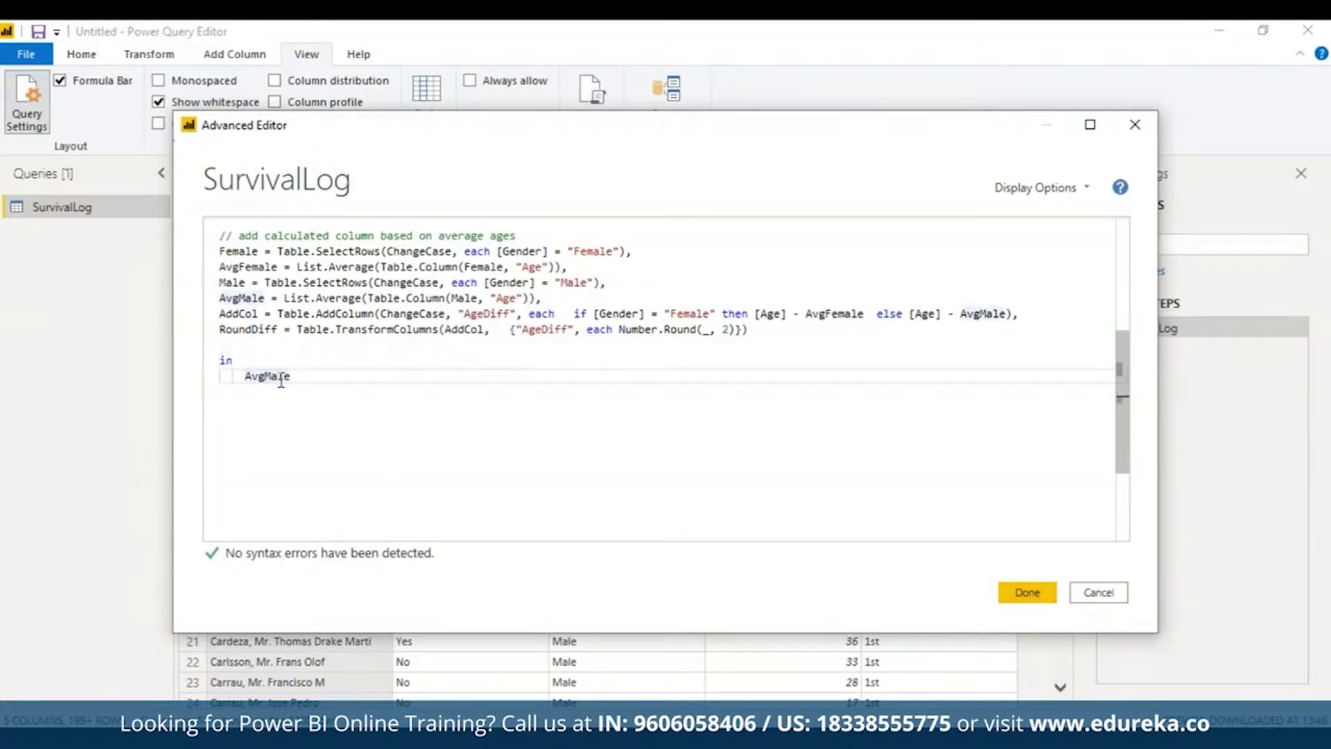
{"action": "key", "text": "BackSpace"}
{"action": "key", "text": "BackSpace"}
{"action": "key", "text": "BackSpace"}
{"action": "key", "text": "BackSpace"}
{"action": "type", "text": "M"}
{"action": "key", "text": "Tab"}
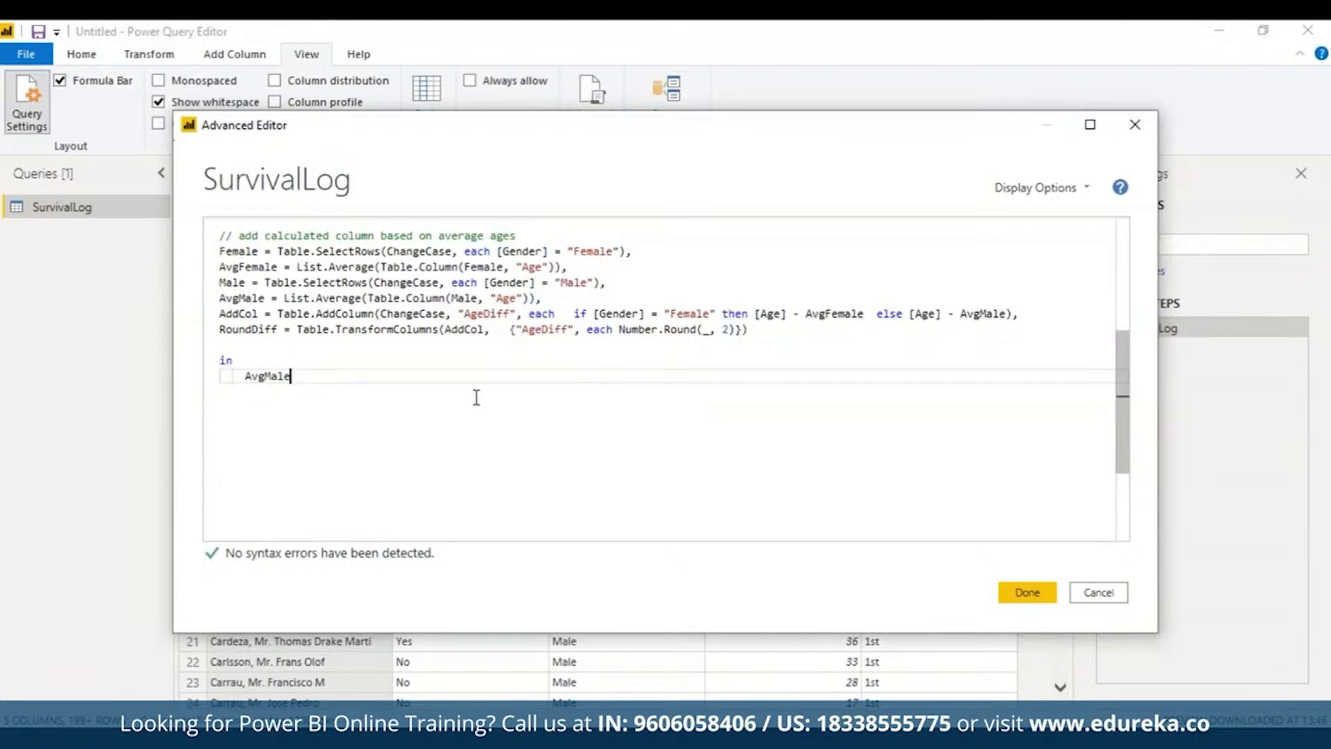
{"action": "left_click", "coordinate": [1025, 591]}
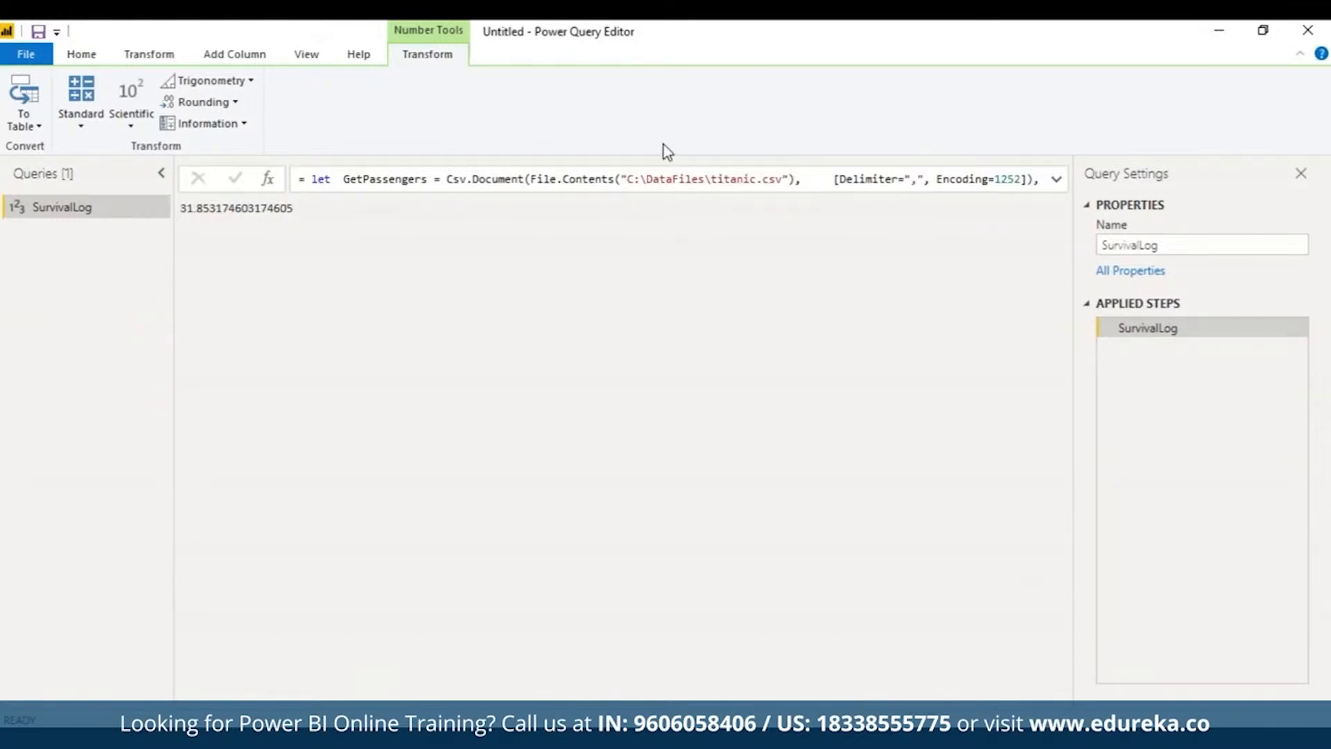
Change the query's returned step from AvgMale to AddCol, accept the code and view the AgeDiff column
{"action": "left_click", "coordinate": [306, 54]}
{"action": "left_click", "coordinate": [591, 125]}
{"action": "left_click", "coordinate": [1026, 593]}
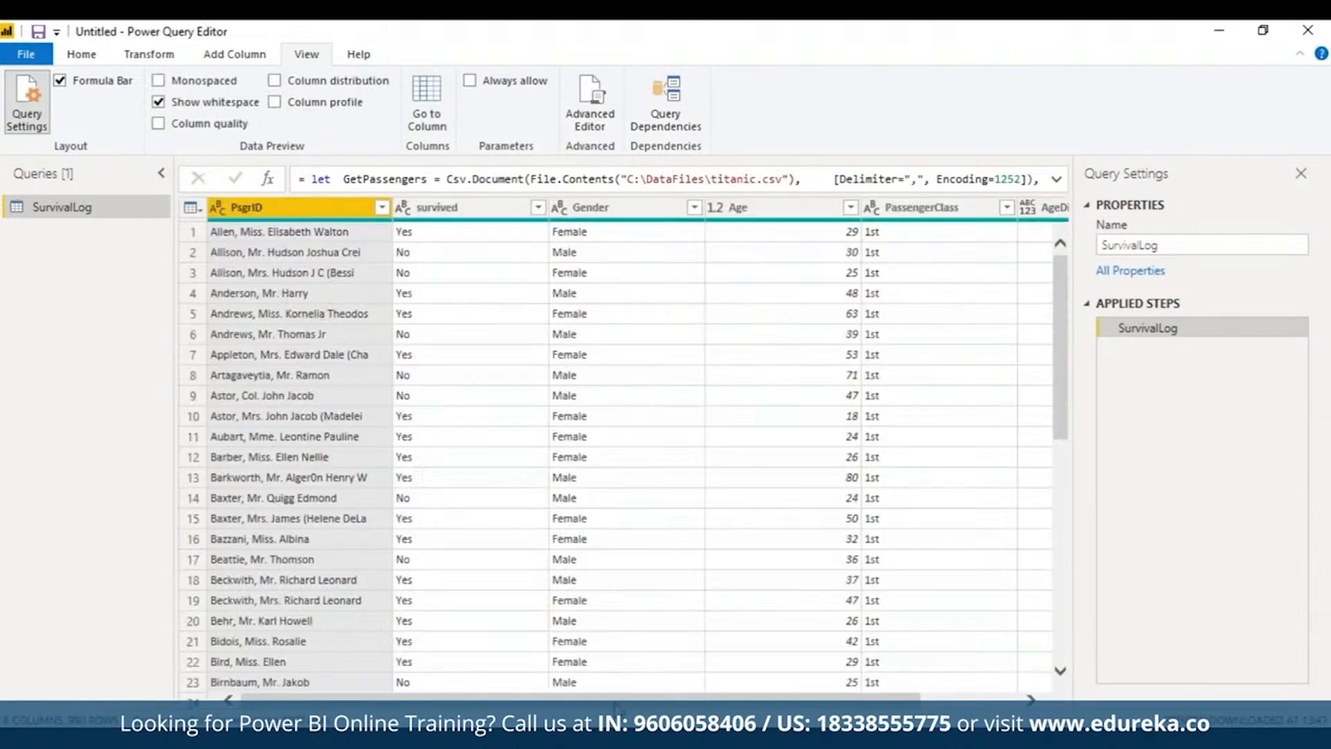
{"action": "left_click_drag", "start_coordinate": [614, 700], "coordinate": [1049, 657]}
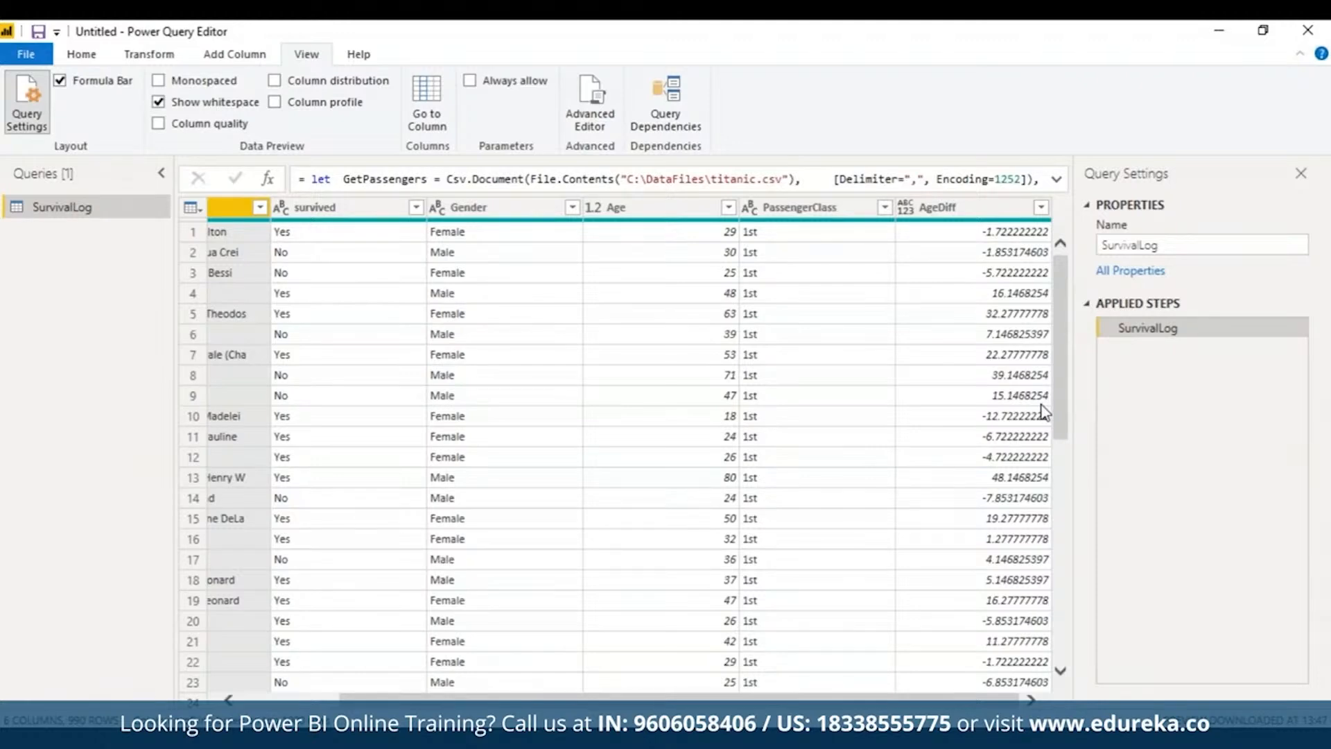
Review the RoundDiff expression in the query code, then replace AddCol with RoundDiff as the returned step
{"action": "left_click", "coordinate": [590, 104]}
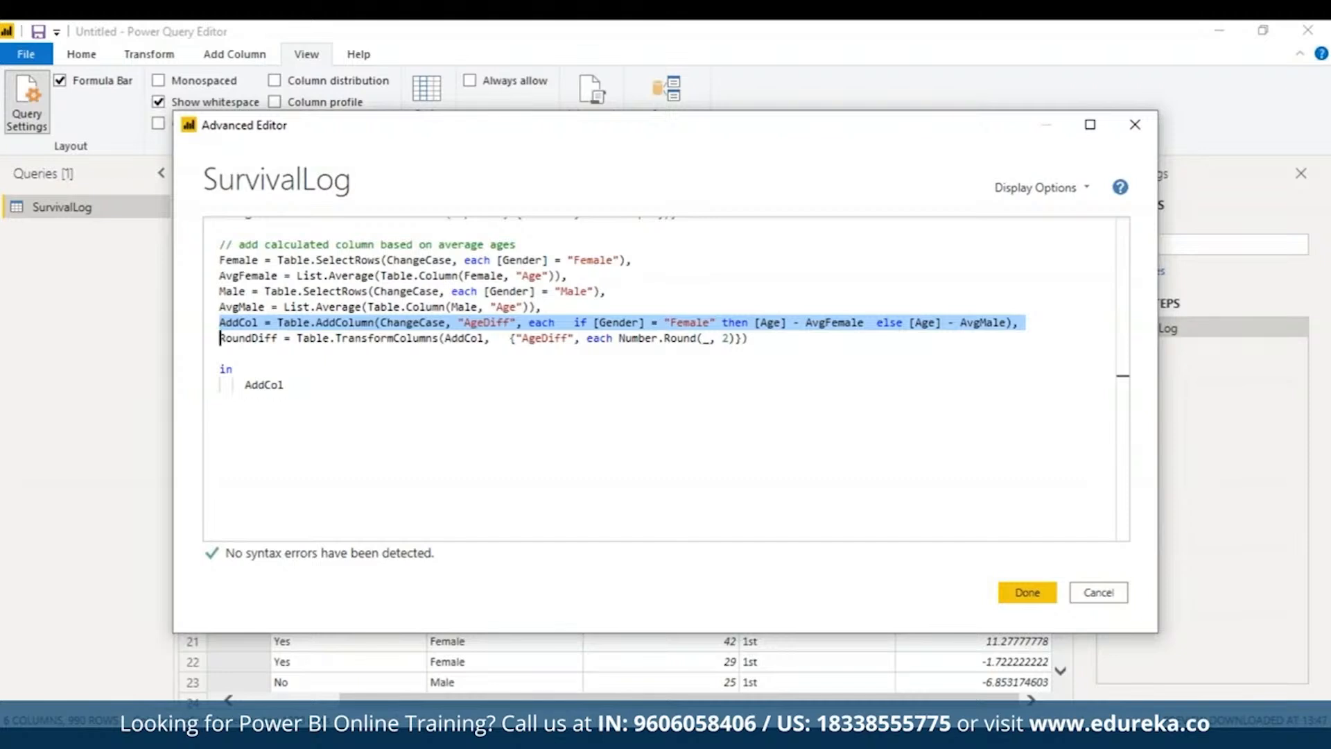
{"action": "triple_click", "coordinate": [545, 340]}
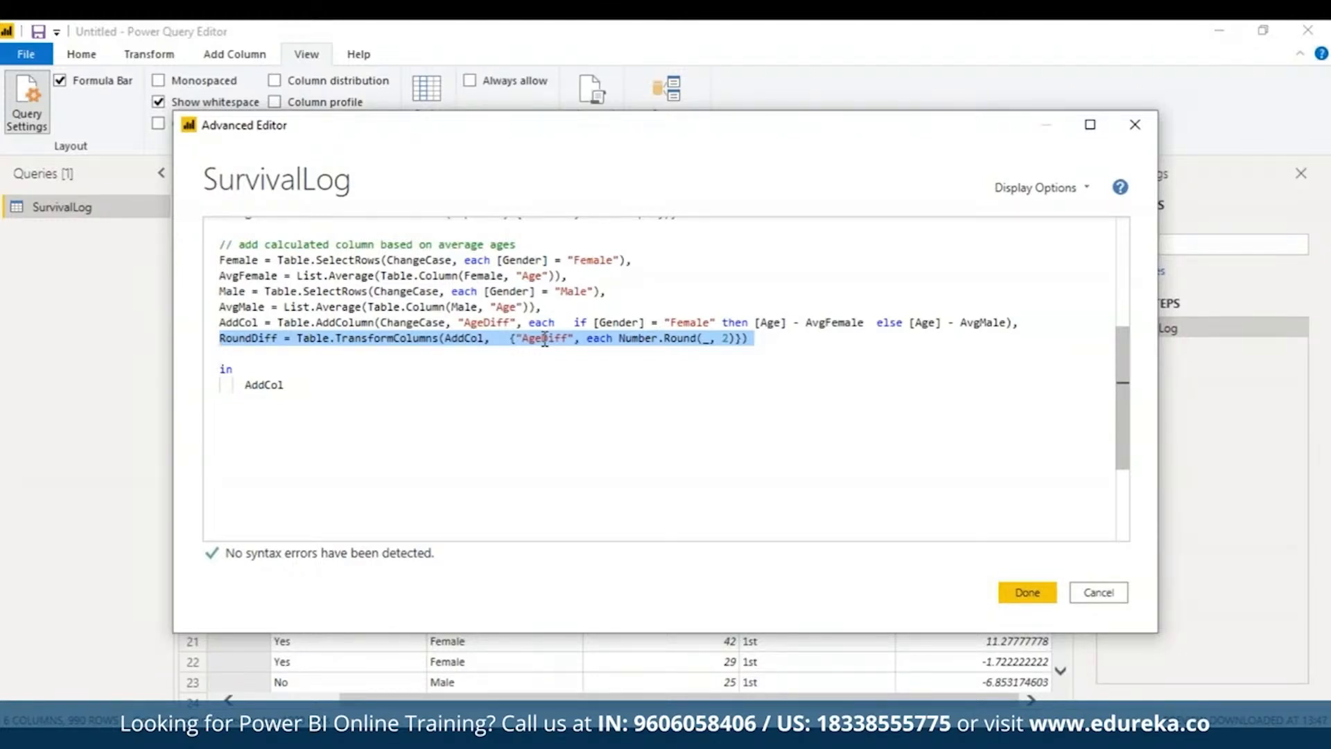
{"action": "left_click_drag", "start_coordinate": [283, 385], "coordinate": [244, 385]}
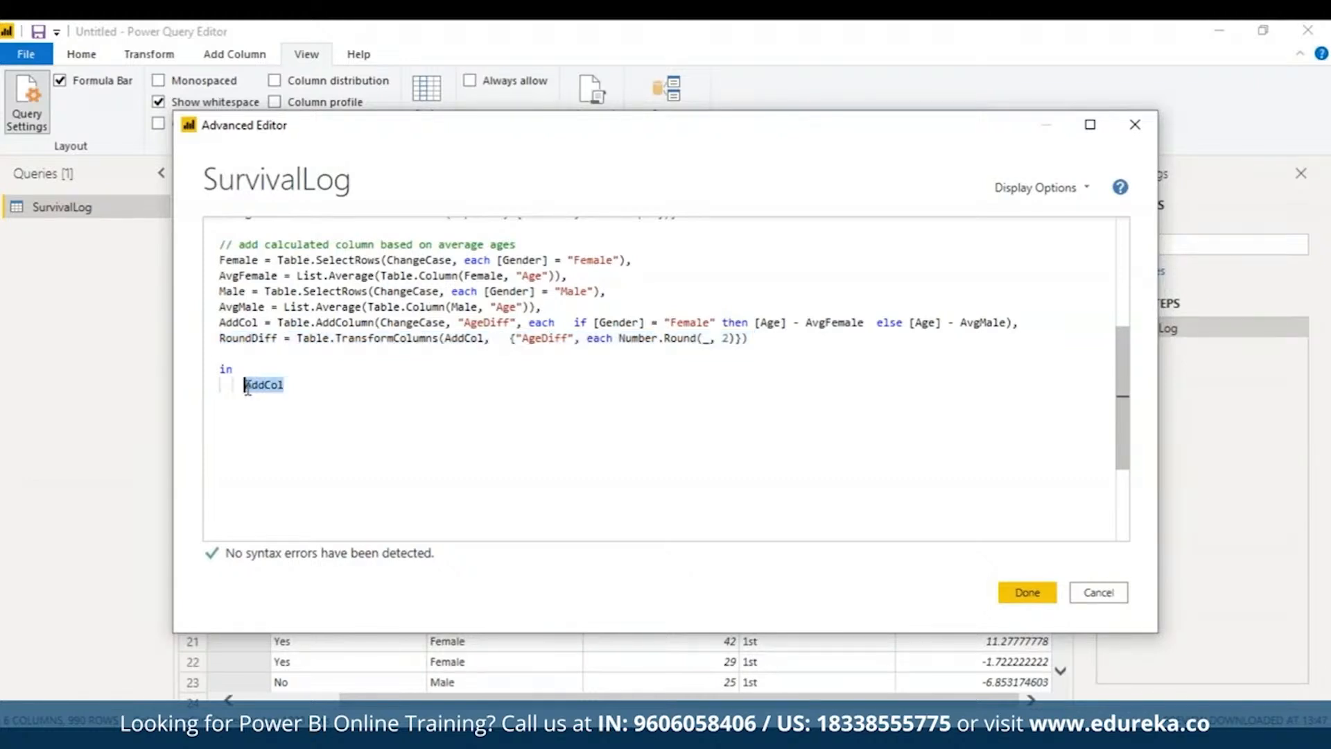
{"action": "key", "text": "BackSpace"}
{"action": "type", "text": "Round"}
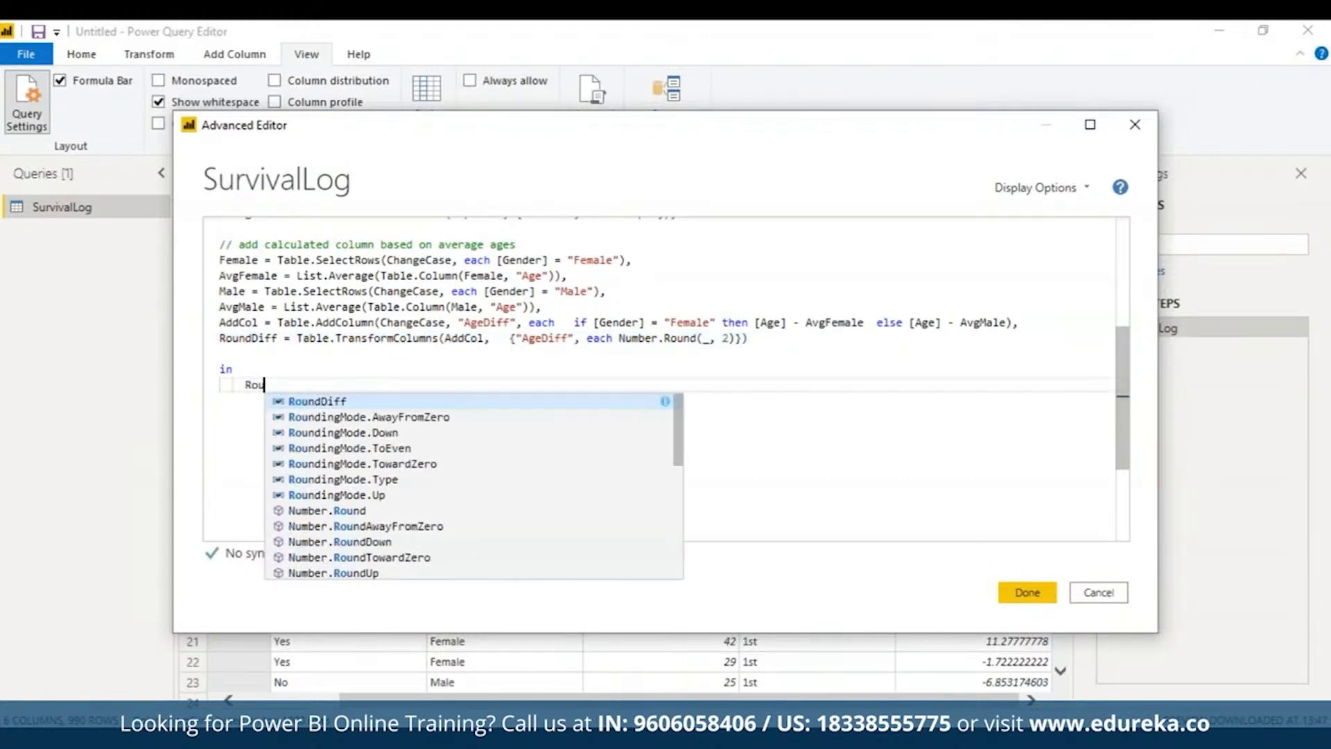
{"action": "left_click", "coordinate": [354, 401]}
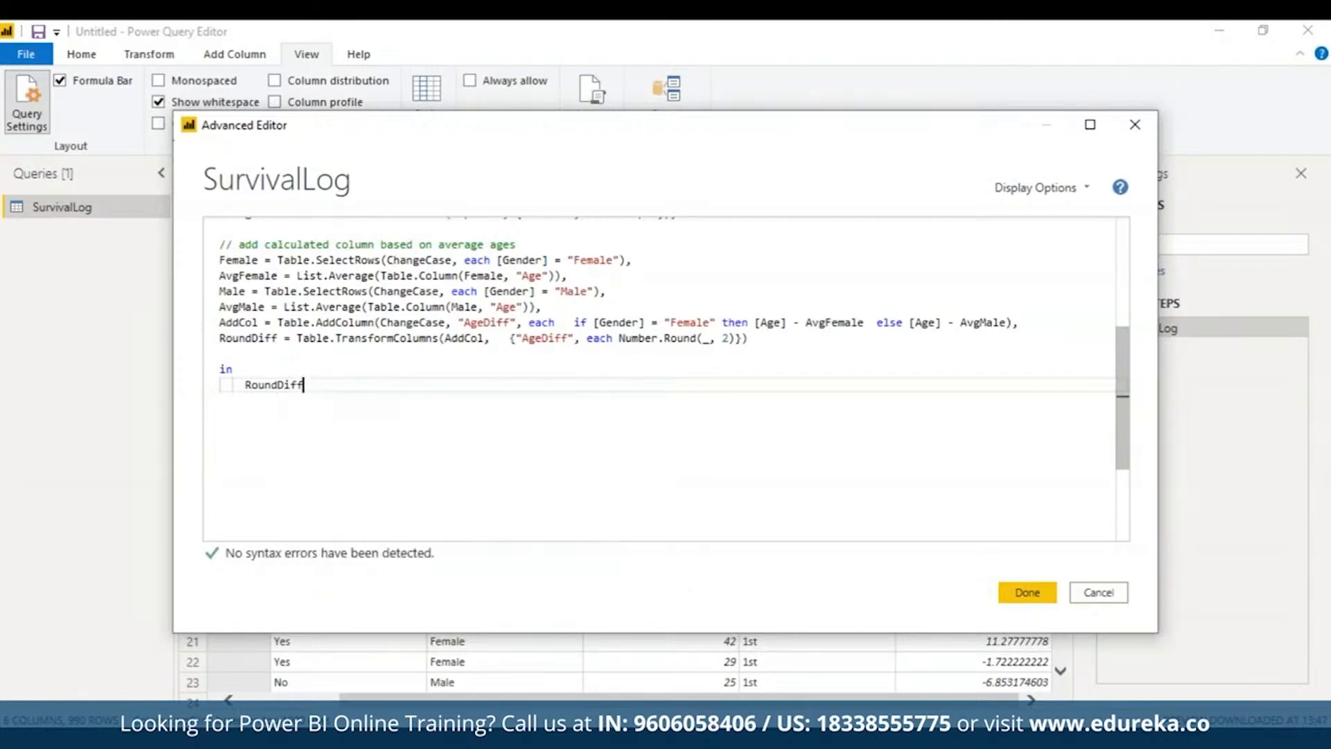
Review the complete SurvivalLog code in the maximized code editor and accept it
{"action": "scroll", "coordinate": [1114, 354], "scroll_direction": "up", "scroll_amount": 3}
{"action": "scroll", "coordinate": [1114, 354], "scroll_direction": "up", "scroll_amount": 3}
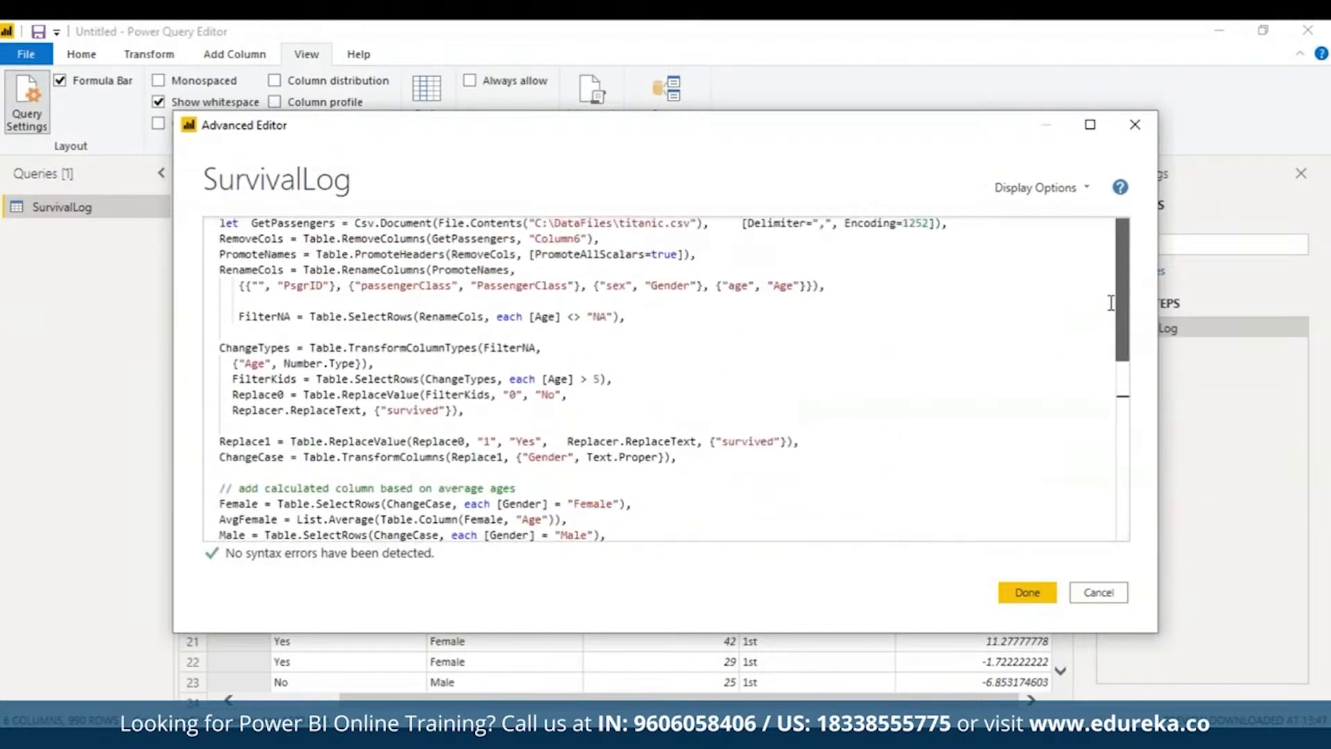
{"action": "left_click_drag", "start_coordinate": [1120, 305], "coordinate": [1116, 332]}
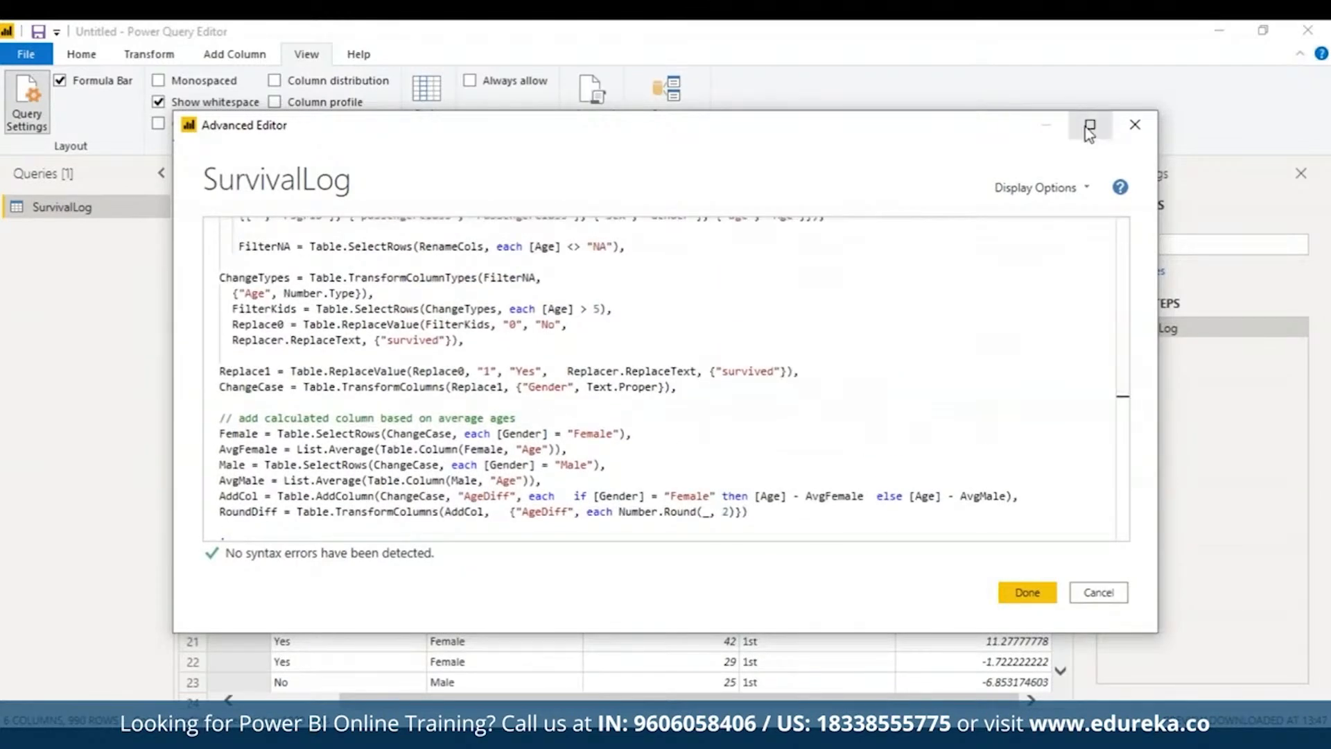
{"action": "left_click", "coordinate": [1090, 124]}
{"action": "scroll", "coordinate": [1301, 396], "scroll_direction": "up", "scroll_amount": 2}
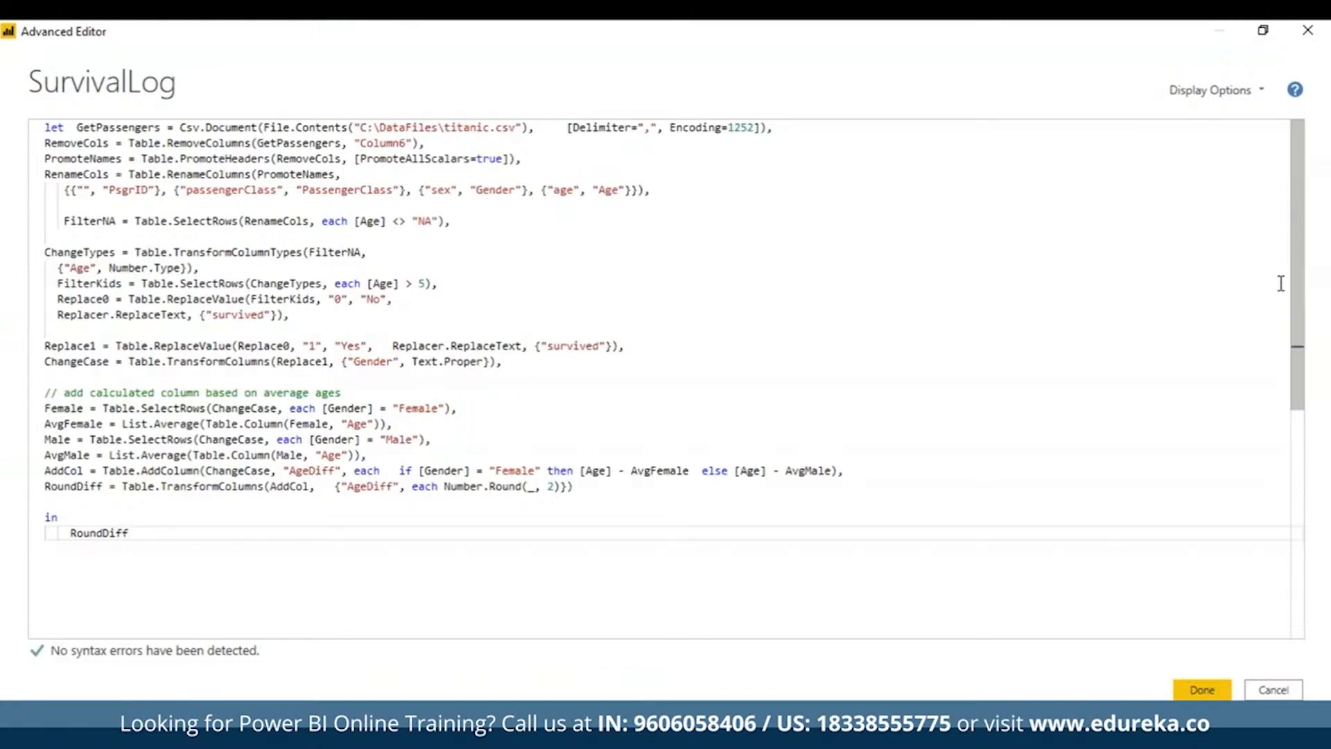
{"action": "left_click", "coordinate": [1192, 696]}
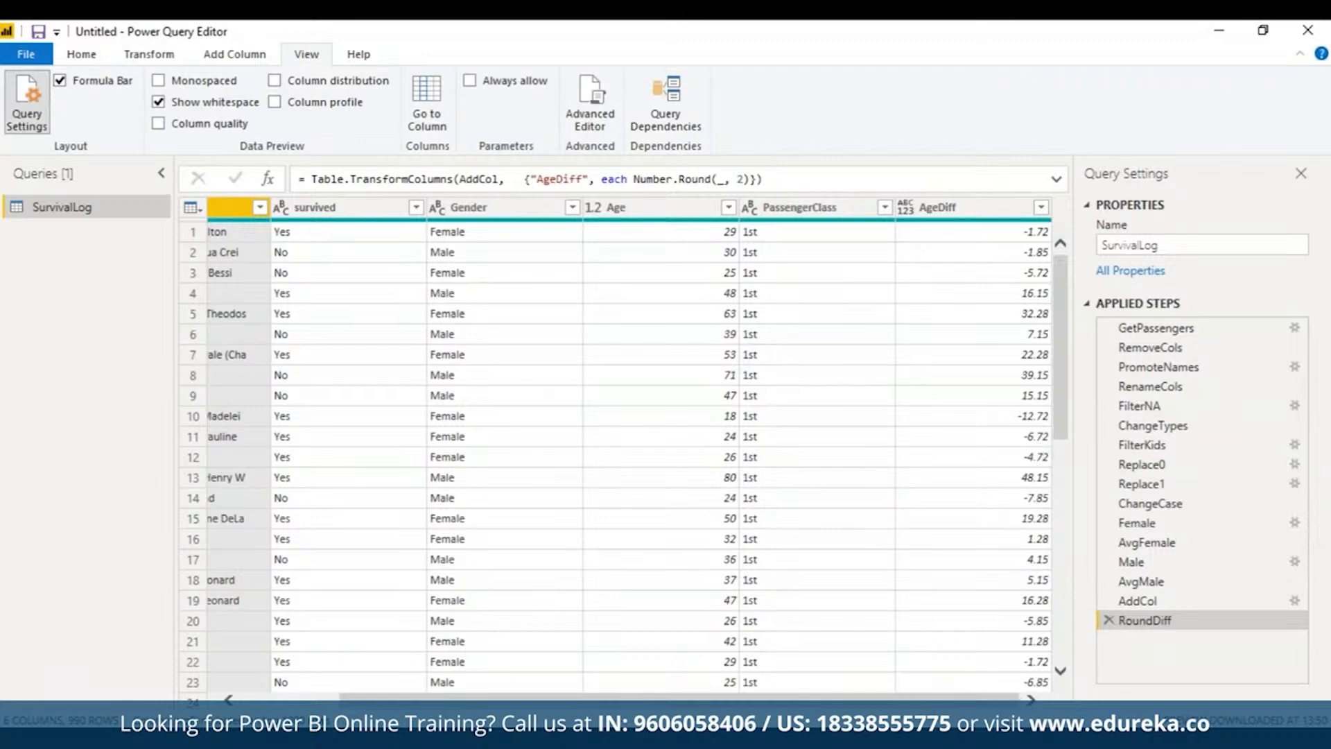
Inspect the result of the AvgMale applied step, then return to the RoundDiff step
{"action": "left_click_drag", "start_coordinate": [979, 701], "coordinate": [922, 701]}
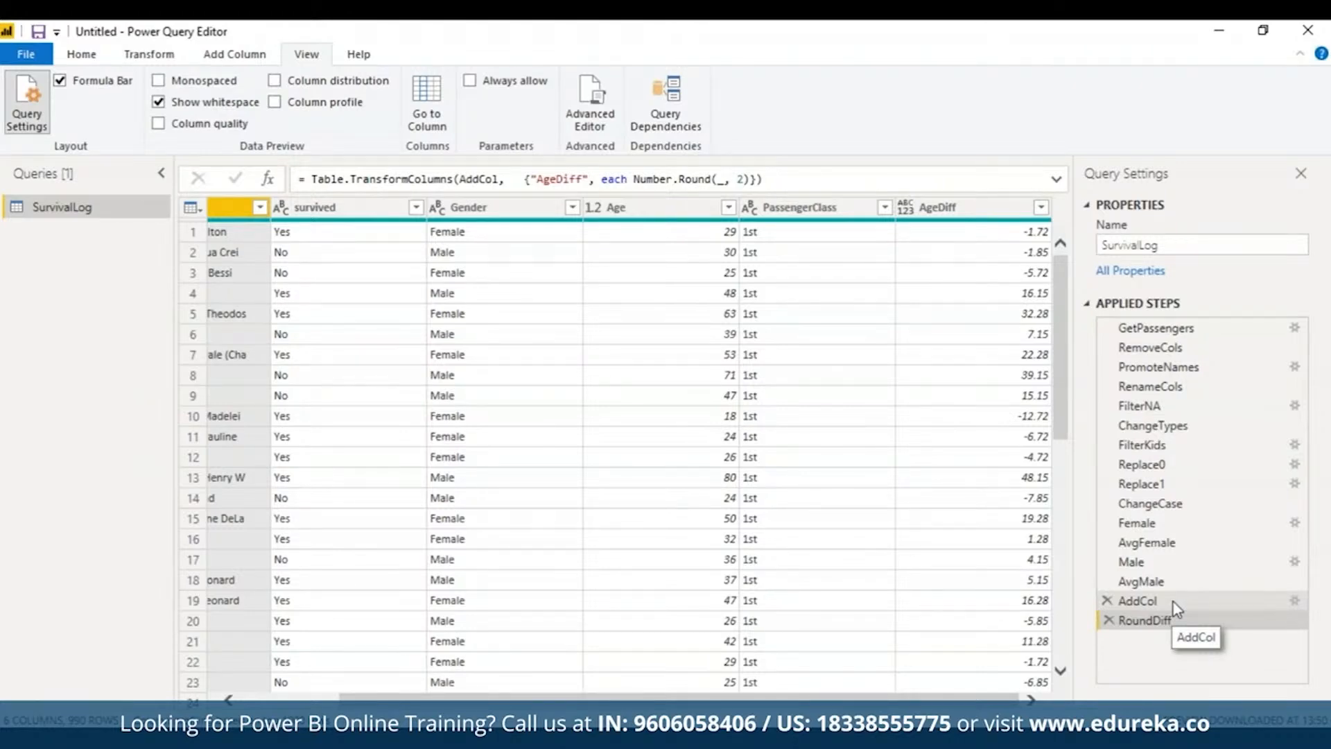
{"action": "left_click", "coordinate": [1170, 580]}
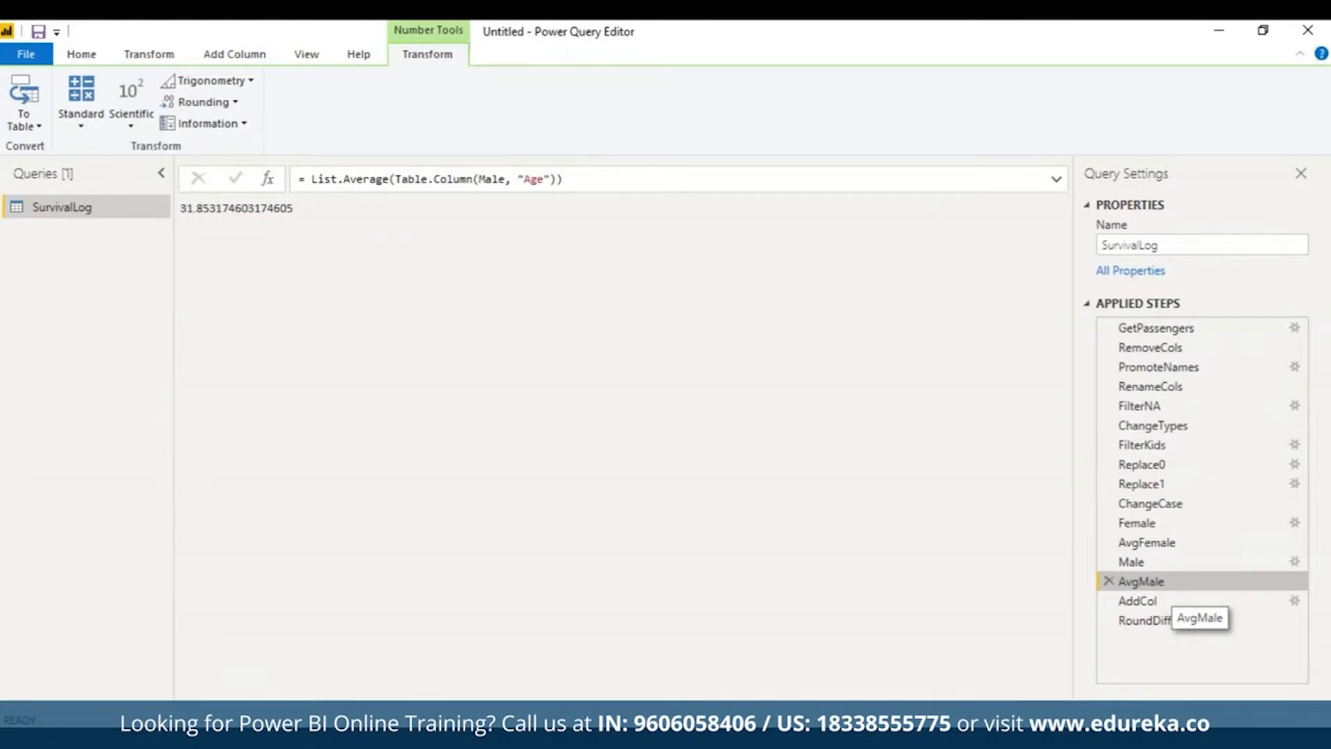
{"action": "left_click", "coordinate": [1165, 622]}
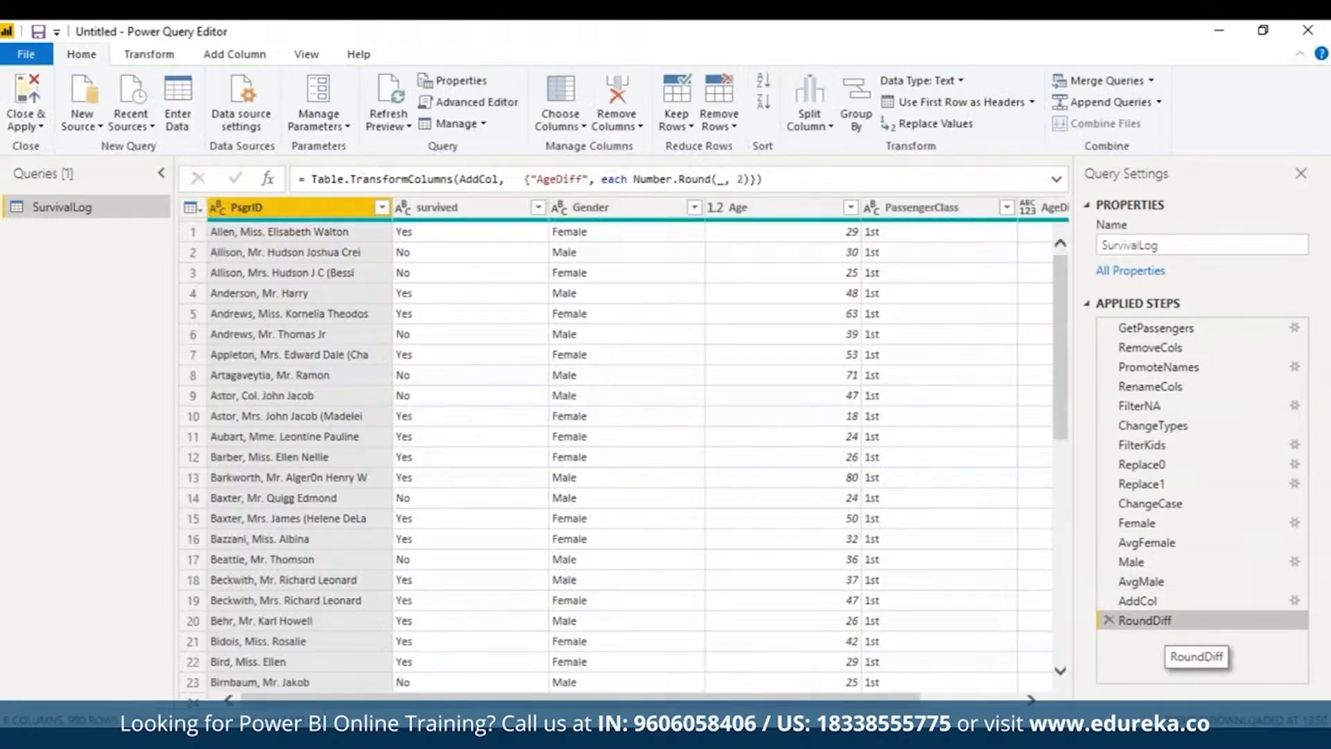